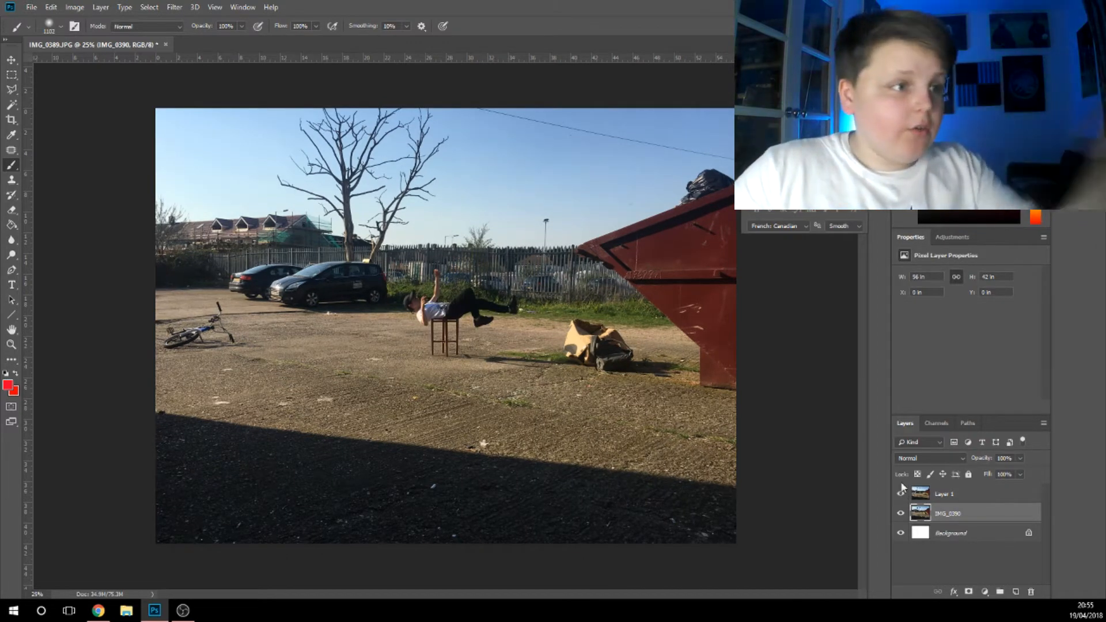
Compare the two photos by toggling the visibility of Layer 1 over the IMG_0390 layer
{"action": "left_click", "coordinate": [902, 495]}
{"action": "left_click", "coordinate": [902, 495]}
{"action": "left_click", "coordinate": [902, 495]}
{"action": "left_click", "coordinate": [902, 495]}
{"action": "left_click", "coordinate": [902, 495]}
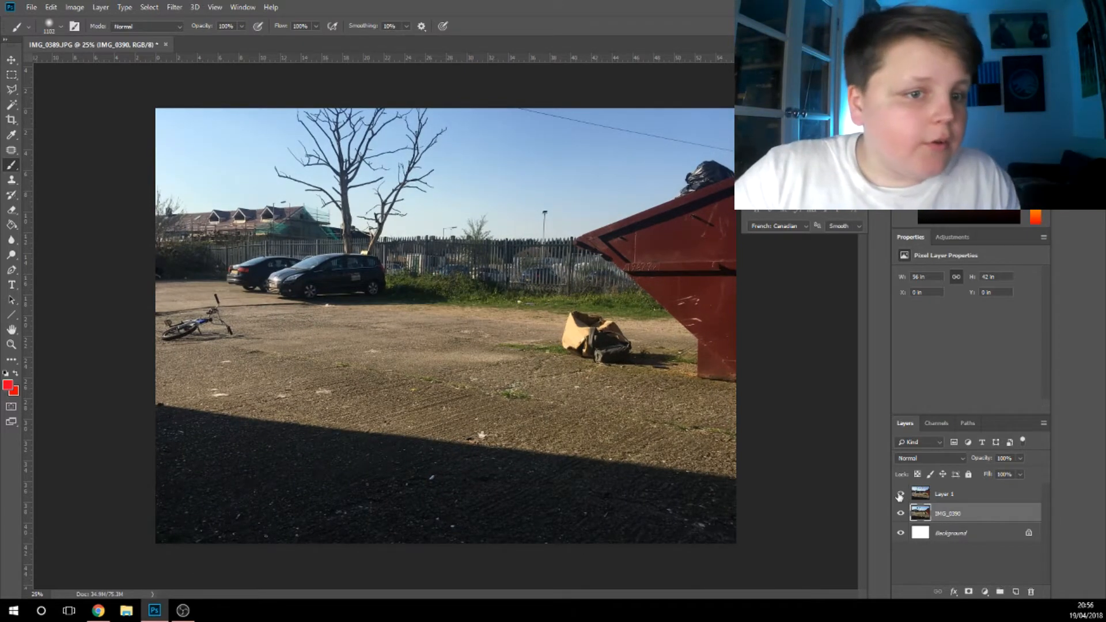
{"action": "left_click", "coordinate": [901, 494]}
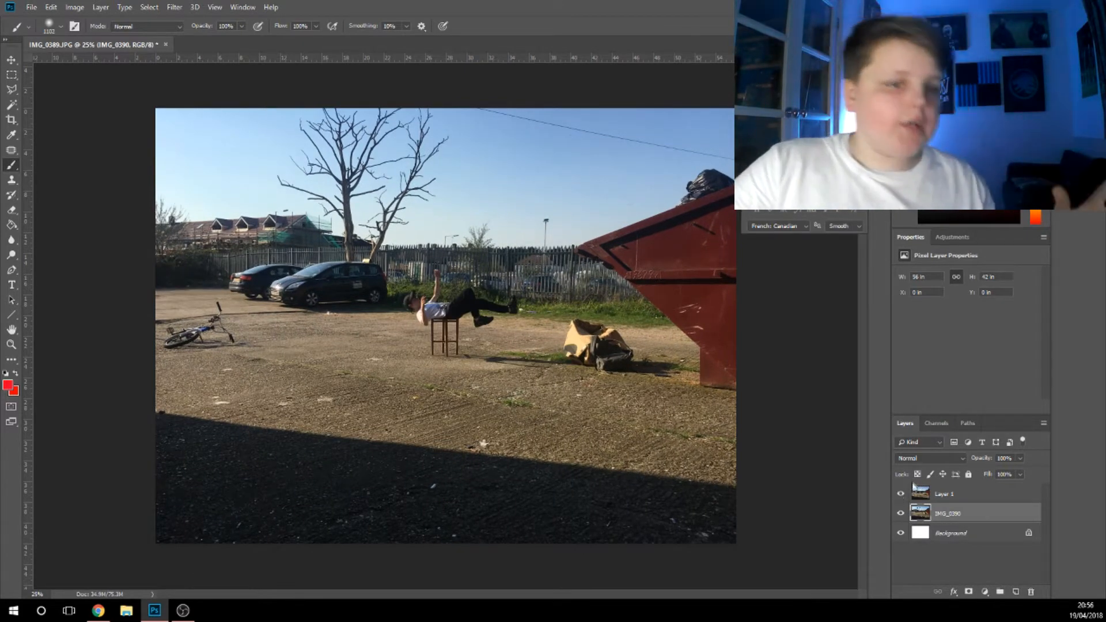
{"action": "left_click", "coordinate": [902, 495]}
{"action": "left_click", "coordinate": [902, 494]}
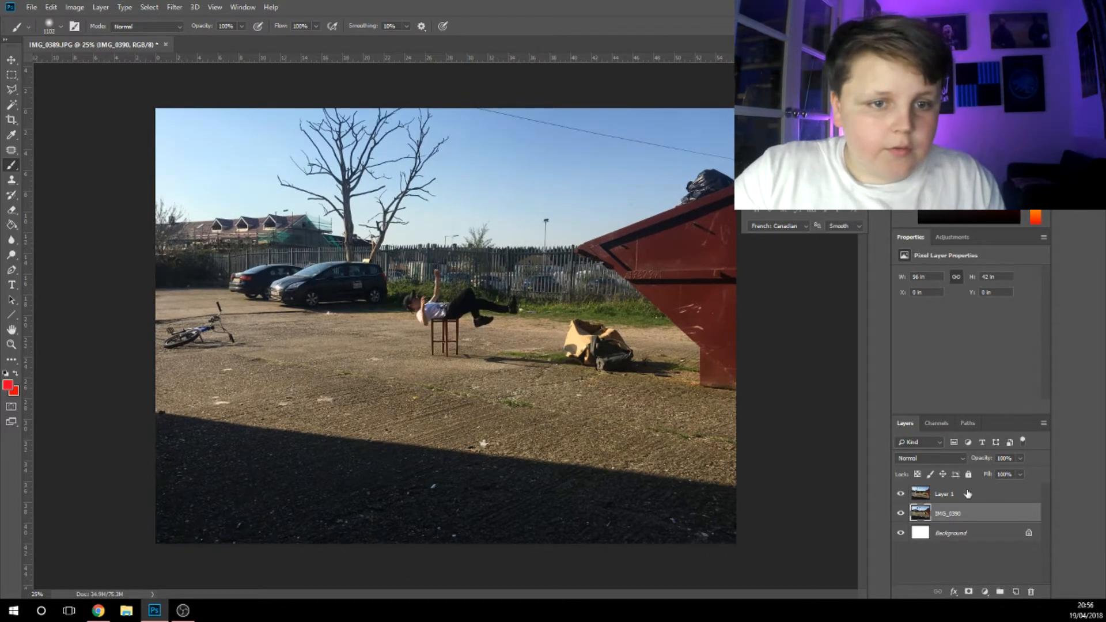
Reduce the opacity of Layer 1 to 43% so the IMG_0390 layer shows through
{"action": "left_click", "coordinate": [973, 494]}
{"action": "left_click", "coordinate": [1019, 458]}
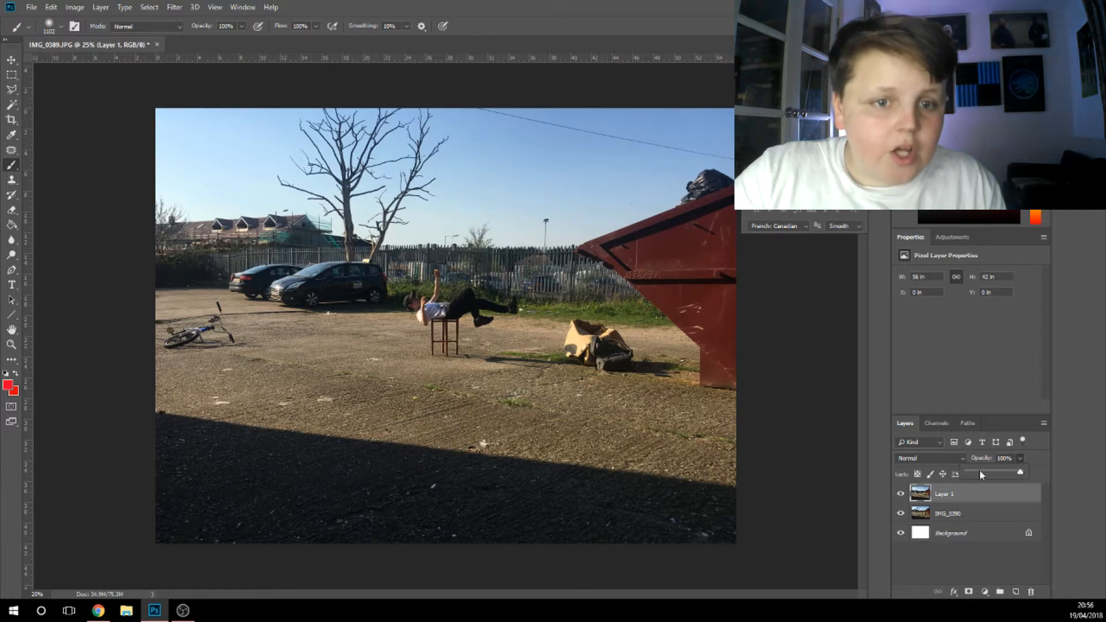
{"action": "left_click_drag", "start_coordinate": [987, 474], "coordinate": [991, 473]}
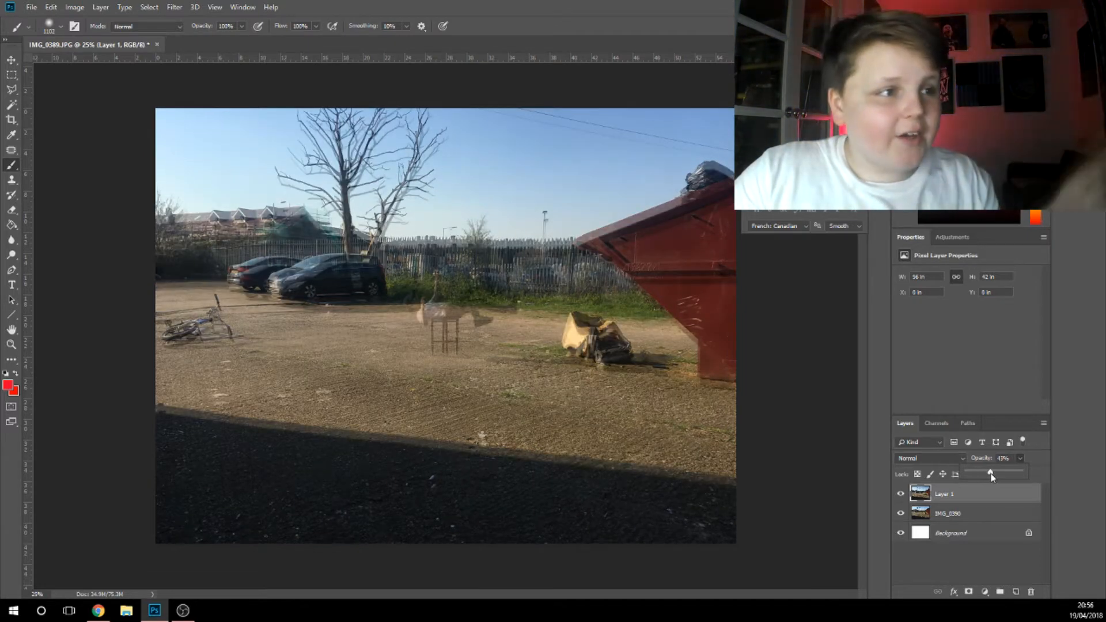
{"action": "left_click", "coordinate": [951, 510]}
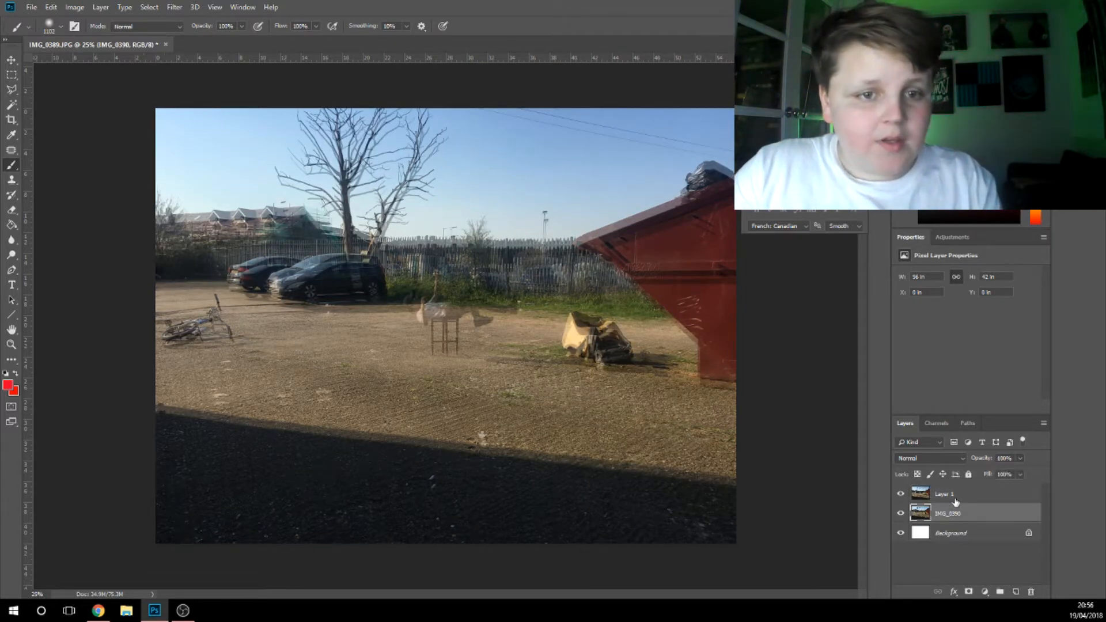
{"action": "key", "text": "ctrl+t"}
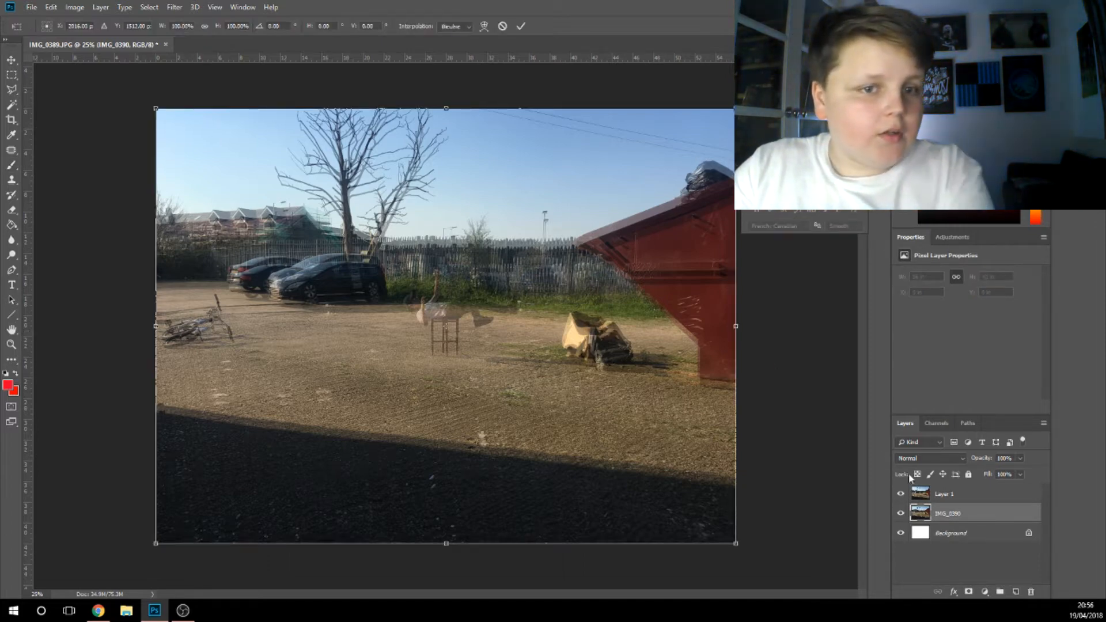
{"action": "key", "text": "Return"}
{"action": "key", "text": "b"}
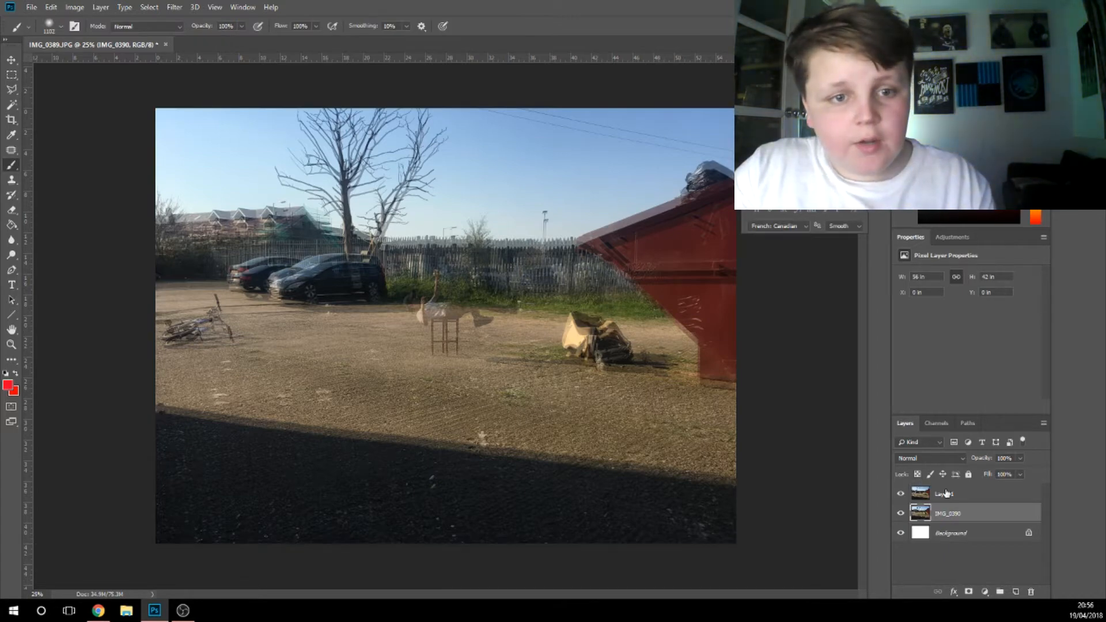
Scale Layer 1 and IMG_0390 together to about 109% around their centre, extending past the canvas edges
{"action": "left_click", "coordinate": [946, 494], "text": "shift"}
{"action": "key", "text": "ctrl+t"}
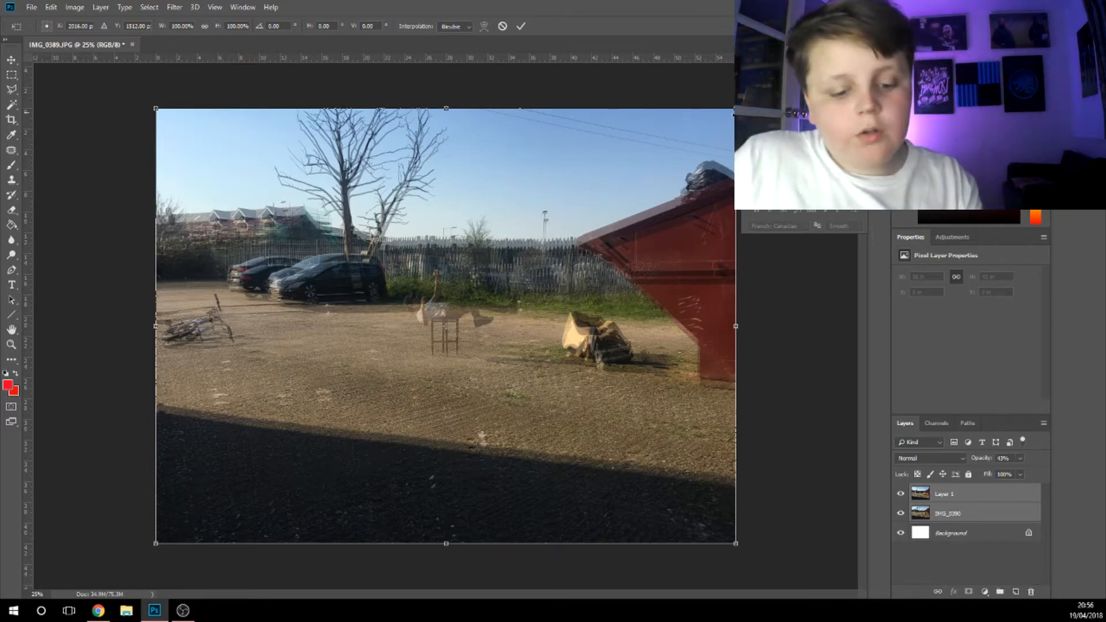
{"action": "left_click_drag", "start_coordinate": [736, 108], "coordinate": [762, 89]}
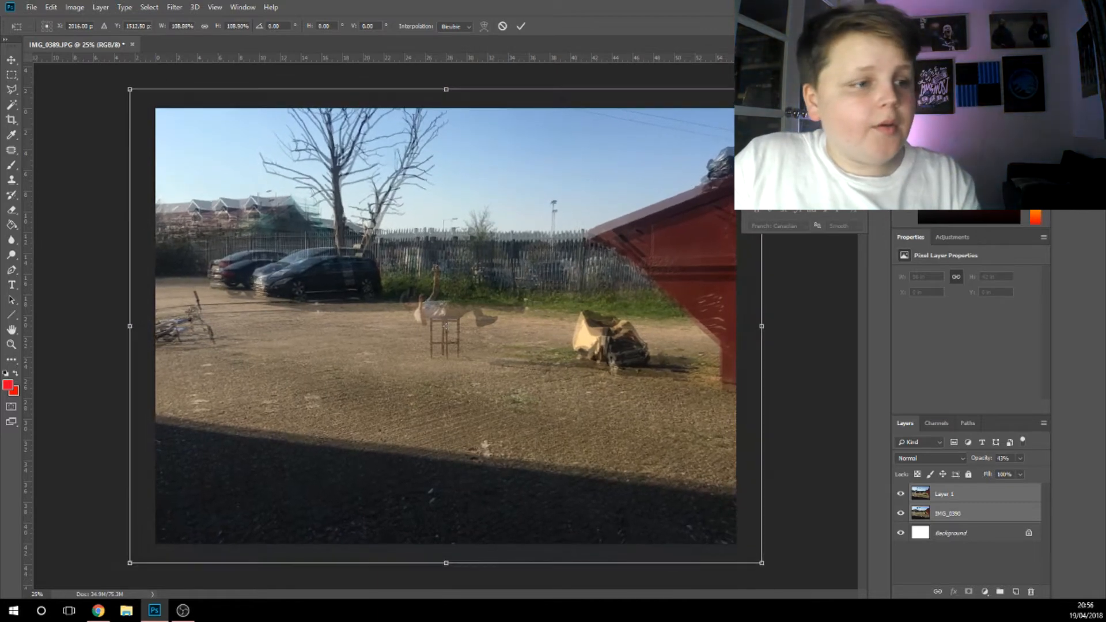
{"action": "key", "text": "Return"}
{"action": "key", "text": "b"}
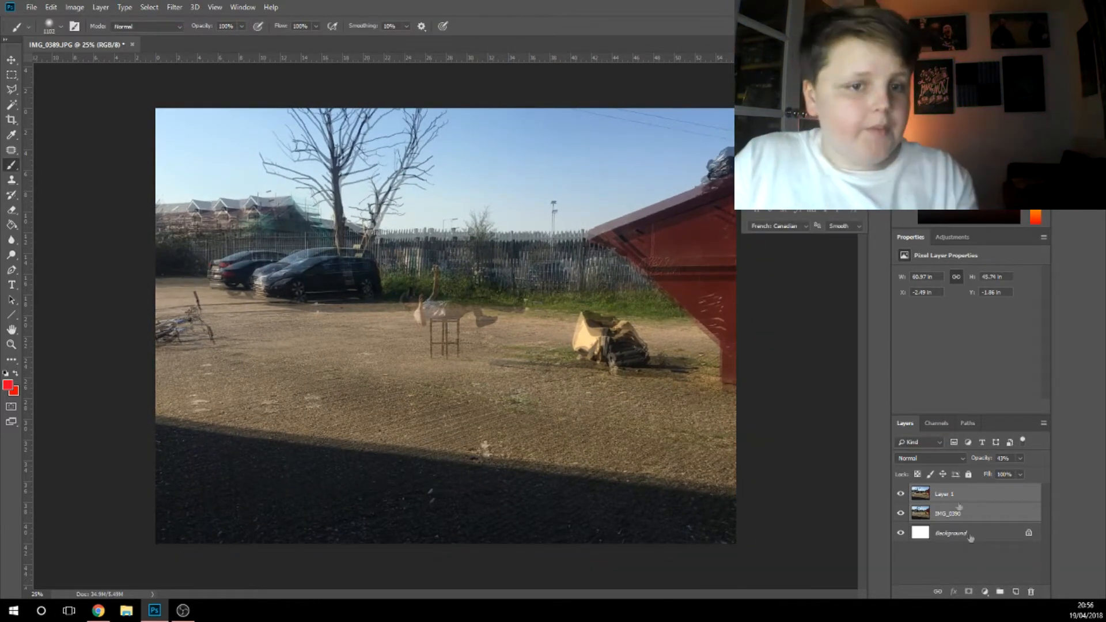
Nudge Layer 1 with Free Transform to X -2.76 in, Y -2.69 in, aligning it with the IMG_0390 photo beneath
{"action": "left_click", "coordinate": [950, 494]}
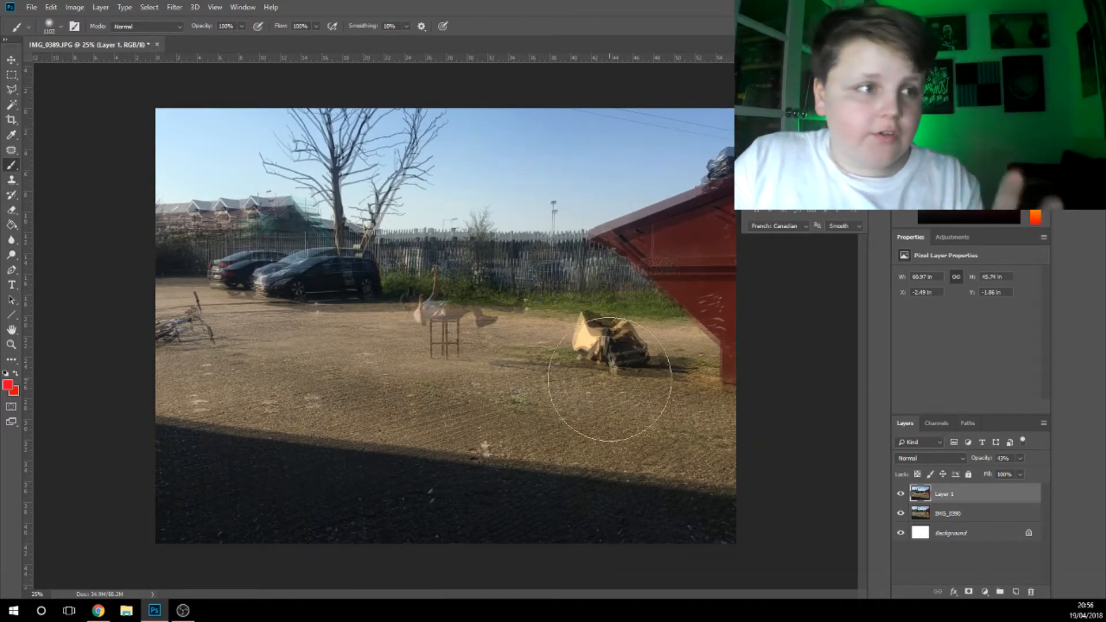
{"action": "key", "text": "ctrl+t"}
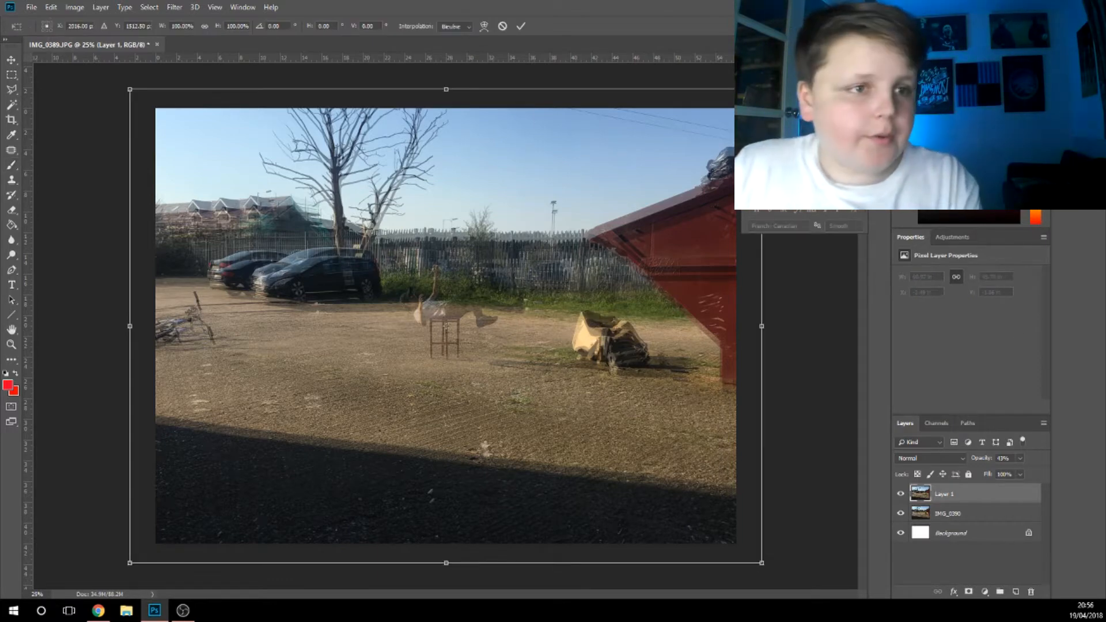
{"action": "key", "text": "Left"}
{"action": "key", "text": "Left"}
{"action": "key", "text": "Left"}
{"action": "key", "text": "Left"}
{"action": "key", "text": "Left"}
{"action": "key", "text": "Left"}
{"action": "key", "text": "Left"}
{"action": "key", "text": "Left"}
{"action": "key", "text": "Left"}
{"action": "key", "text": "Left"}
{"action": "key", "text": "Left"}
{"action": "key", "text": "Left"}
{"action": "key", "text": "Left"}
{"action": "key", "text": "Left"}
{"action": "key", "text": "Left"}
{"action": "key", "text": "Left"}
{"action": "key", "text": "Left"}
{"action": "key", "text": "Left"}
{"action": "key", "text": "Left"}
{"action": "key", "text": "Left"}
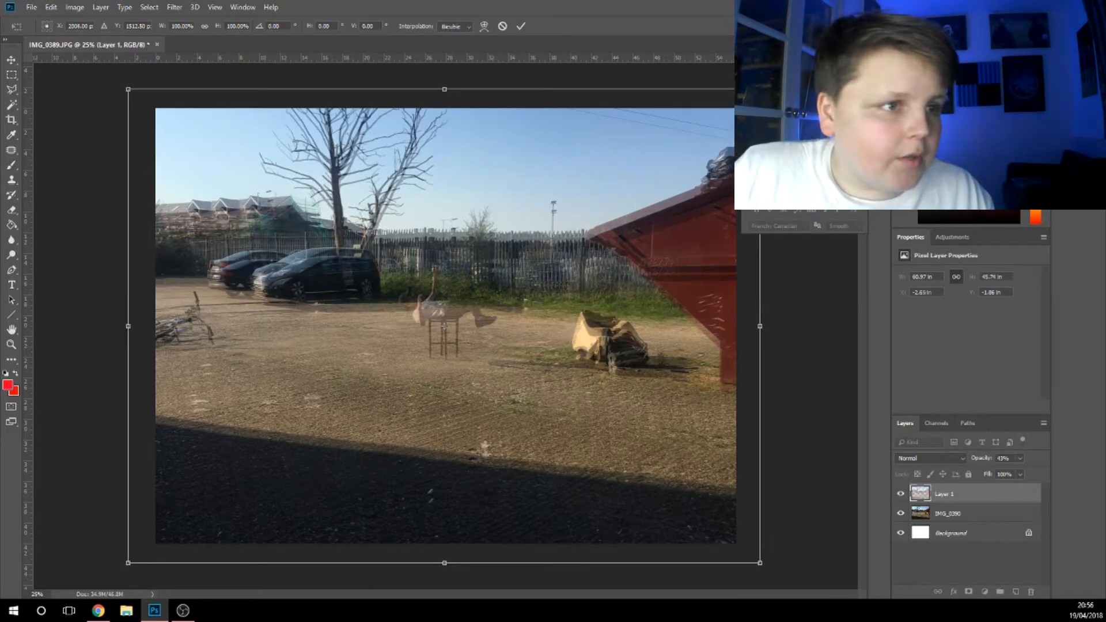
{"action": "key", "text": "Up"}
{"action": "key", "text": "Up"}
{"action": "key", "text": "Up"}
{"action": "key", "text": "Up"}
{"action": "key", "text": "Up"}
{"action": "key", "text": "Up"}
{"action": "key", "text": "Up"}
{"action": "key", "text": "Up"}
{"action": "key", "text": "Up"}
{"action": "key", "text": "Up"}
{"action": "key", "text": "Up"}
{"action": "key", "text": "Up"}
{"action": "key", "text": "Up"}
{"action": "key", "text": "Up"}
{"action": "key", "text": "Up"}
{"action": "key", "text": "Up"}
{"action": "key", "text": "Up"}
{"action": "key", "text": "Up"}
{"action": "key", "text": "Up"}
{"action": "key", "text": "Up"}
{"action": "key", "text": "Up"}
{"action": "key", "text": "Up"}
{"action": "key", "text": "Up"}
{"action": "key", "text": "Up"}
{"action": "key", "text": "Up"}
{"action": "key", "text": "Up"}
{"action": "key", "text": "Up"}
{"action": "key", "text": "Up"}
{"action": "key", "text": "Up"}
{"action": "key", "text": "Up"}
{"action": "key", "text": "Up"}
{"action": "key", "text": "Up"}
{"action": "key", "text": "Up"}
{"action": "key", "text": "Up"}
{"action": "key", "text": "Up"}
{"action": "key", "text": "Up"}
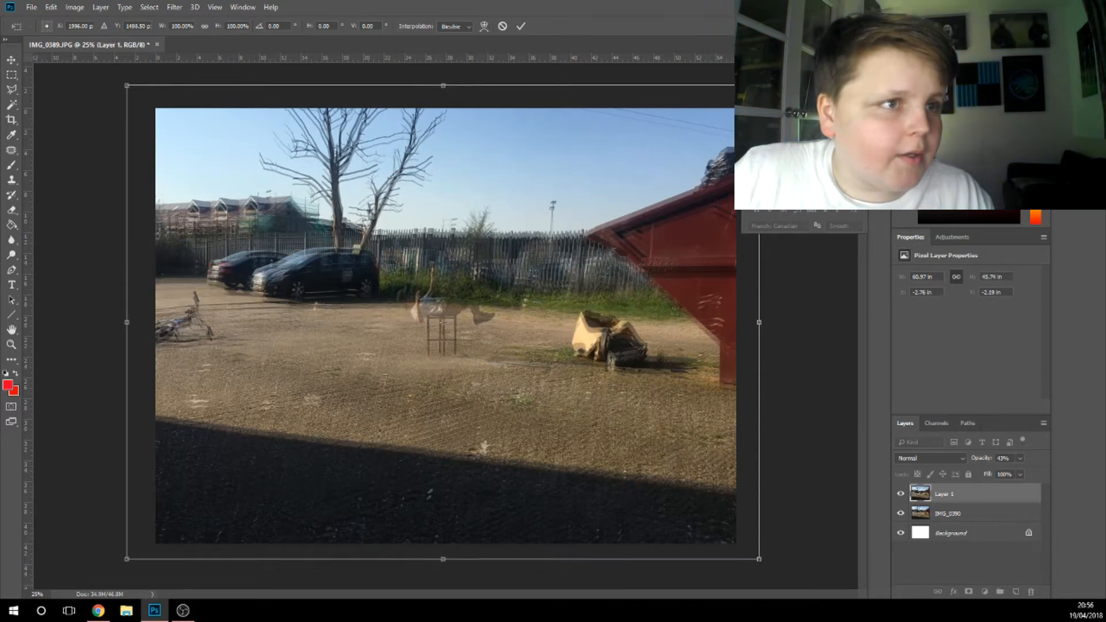
{"action": "key", "text": "Right"}
{"action": "key", "text": "Right"}
{"action": "key", "text": "Right"}
{"action": "key", "text": "Right"}
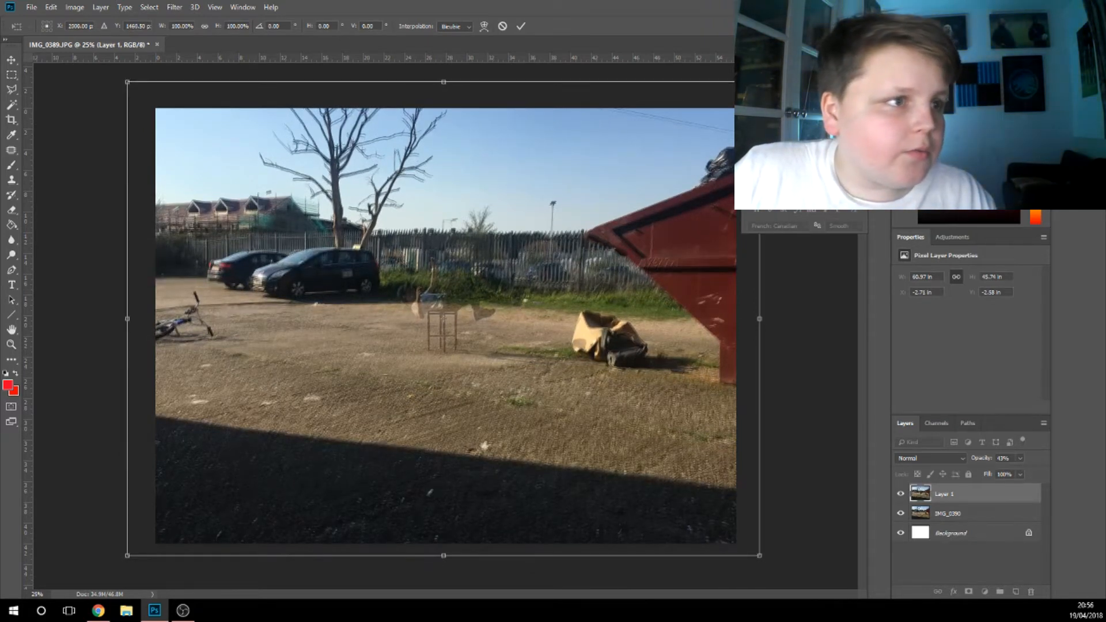
{"action": "key", "text": "Left"}
{"action": "key", "text": "Left"}
{"action": "key", "text": "Left"}
{"action": "key", "text": "Left"}
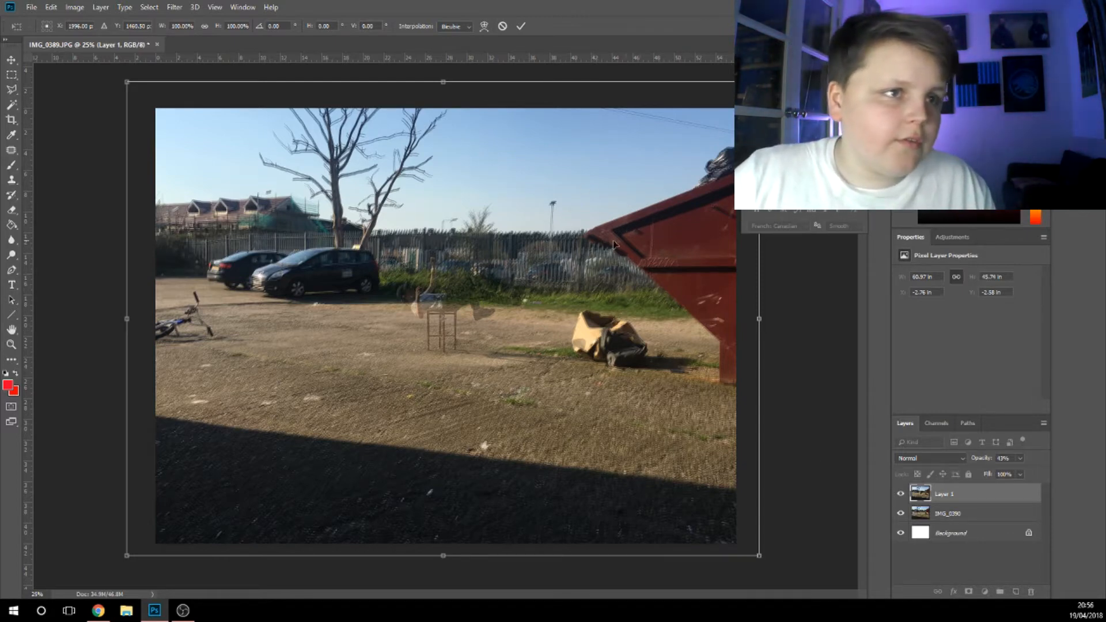
{"action": "key", "text": "Down"}
{"action": "key", "text": "Down"}
{"action": "key", "text": "Down"}
{"action": "key", "text": "Down"}
{"action": "key", "text": "Down"}
{"action": "key", "text": "Down"}
{"action": "key", "text": "Down"}
{"action": "key", "text": "Down"}
{"action": "key", "text": "Down"}
{"action": "key", "text": "Down"}
{"action": "key", "text": "Down"}
{"action": "key", "text": "Down"}
{"action": "key", "text": "Down"}
{"action": "key", "text": "Down"}
{"action": "key", "text": "Down"}
{"action": "key", "text": "Down"}
{"action": "key", "text": "Down"}
{"action": "key", "text": "Down"}
{"action": "key", "text": "Down"}
{"action": "key", "text": "Down"}
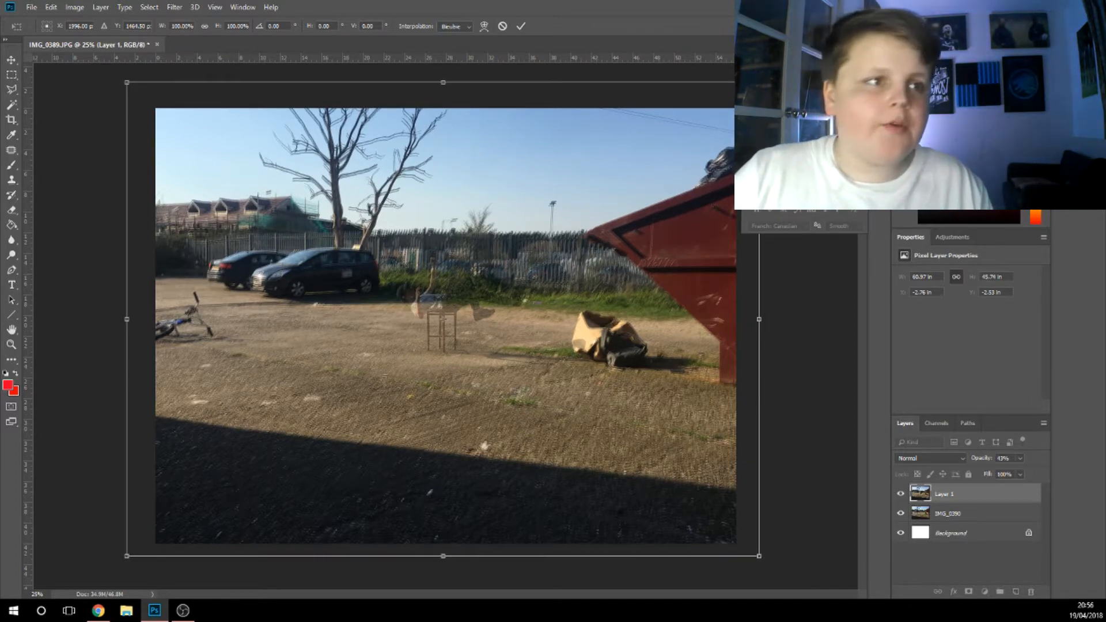
{"action": "key", "text": "Up"}
{"action": "key", "text": "Up"}
{"action": "key", "text": "Up"}
{"action": "key", "text": "Up"}
{"action": "key", "text": "Up"}
{"action": "key", "text": "Up"}
{"action": "key", "text": "Up"}
{"action": "key", "text": "Up"}
{"action": "key", "text": "Up"}
{"action": "key", "text": "Up"}
{"action": "key", "text": "Up"}
{"action": "key", "text": "Up"}
{"action": "key", "text": "Up"}
{"action": "key", "text": "Up"}
{"action": "key", "text": "Up"}
{"action": "key", "text": "Up"}
{"action": "key", "text": "Up"}
{"action": "key", "text": "Up"}
{"action": "key", "text": "Up"}
{"action": "key", "text": "Up"}
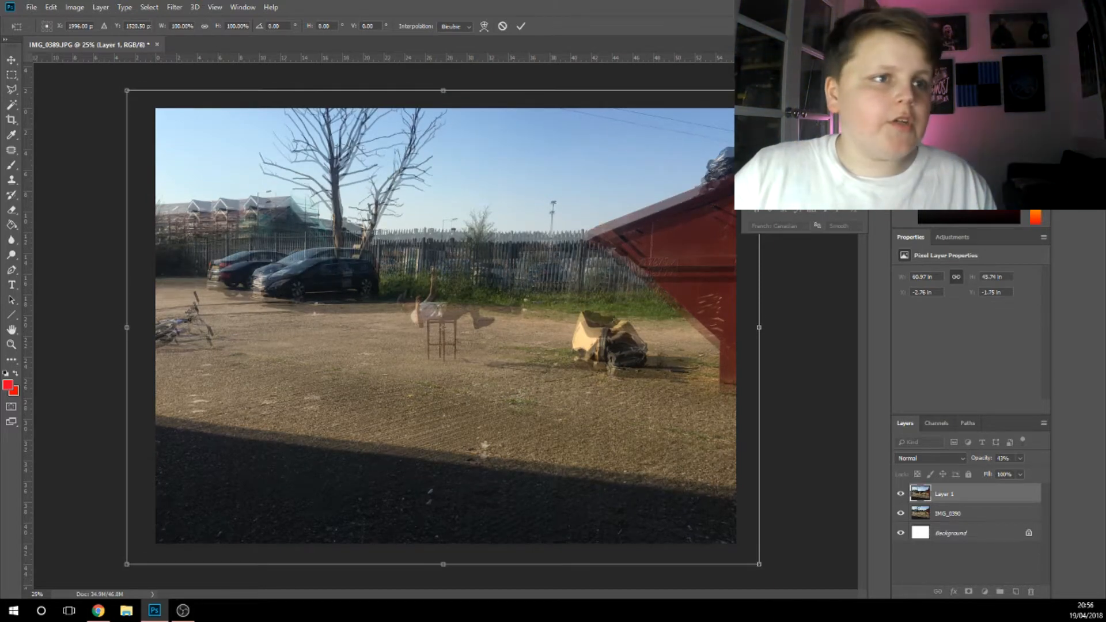
{"action": "key", "text": "Down"}
{"action": "key", "text": "Down"}
{"action": "key", "text": "Down"}
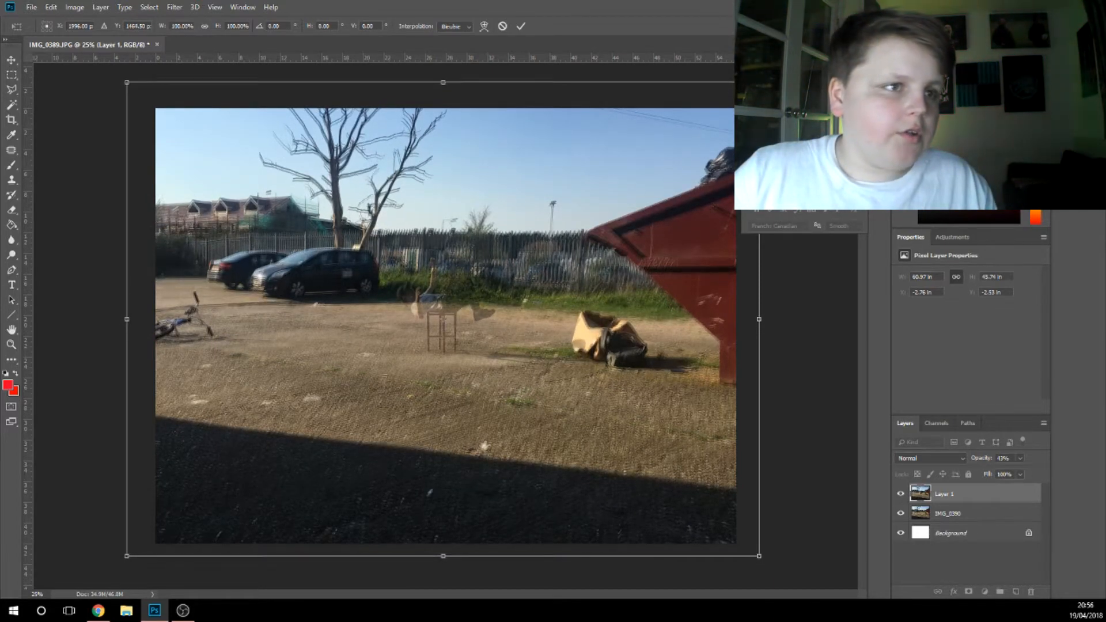
{"action": "key", "text": "Up"}
{"action": "key", "text": "Up"}
{"action": "key", "text": "Up"}
{"action": "key", "text": "Up"}
{"action": "key", "text": "Up"}
{"action": "key", "text": "Up"}
{"action": "key", "text": "Up"}
{"action": "key", "text": "Up"}
{"action": "key", "text": "Up"}
{"action": "key", "text": "Up"}
{"action": "key", "text": "Up"}
{"action": "key", "text": "Up"}
{"action": "key", "text": "Up"}
{"action": "key", "text": "Up"}
{"action": "key", "text": "Up"}
{"action": "key", "text": "Up"}
{"action": "key", "text": "Up"}
{"action": "key", "text": "Up"}
{"action": "key", "text": "Up"}
{"action": "key", "text": "Up"}
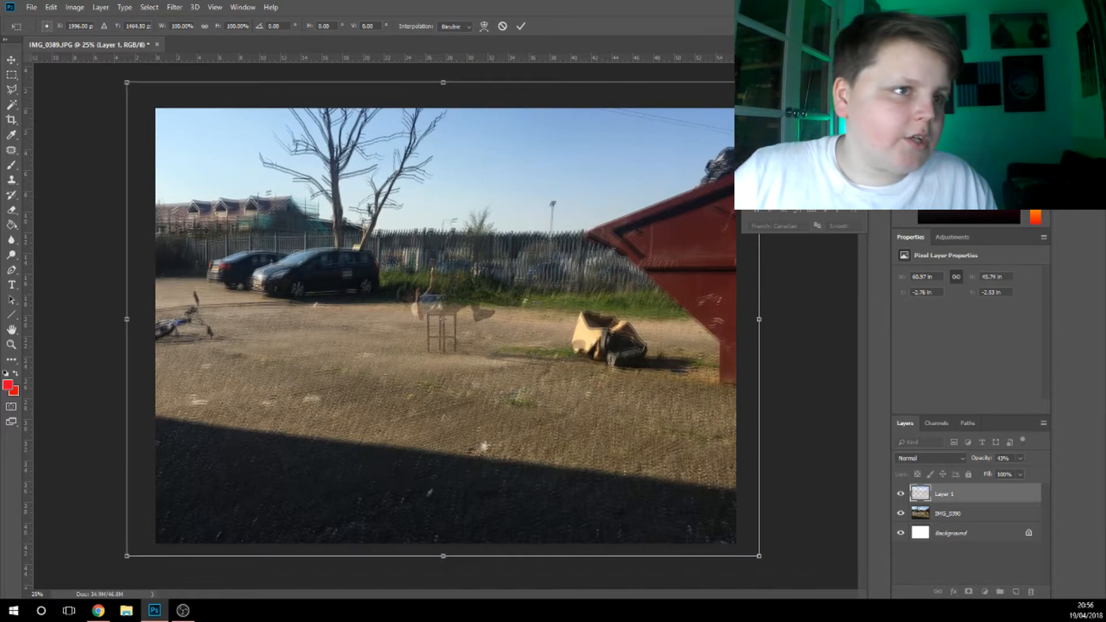
{"action": "key", "text": "Up"}
{"action": "key", "text": "Up"}
{"action": "key", "text": "Up"}
{"action": "key", "text": "Return"}
{"action": "key", "text": "b"}
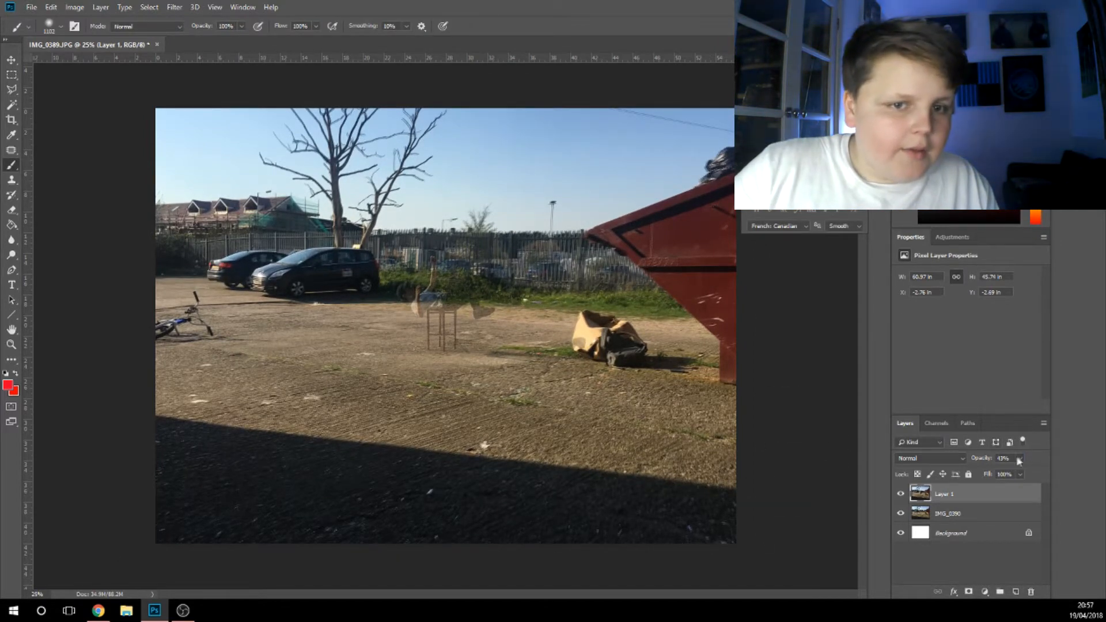
Restore the opacity of Layer 1 to 100%
{"action": "left_click", "coordinate": [1019, 459]}
{"action": "left_click_drag", "start_coordinate": [1011, 472], "coordinate": [1042, 472]}
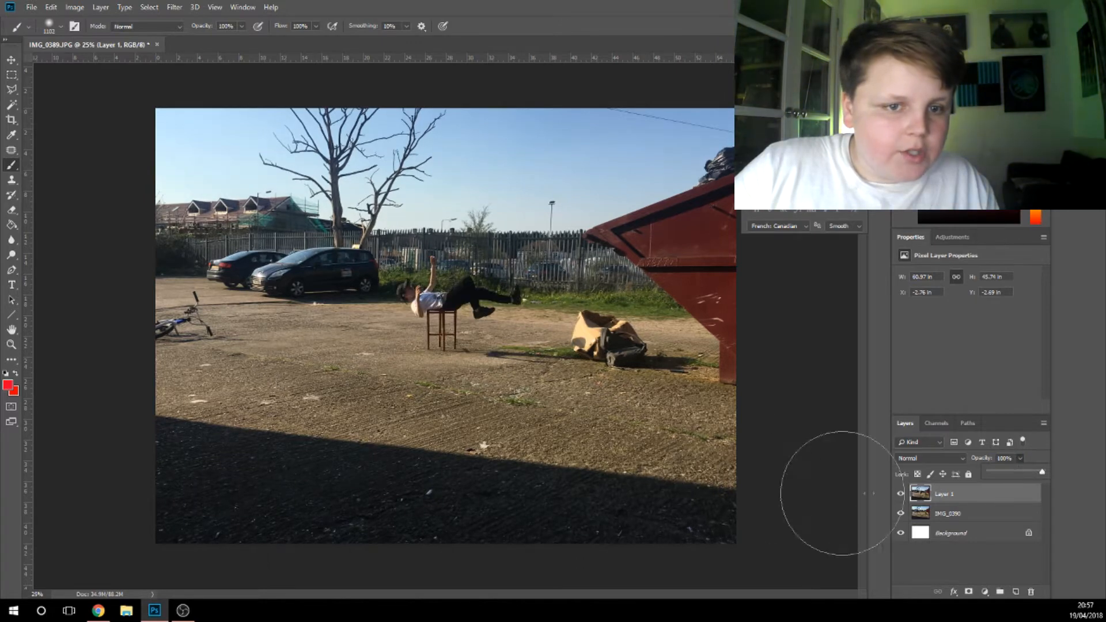
Toggle Layer 1's visibility repeatedly to compare the stool photo with the empty background and check their alignment
{"action": "left_click", "coordinate": [901, 494]}
{"action": "left_click", "coordinate": [901, 494]}
{"action": "left_click", "coordinate": [901, 494]}
{"action": "left_click", "coordinate": [901, 494]}
{"action": "left_click", "coordinate": [901, 495]}
{"action": "left_click", "coordinate": [902, 495]}
{"action": "left_click", "coordinate": [902, 495]}
{"action": "left_click", "coordinate": [902, 495]}
{"action": "left_click", "coordinate": [902, 495]}
{"action": "left_click", "coordinate": [902, 495]}
{"action": "left_click", "coordinate": [902, 495]}
{"action": "left_click", "coordinate": [901, 496]}
{"action": "left_click", "coordinate": [902, 495]}
{"action": "left_click", "coordinate": [902, 495]}
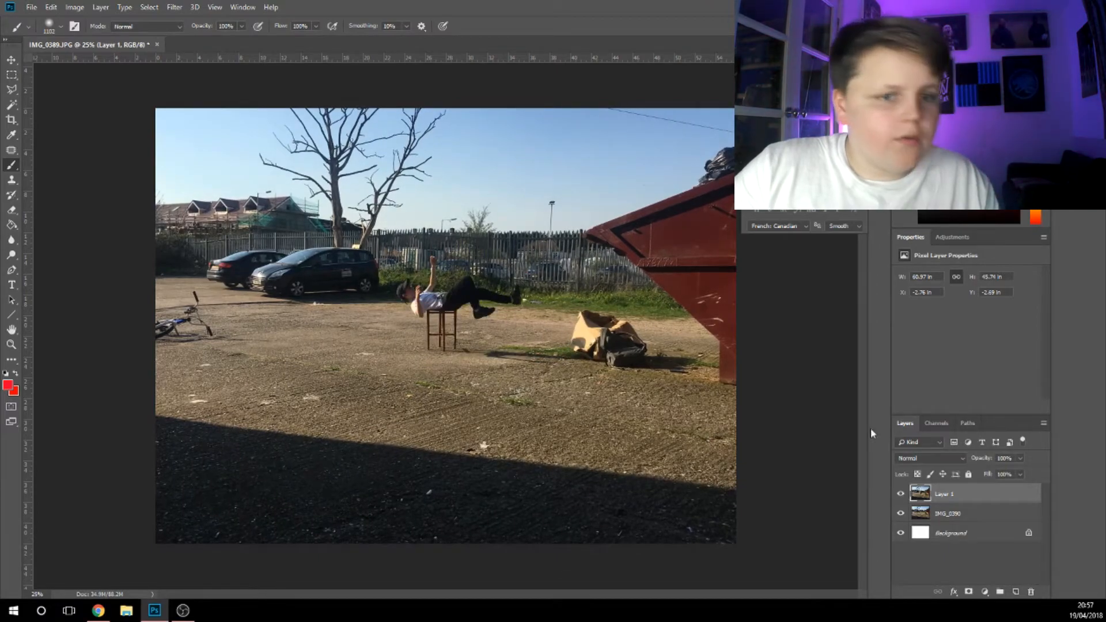
Start a Pen tool path around the stool on Layer 1, running along the ground beneath its legs and up its right side
{"action": "scroll", "coordinate": [403, 259], "scroll_direction": "up", "scroll_amount": 10}
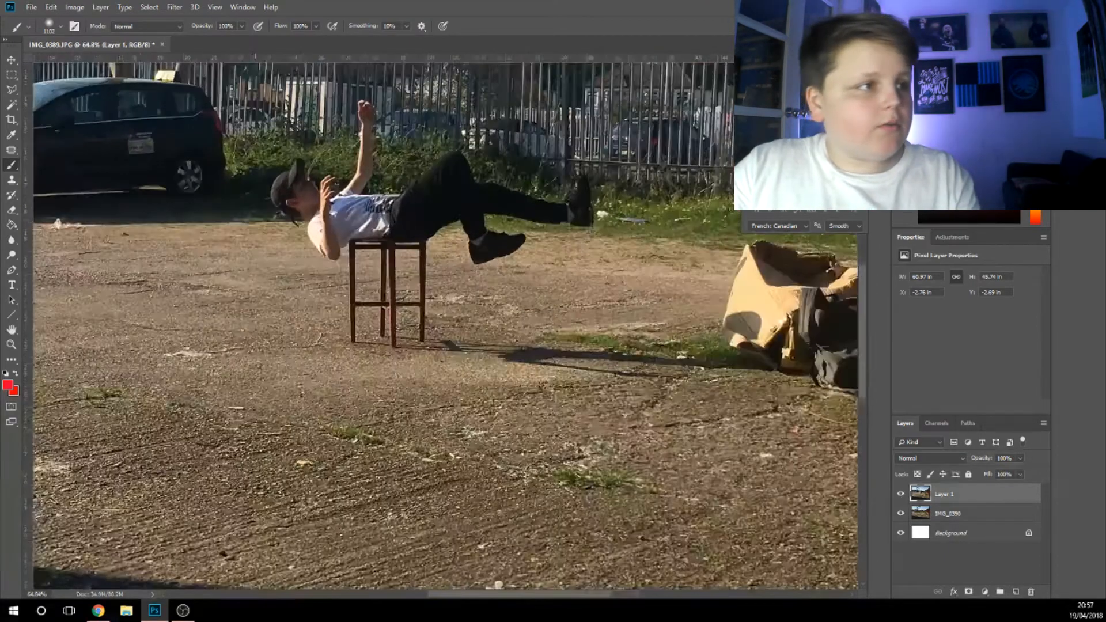
{"action": "scroll", "coordinate": [383, 215], "scroll_direction": "up", "scroll_amount": 5}
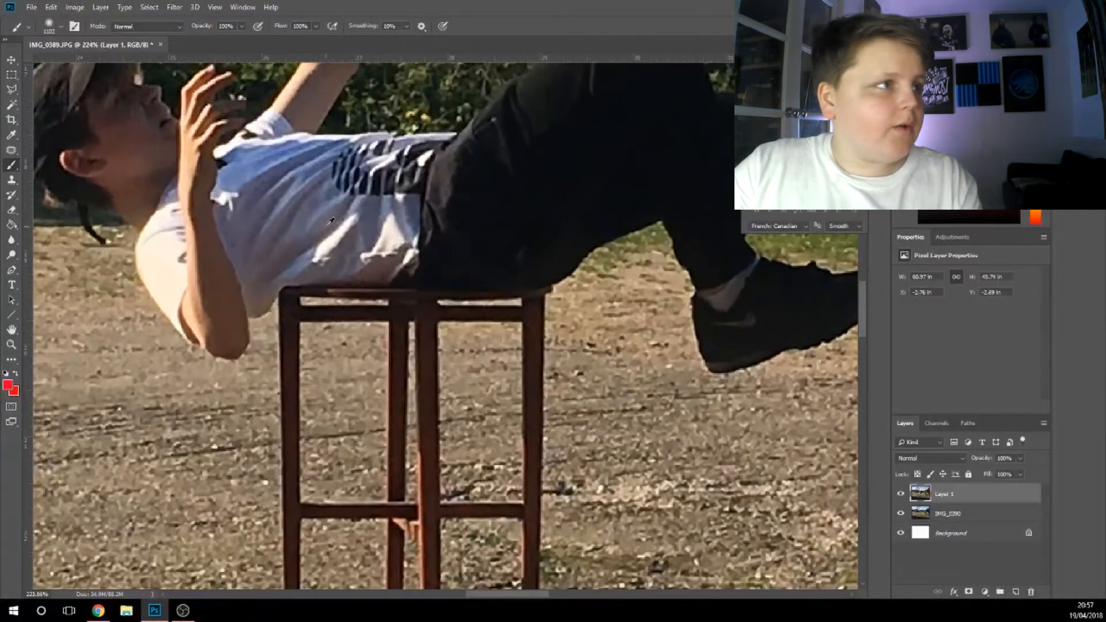
{"action": "scroll", "coordinate": [332, 220], "scroll_direction": "down", "scroll_amount": 4}
{"action": "scroll", "coordinate": [0, 173], "scroll_direction": "up", "scroll_amount": 3}
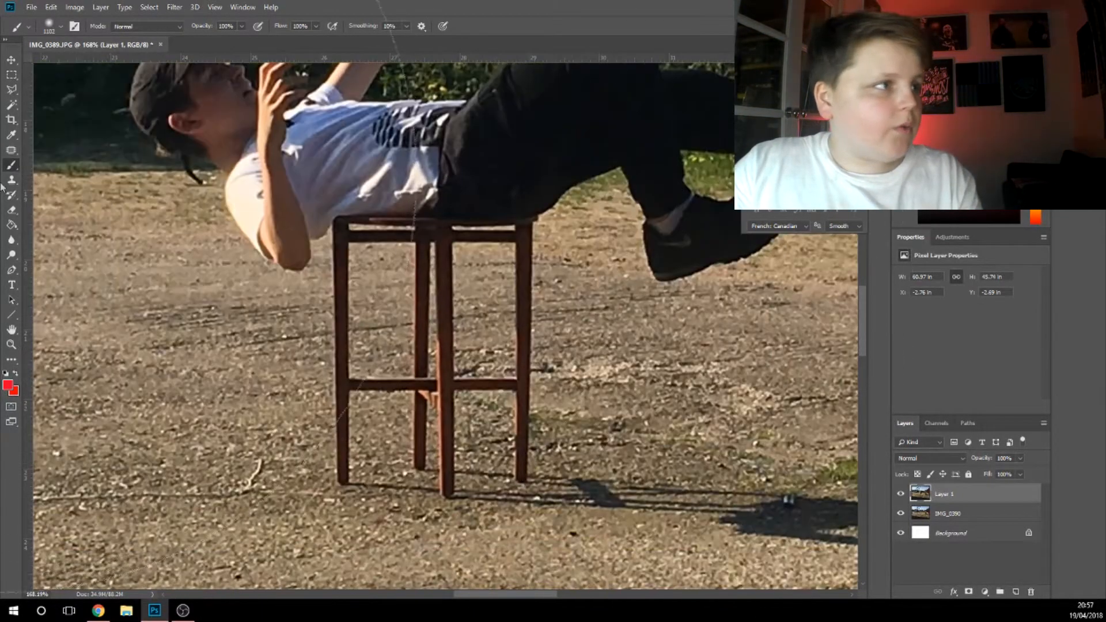
{"action": "left_click", "coordinate": [11, 270]}
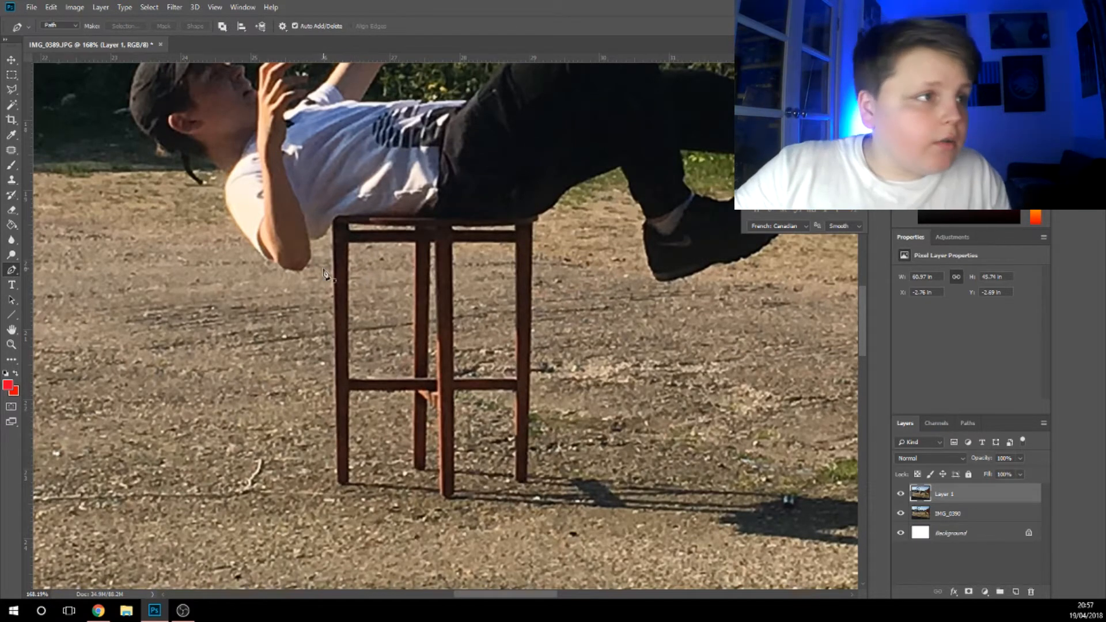
{"action": "left_click", "coordinate": [318, 490]}
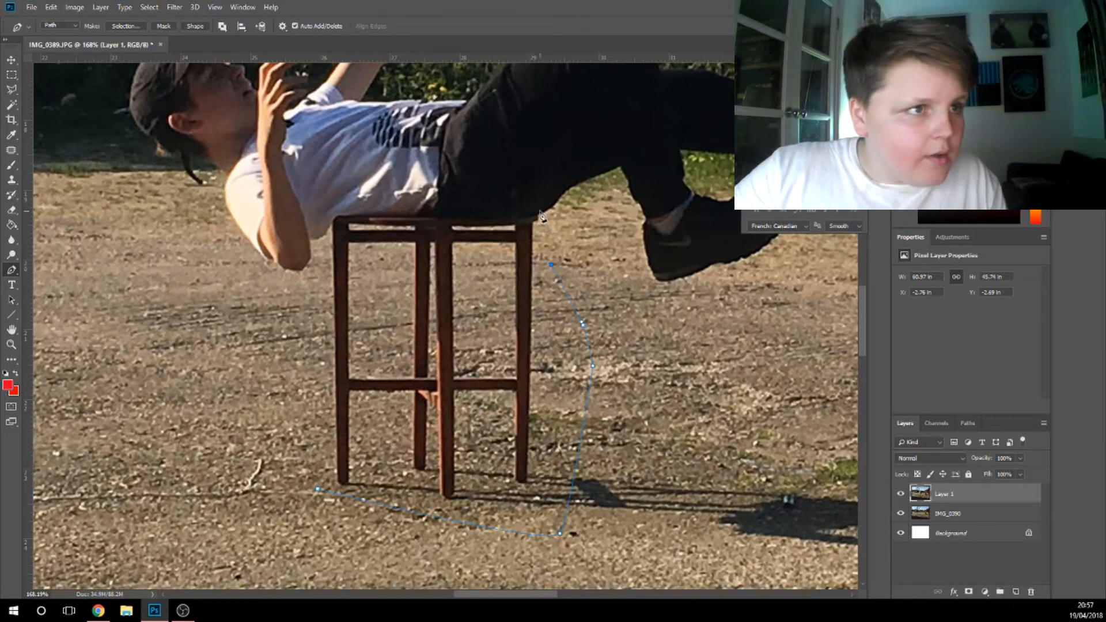
Continue the path along the stool's seat edge, following the underside of the person's trousers and shirt to the seat's left corner
{"action": "scroll", "coordinate": [532, 220], "scroll_direction": "up", "scroll_amount": 5}
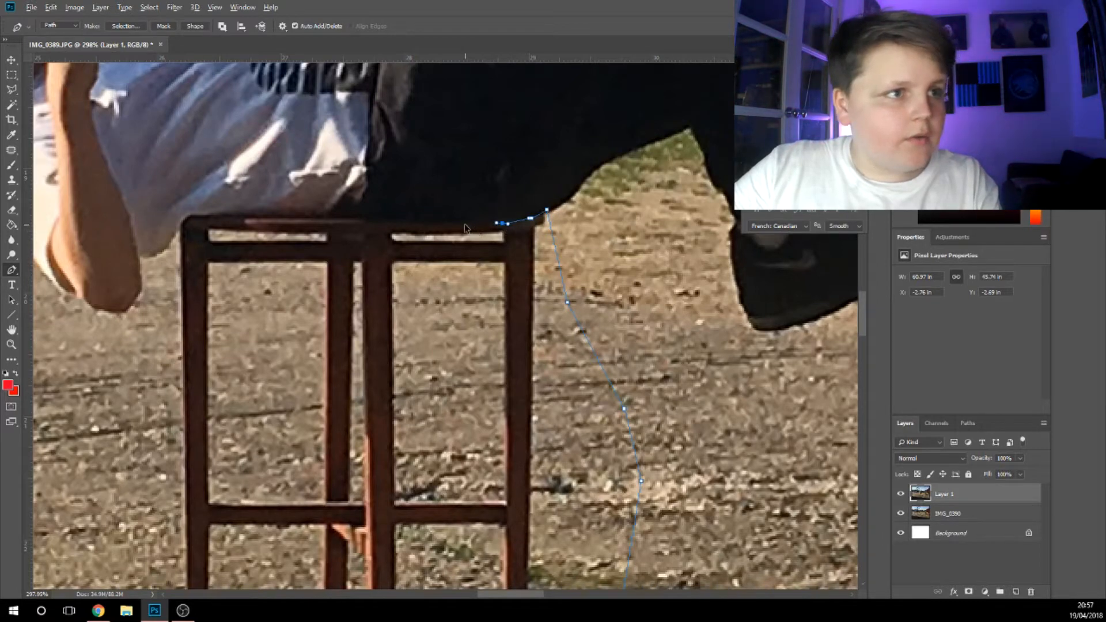
{"action": "key", "text": "ctrl+z"}
{"action": "left_click", "coordinate": [474, 219]}
{"action": "left_click", "coordinate": [433, 220]}
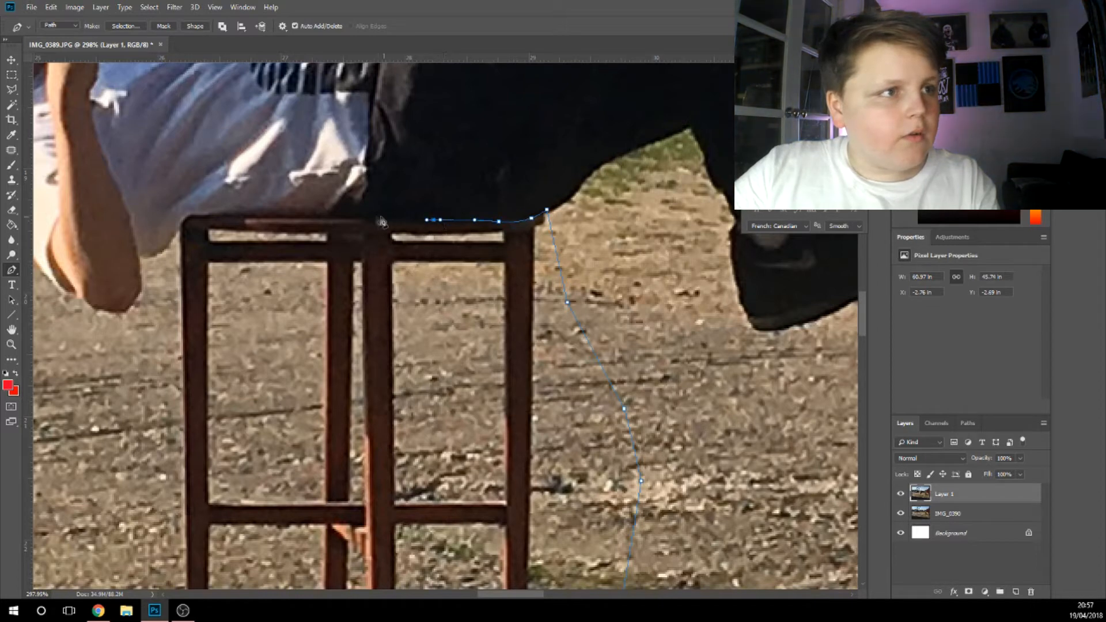
{"action": "left_click", "coordinate": [345, 216]}
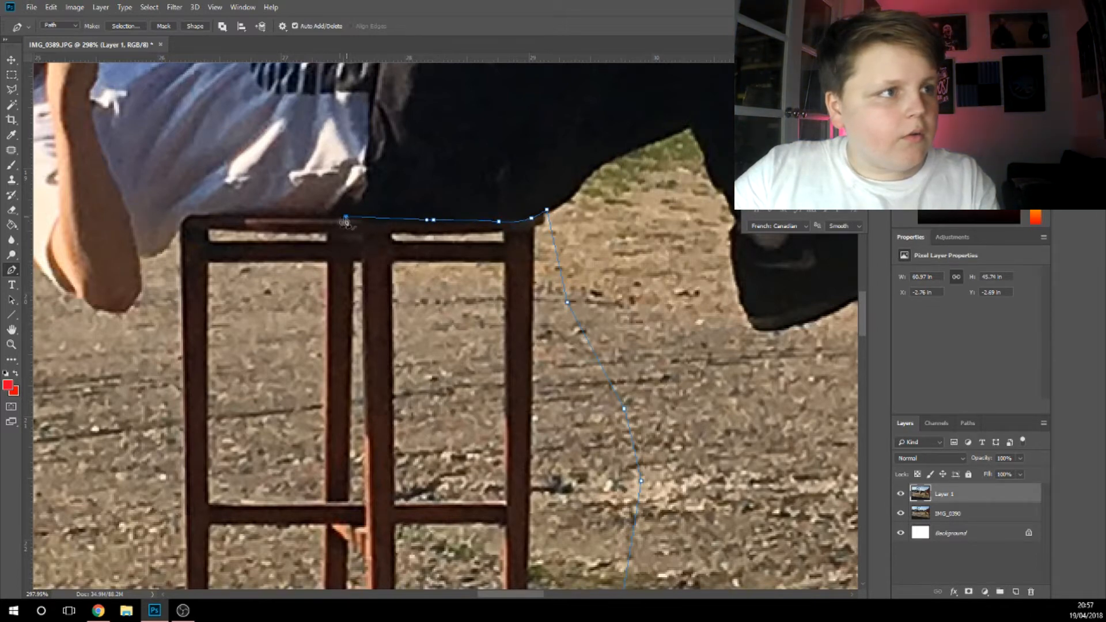
{"action": "left_click", "coordinate": [225, 215]}
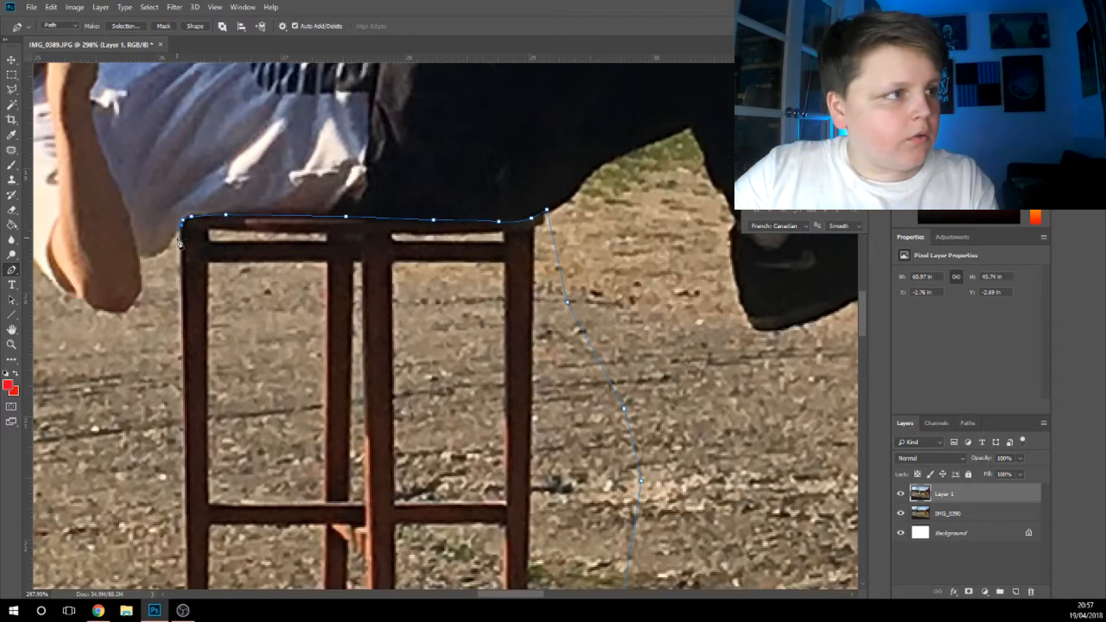
Bring the path down the stool's left side and close it at the starting point on the ground
{"action": "scroll", "coordinate": [144, 383], "scroll_direction": "down", "scroll_amount": 3}
{"action": "left_click", "coordinate": [155, 415]}
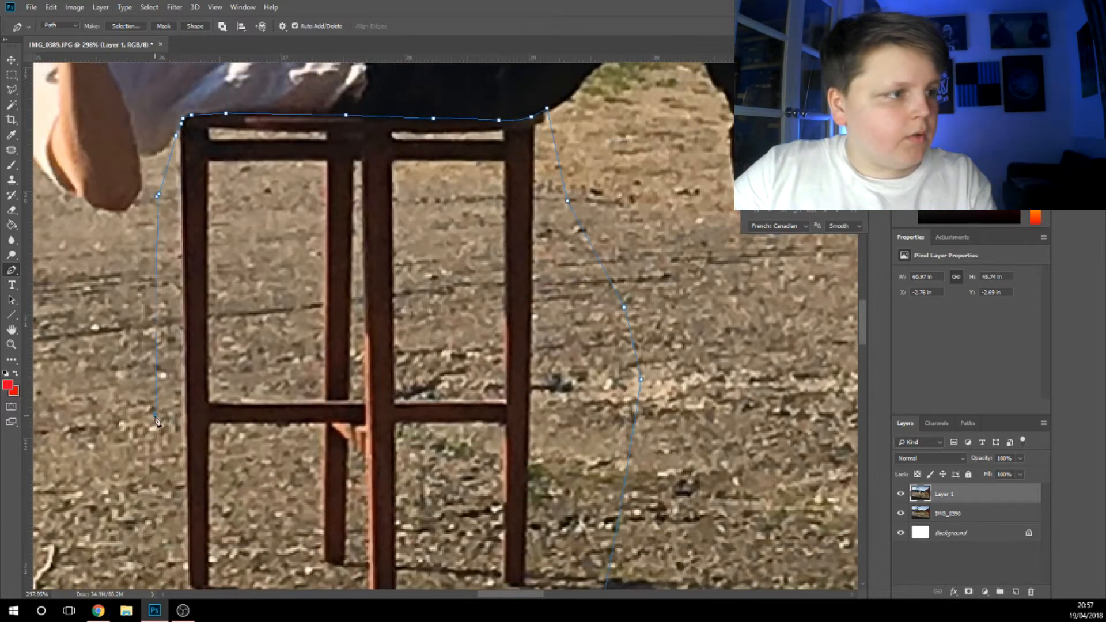
{"action": "scroll", "coordinate": [160, 562], "scroll_direction": "down", "scroll_amount": 2}
{"action": "left_click", "coordinate": [154, 533]}
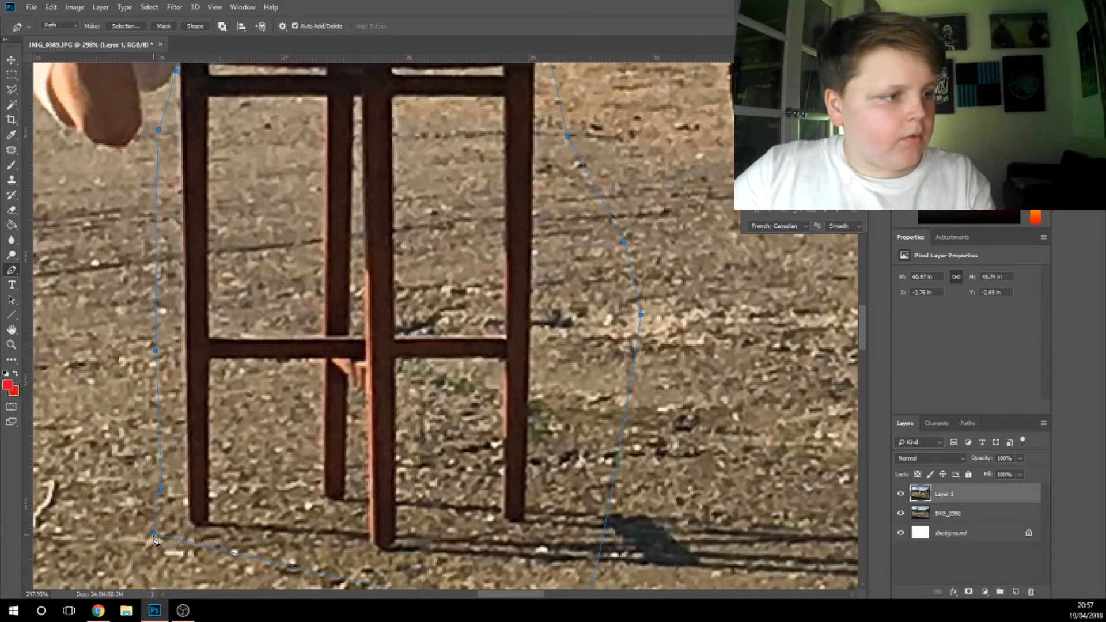
{"action": "scroll", "coordinate": [478, 388], "scroll_direction": "down", "scroll_amount": 5}
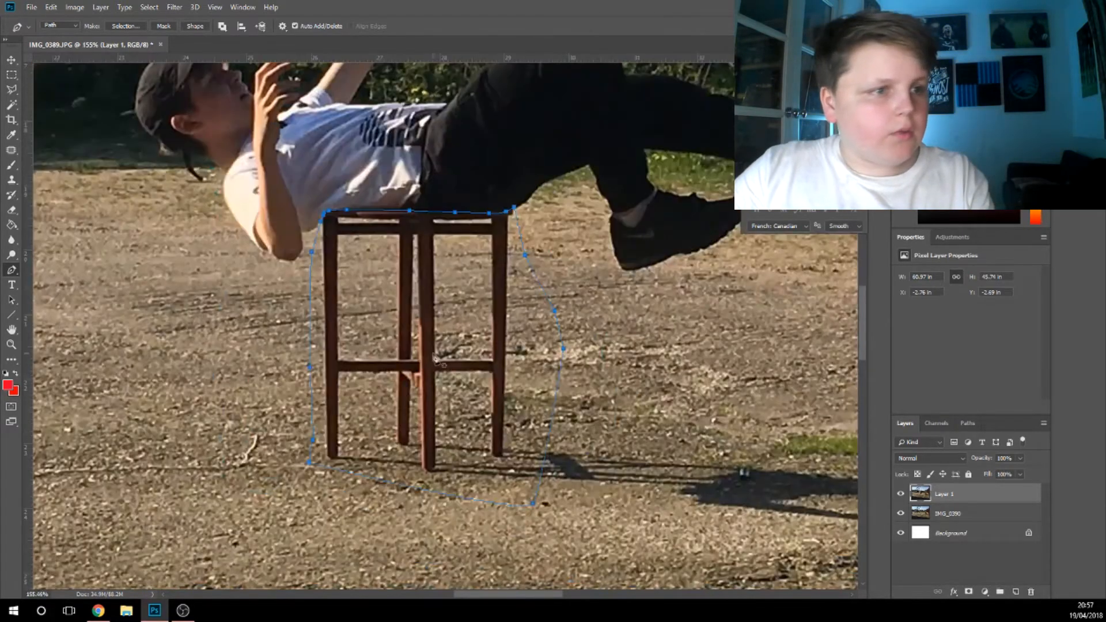
Turn the closed path into a new selection, delete the stool from Layer 1, and deselect
{"action": "right_click", "coordinate": [431, 347]}
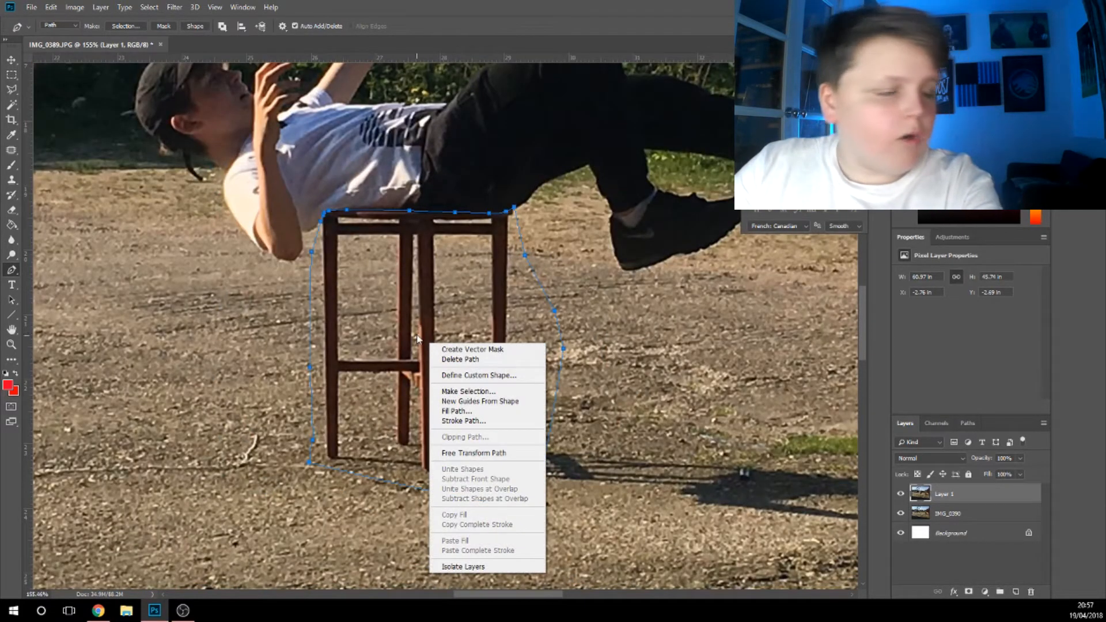
{"action": "right_click", "coordinate": [395, 282]}
{"action": "left_click", "coordinate": [432, 328]}
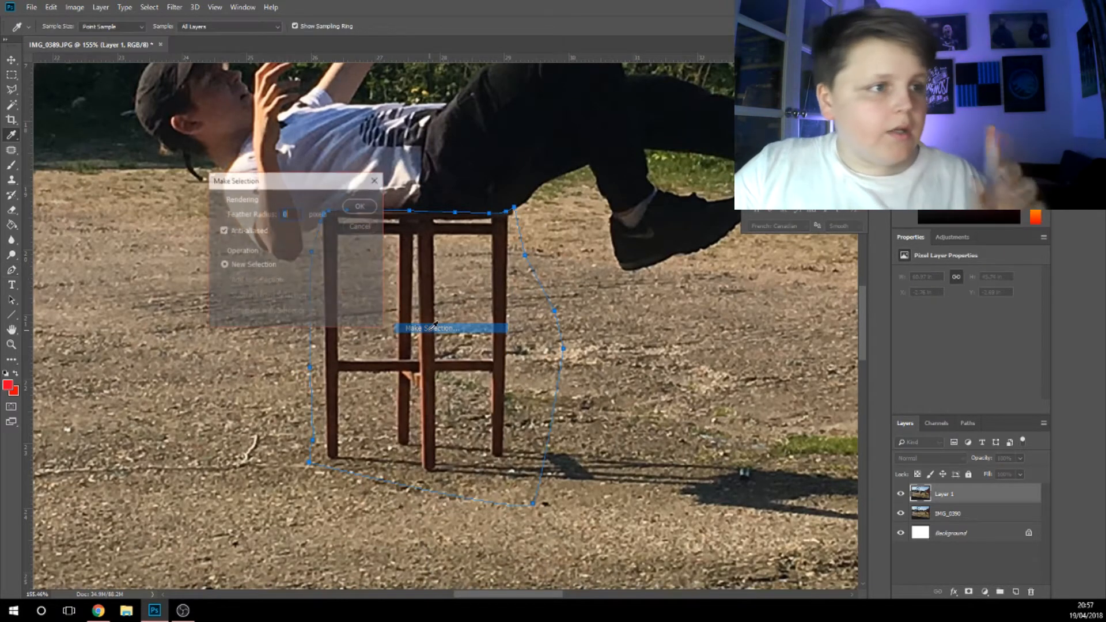
{"action": "left_click", "coordinate": [358, 206]}
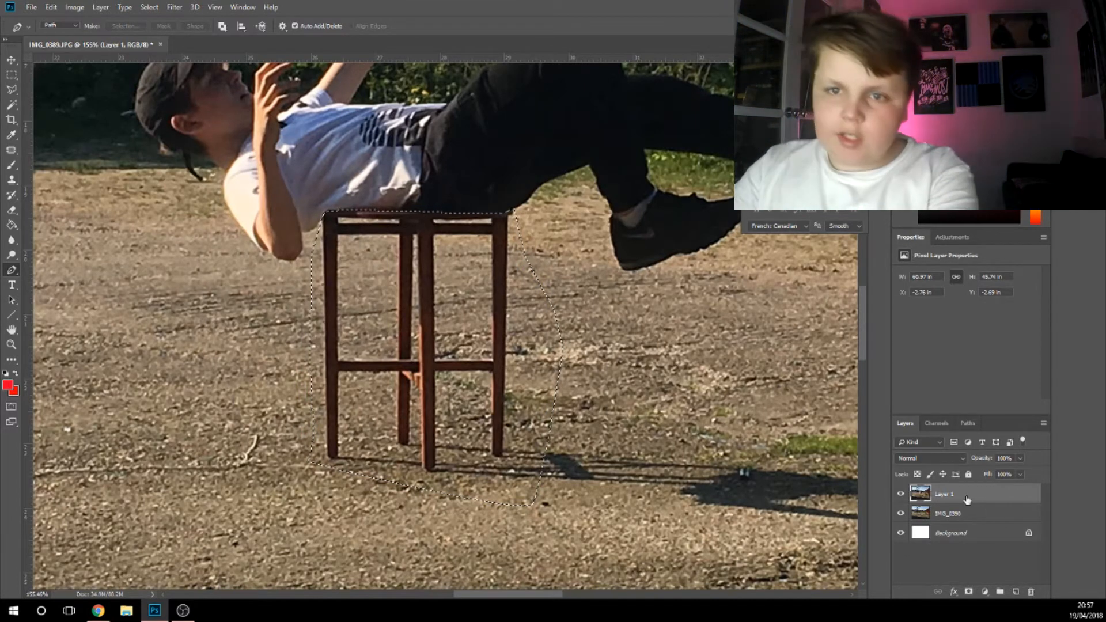
{"action": "key", "text": "Delete"}
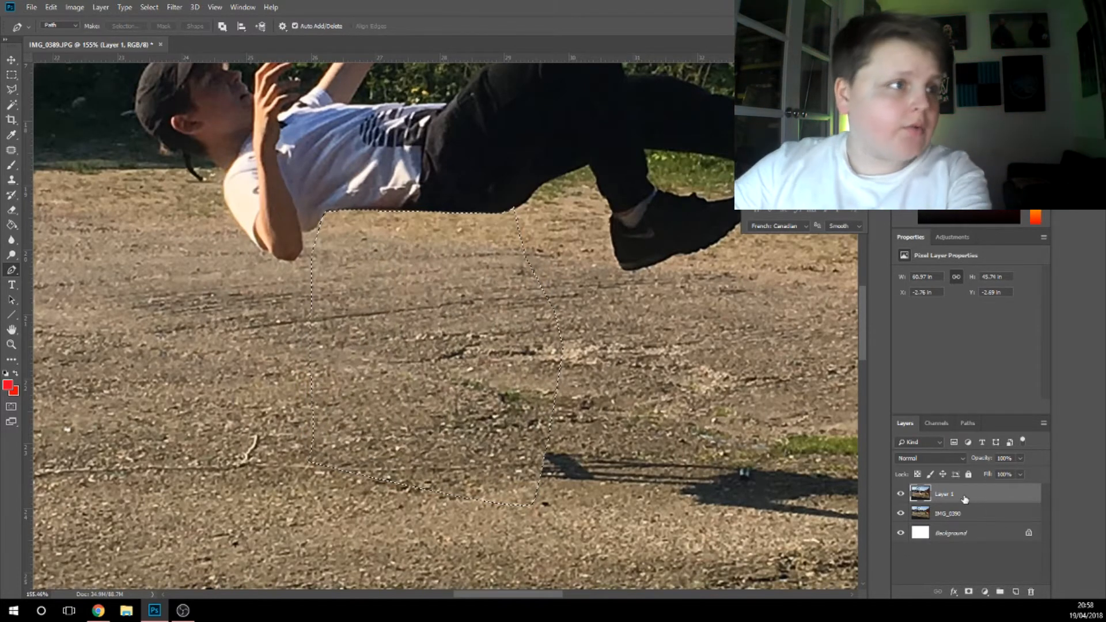
{"action": "left_click", "coordinate": [12, 104]}
{"action": "key", "text": "ctrl+d"}
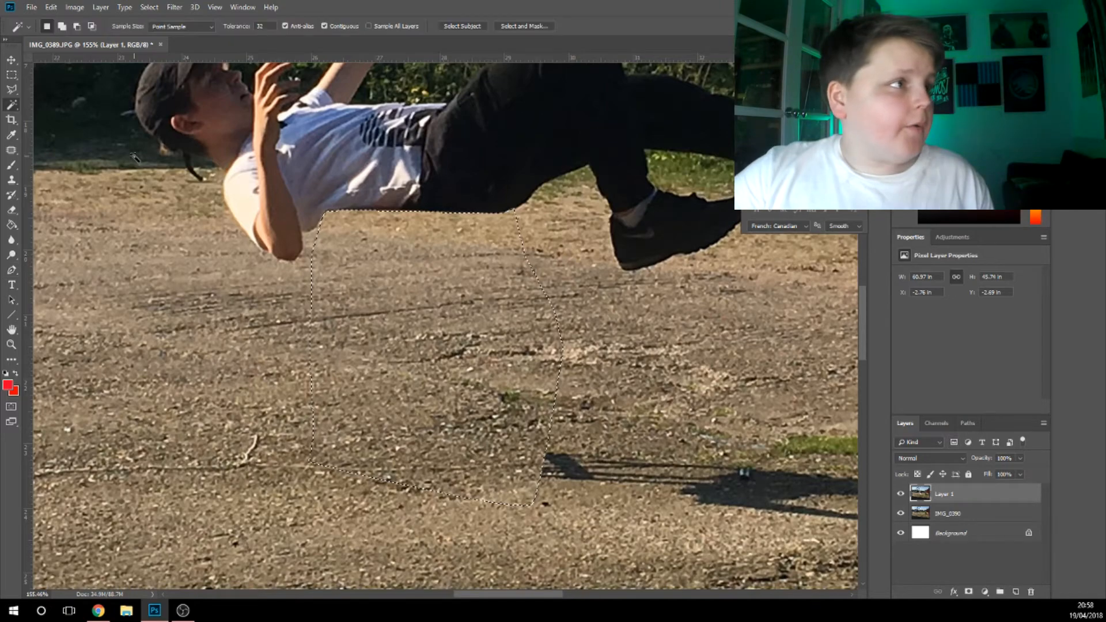
Erase the sagging shirt edge between the person's elbow and back with a 17 px soft eraser at 50% hardness
{"action": "scroll", "coordinate": [382, 281], "scroll_direction": "down", "scroll_amount": 6}
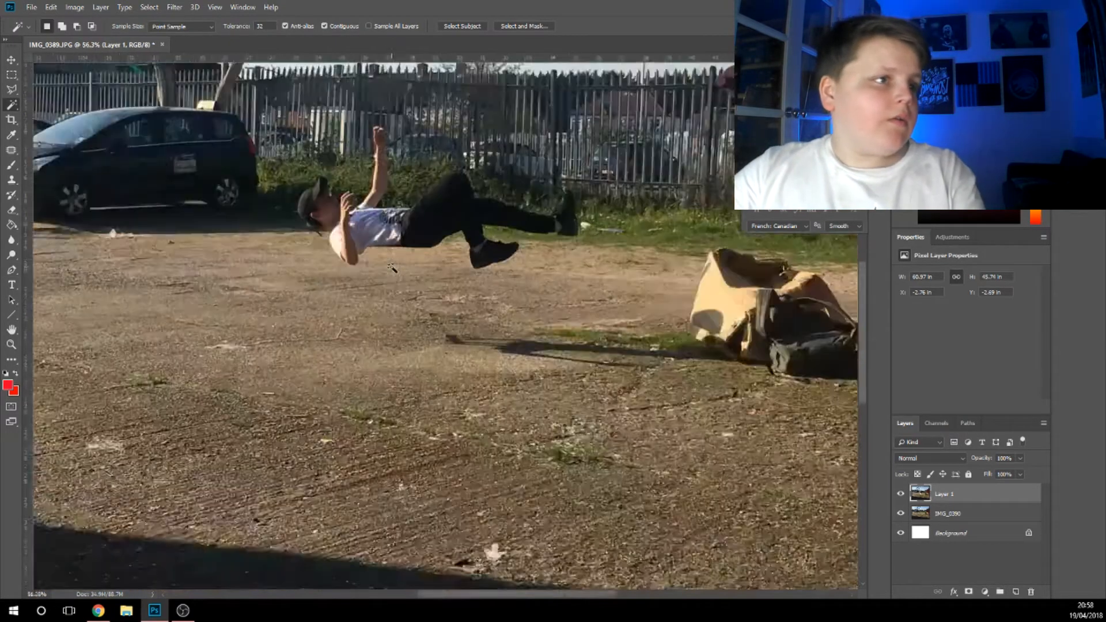
{"action": "scroll", "coordinate": [522, 280], "scroll_direction": "down", "scroll_amount": 2}
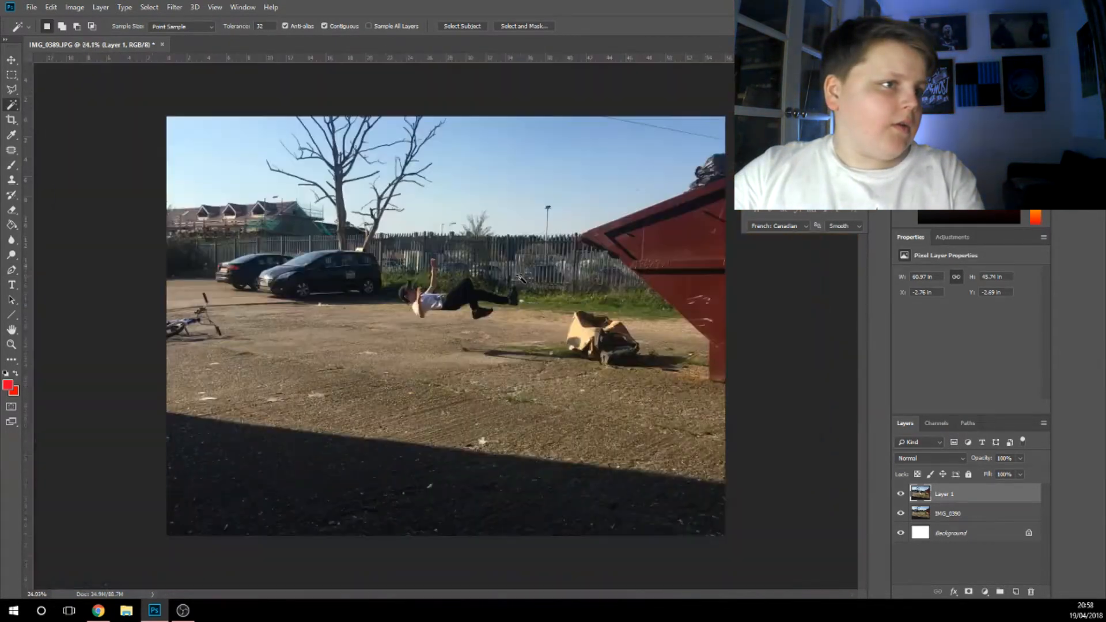
{"action": "scroll", "coordinate": [521, 279], "scroll_direction": "up", "scroll_amount": 3}
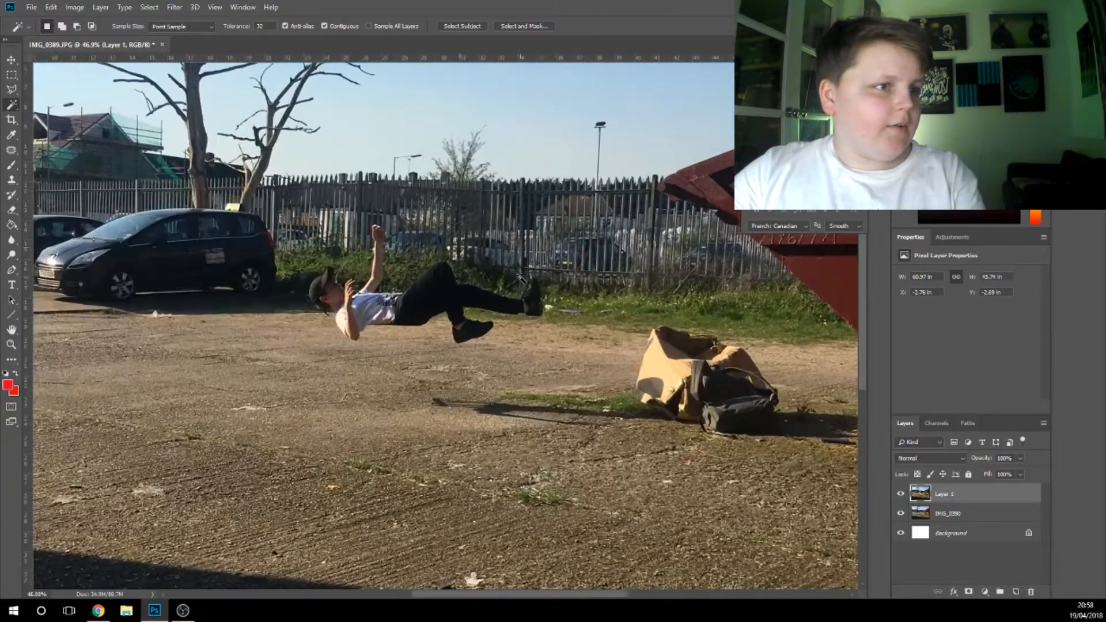
{"action": "scroll", "coordinate": [358, 317], "scroll_direction": "up", "scroll_amount": 4}
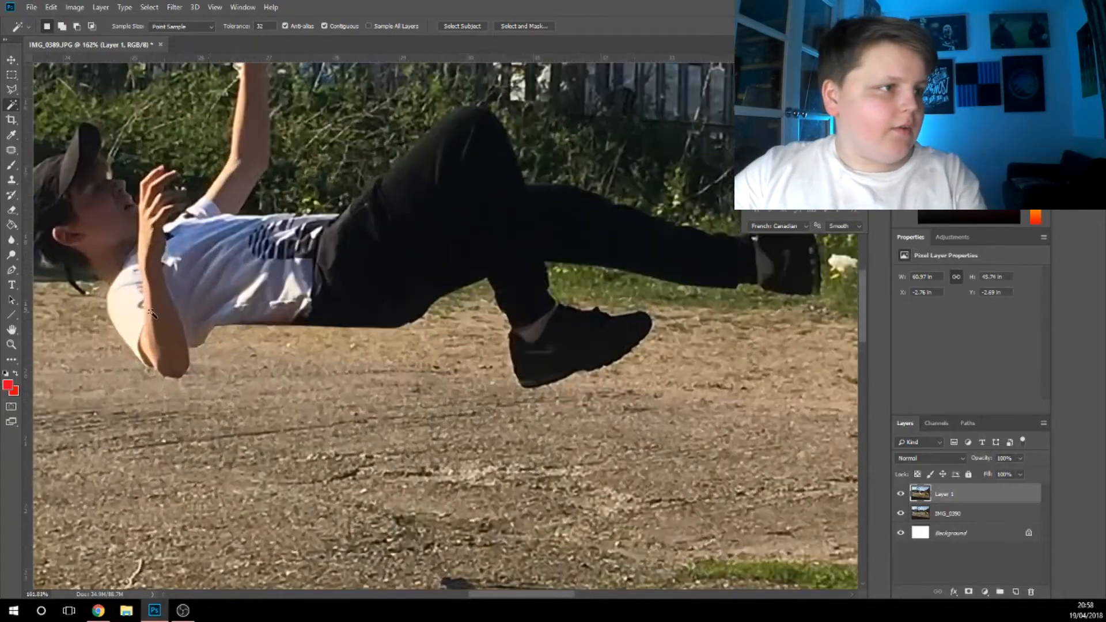
{"action": "scroll", "coordinate": [211, 309], "scroll_direction": "up", "scroll_amount": 1}
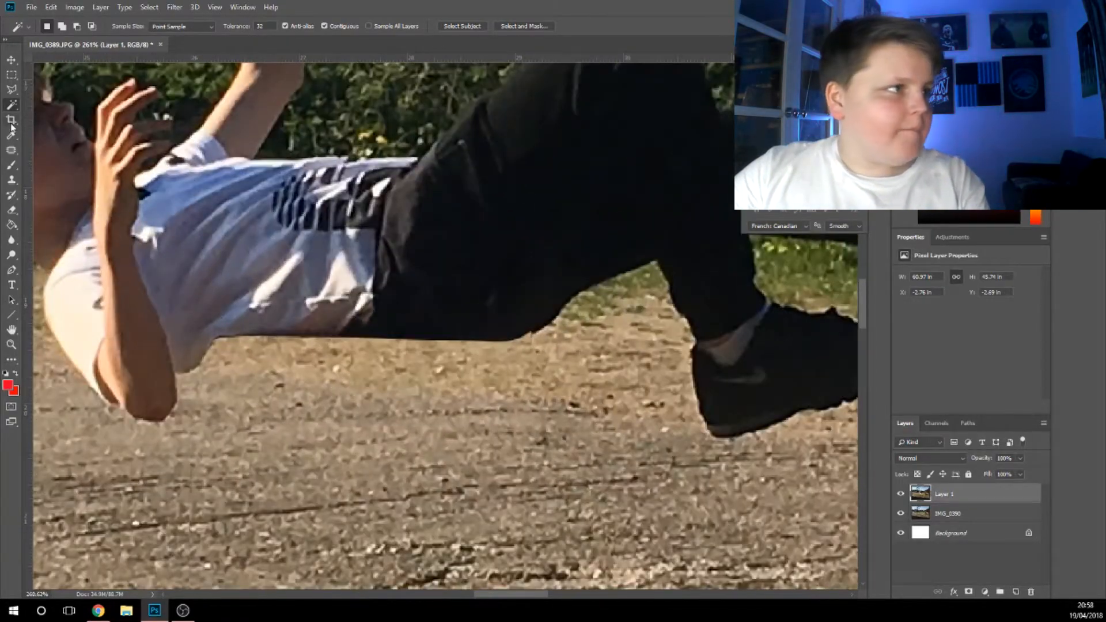
{"action": "left_click", "coordinate": [12, 209]}
{"action": "left_click", "coordinate": [59, 27]}
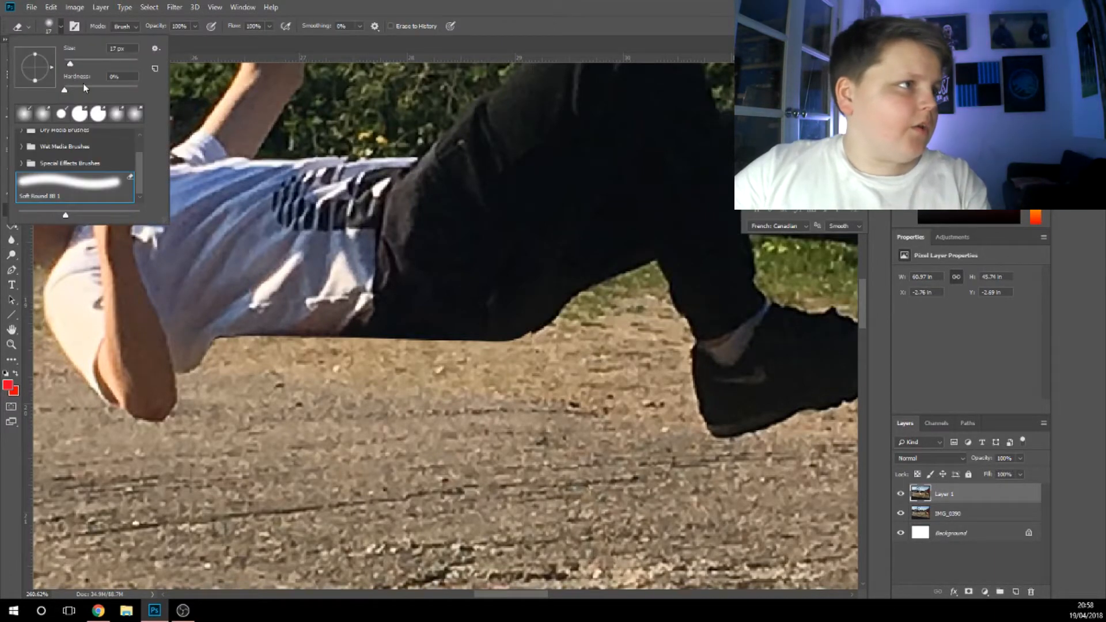
{"action": "left_click_drag", "start_coordinate": [95, 88], "coordinate": [105, 92]}
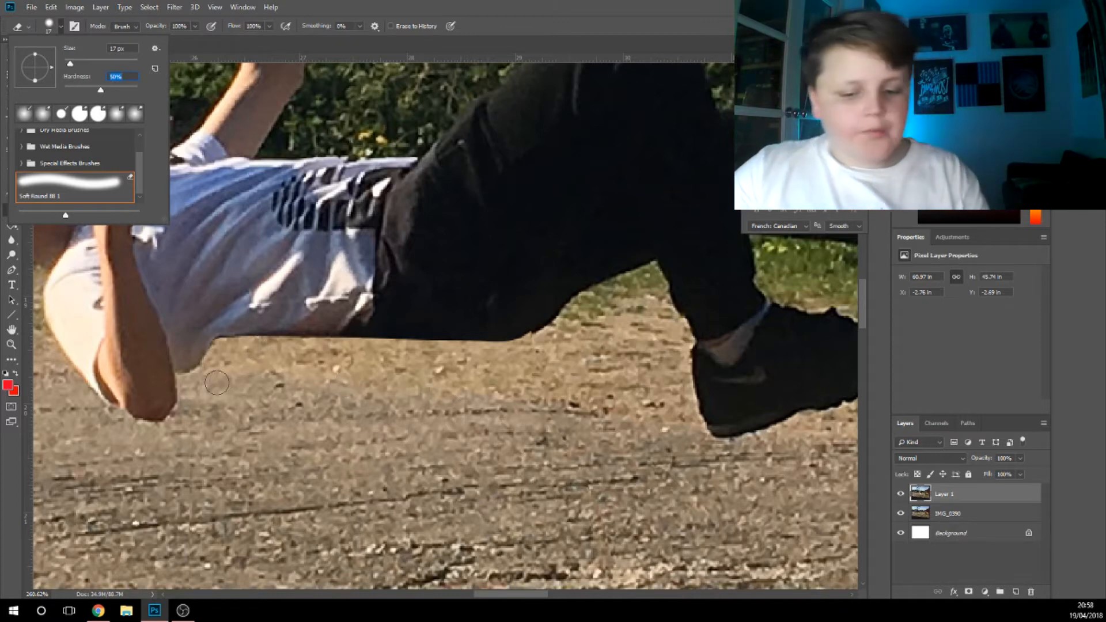
{"action": "key", "text": "Return"}
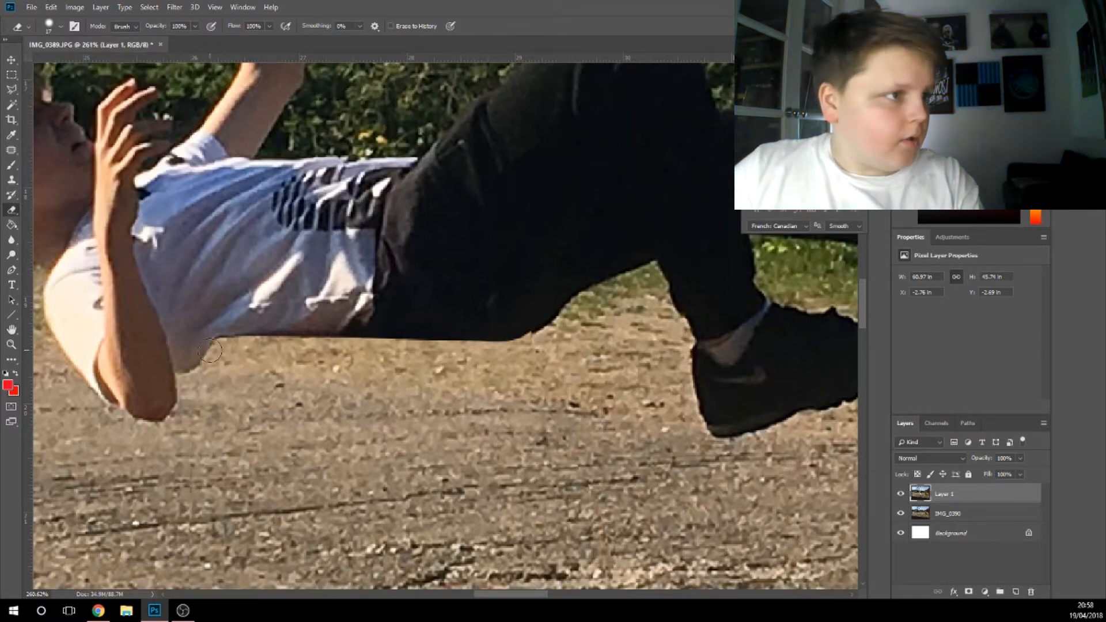
{"action": "mouse_move", "coordinate": [212, 349]}
{"action": "left_mouse_down"}
{"action": "mouse_move", "coordinate": [195, 354]}
{"action": "mouse_move", "coordinate": [195, 368]}
{"action": "left_mouse_up"}
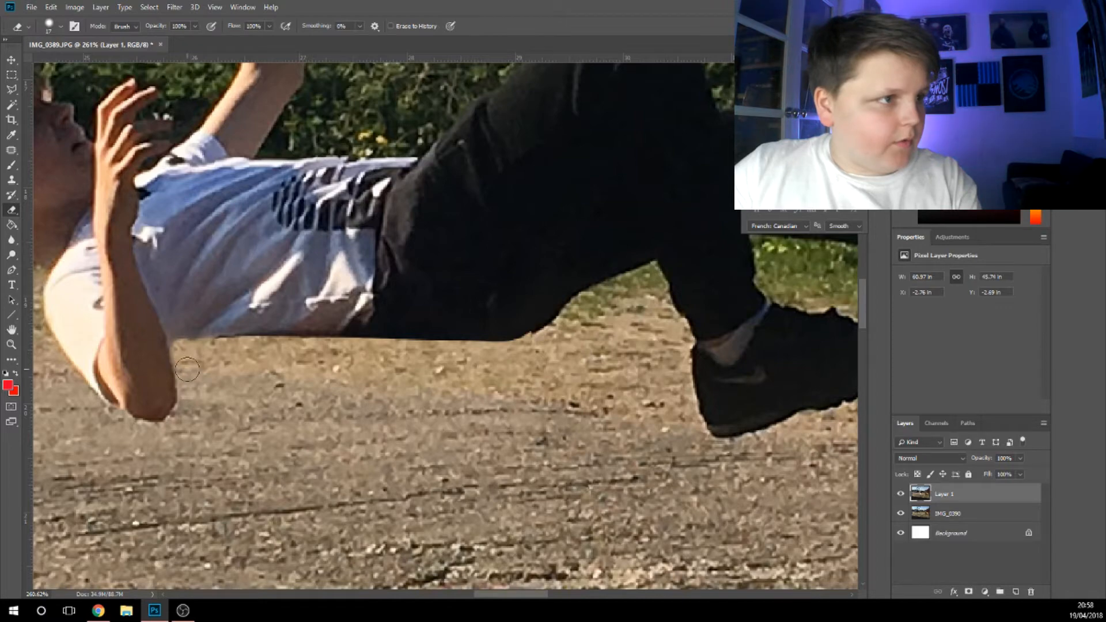
Enlarge the eraser and remove the shadow of the stool and person from the ground on Layer 1, starting at its left end
{"action": "scroll", "coordinate": [196, 355], "scroll_direction": "up", "scroll_amount": 4}
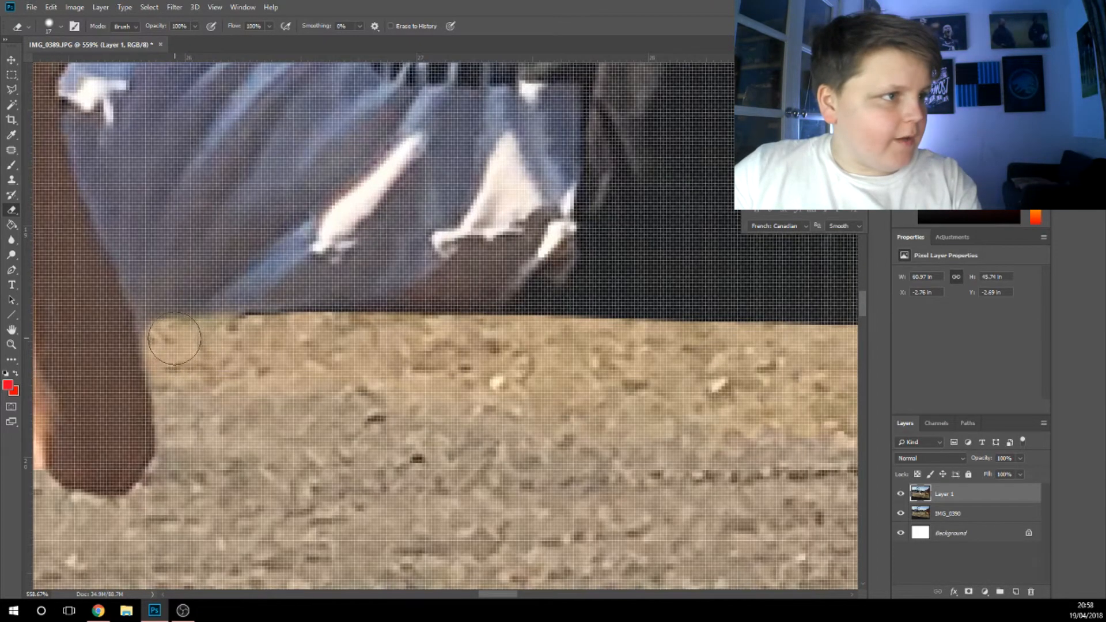
{"action": "scroll", "coordinate": [186, 342], "scroll_direction": "down", "scroll_amount": 10}
{"action": "scroll", "coordinate": [273, 379], "scroll_direction": "down", "scroll_amount": 4}
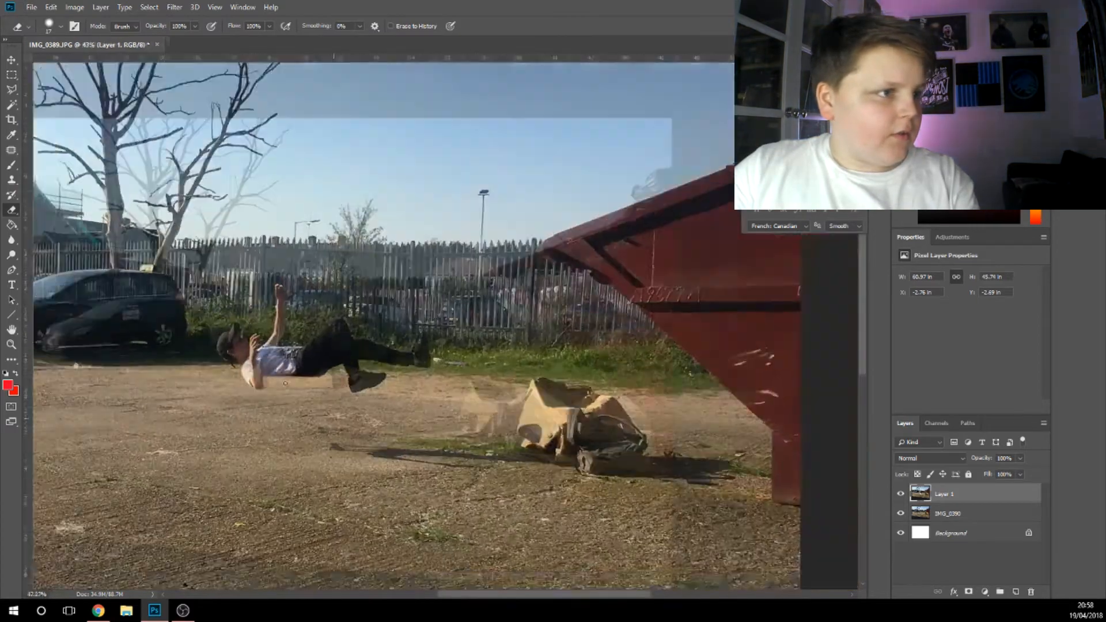
{"action": "scroll", "coordinate": [273, 379], "scroll_direction": "up", "scroll_amount": 2}
{"action": "scroll", "coordinate": [521, 366], "scroll_direction": "up", "scroll_amount": 3}
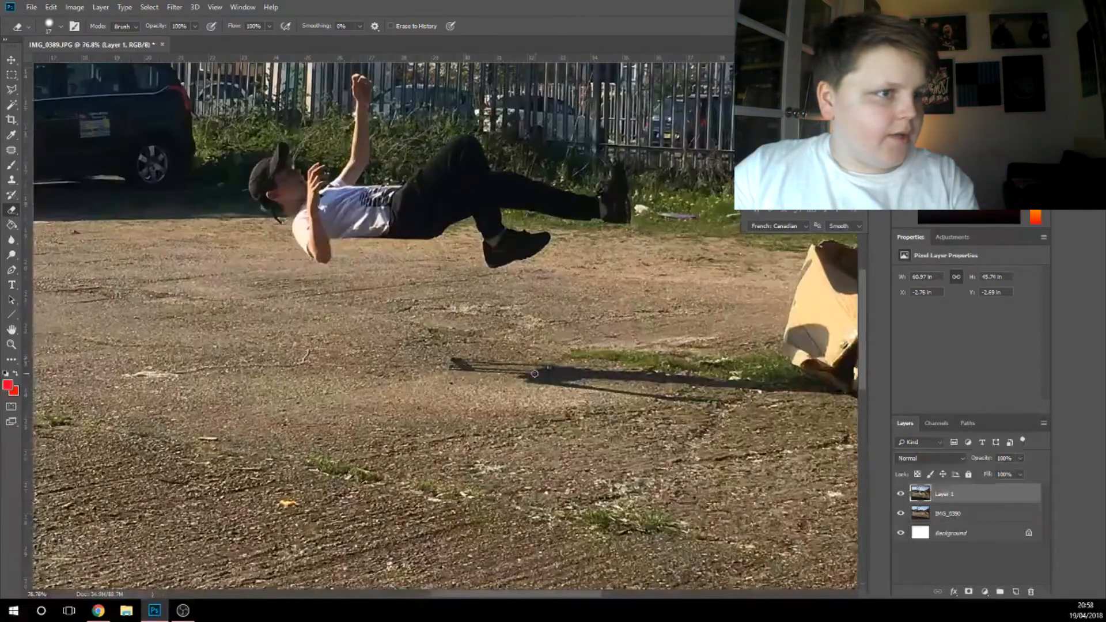
{"action": "scroll", "coordinate": [461, 363], "scroll_direction": "up", "scroll_amount": 2}
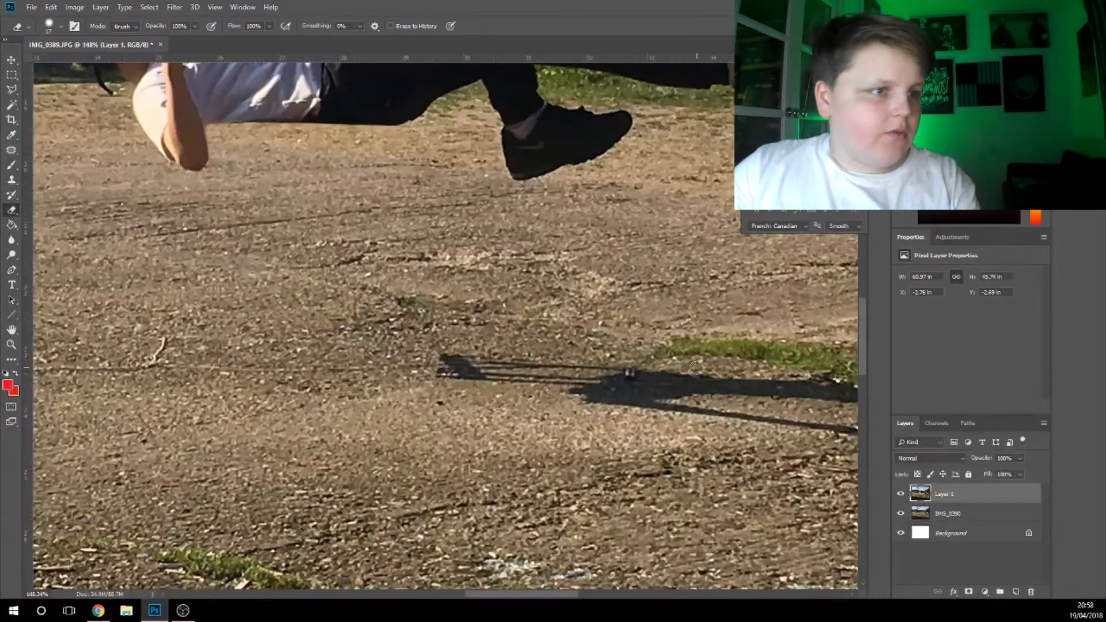
{"action": "left_click", "coordinate": [61, 28]}
{"action": "mouse_move", "coordinate": [467, 346]}
{"action": "left_mouse_down"}
{"action": "mouse_move", "coordinate": [683, 395]}
{"action": "mouse_move", "coordinate": [437, 321]}
{"action": "mouse_move", "coordinate": [683, 403]}
{"action": "mouse_move", "coordinate": [706, 370]}
{"action": "mouse_move", "coordinate": [761, 372]}
{"action": "left_mouse_up"}
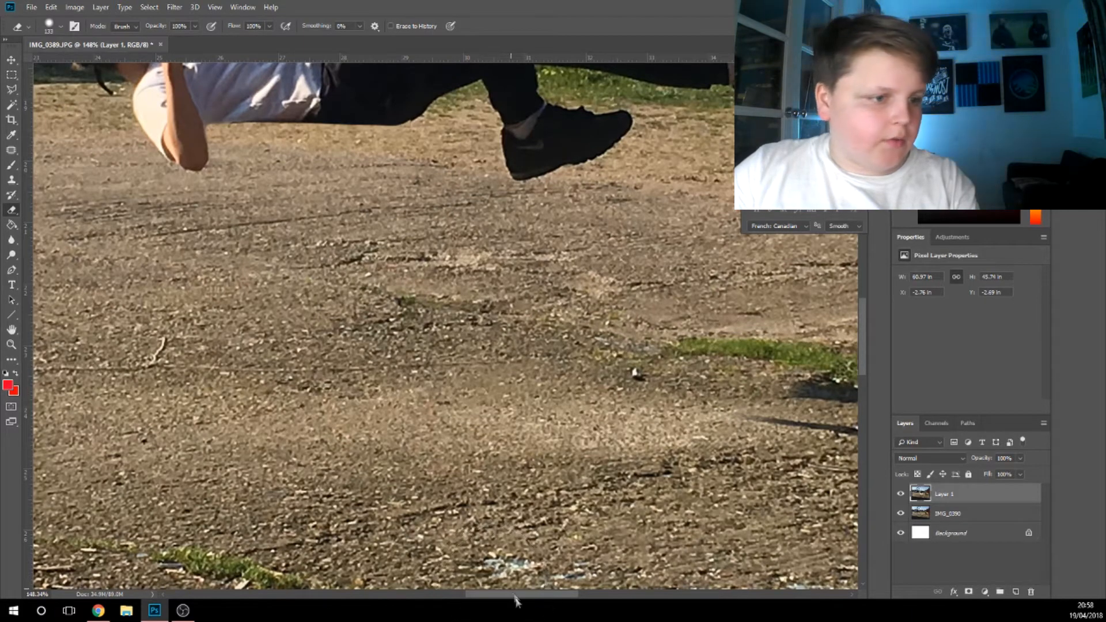
Erase the remaining strip of shadow on the ground between the grass patch and the cardboard box on Layer 1
{"action": "left_click_drag", "start_coordinate": [525, 598], "coordinate": [571, 599]}
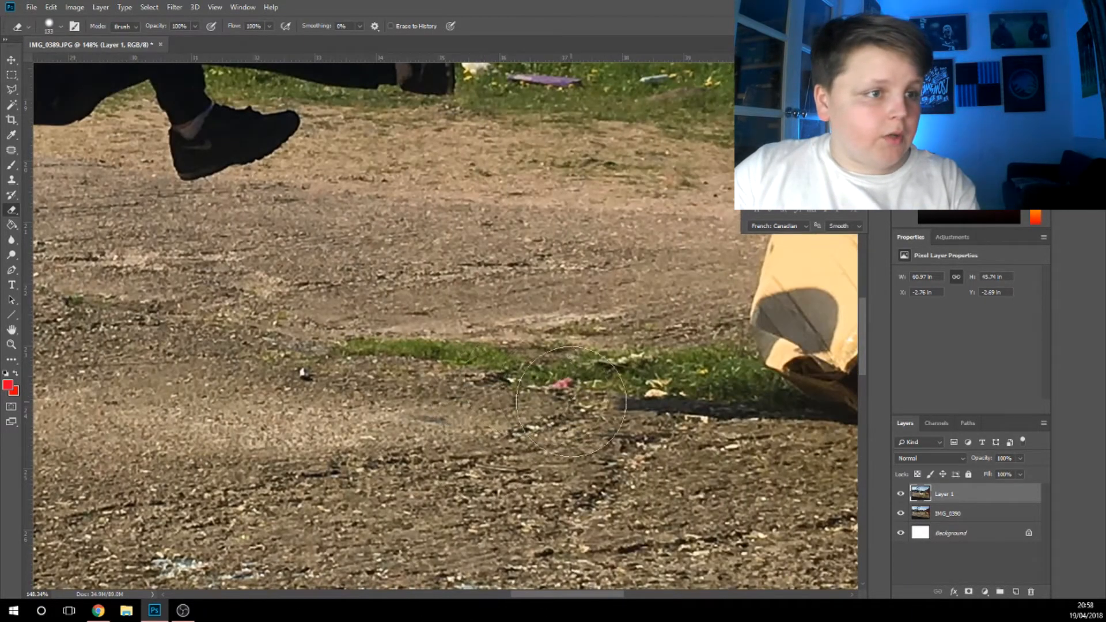
{"action": "mouse_move", "coordinate": [576, 410]}
{"action": "left_mouse_down"}
{"action": "mouse_move", "coordinate": [702, 382]}
{"action": "mouse_move", "coordinate": [756, 437]}
{"action": "mouse_move", "coordinate": [819, 464]}
{"action": "mouse_move", "coordinate": [784, 357]}
{"action": "mouse_move", "coordinate": [807, 288]}
{"action": "mouse_move", "coordinate": [796, 323]}
{"action": "mouse_move", "coordinate": [760, 334]}
{"action": "mouse_move", "coordinate": [771, 277]}
{"action": "mouse_move", "coordinate": [744, 311]}
{"action": "mouse_move", "coordinate": [767, 312]}
{"action": "mouse_move", "coordinate": [755, 288]}
{"action": "mouse_move", "coordinate": [790, 265]}
{"action": "mouse_move", "coordinate": [768, 271]}
{"action": "left_mouse_up"}
{"action": "scroll", "coordinate": [744, 324], "scroll_direction": "up", "scroll_amount": 3}
{"action": "scroll", "coordinate": [432, 395], "scroll_direction": "down", "scroll_amount": 8}
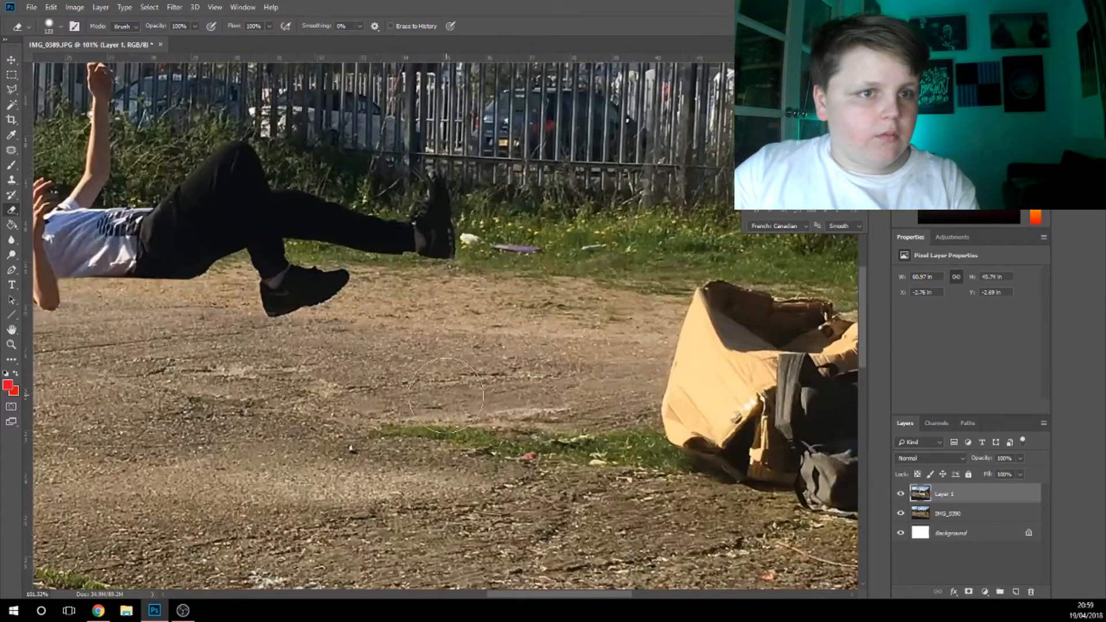
{"action": "scroll", "coordinate": [429, 395], "scroll_direction": "down", "scroll_amount": 3}
{"action": "scroll", "coordinate": [420, 375], "scroll_direction": "up", "scroll_amount": 6}
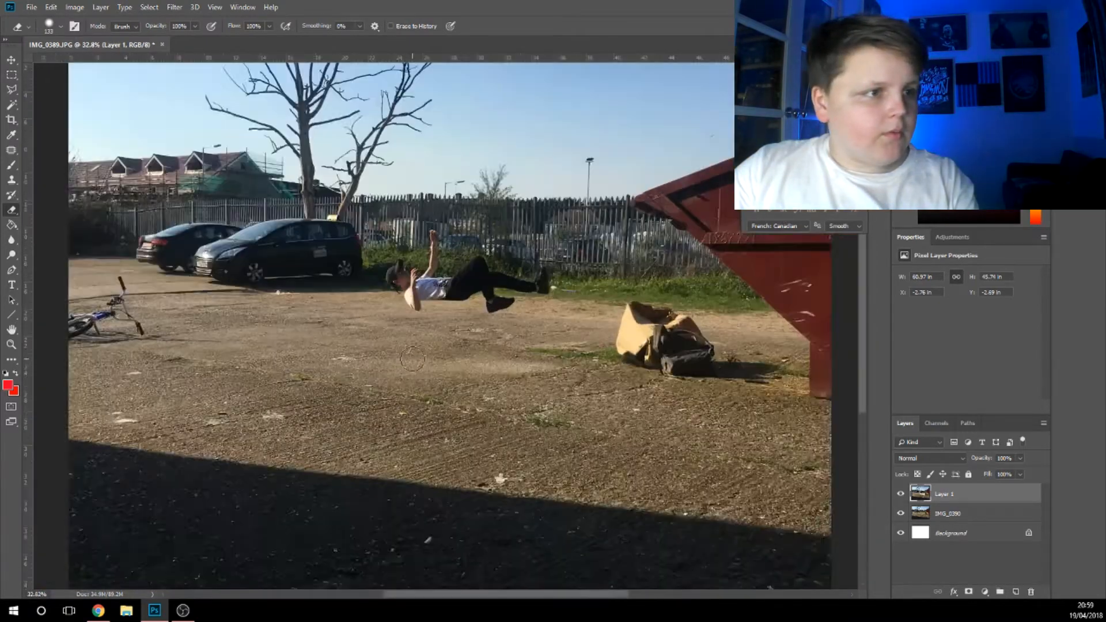
Start a Pen path just outside the person's cap and trace around the back of the head and the hanging hair to the neck
{"action": "scroll", "coordinate": [414, 358], "scroll_direction": "up", "scroll_amount": 2}
{"action": "scroll", "coordinate": [429, 346], "scroll_direction": "up", "scroll_amount": 2}
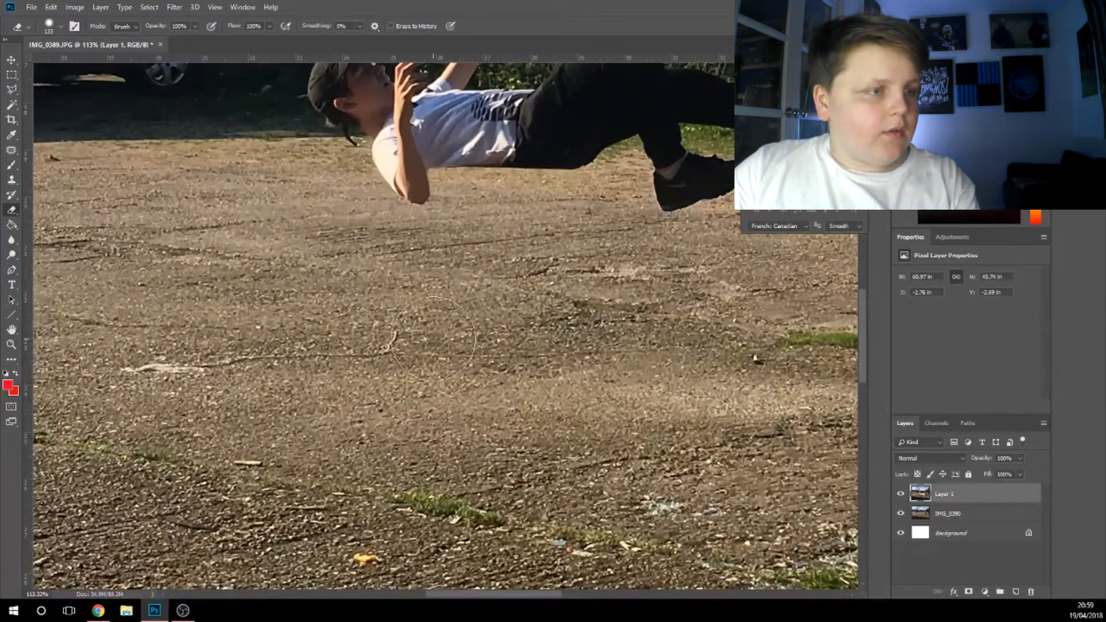
{"action": "scroll", "coordinate": [436, 335], "scroll_direction": "down", "scroll_amount": 2}
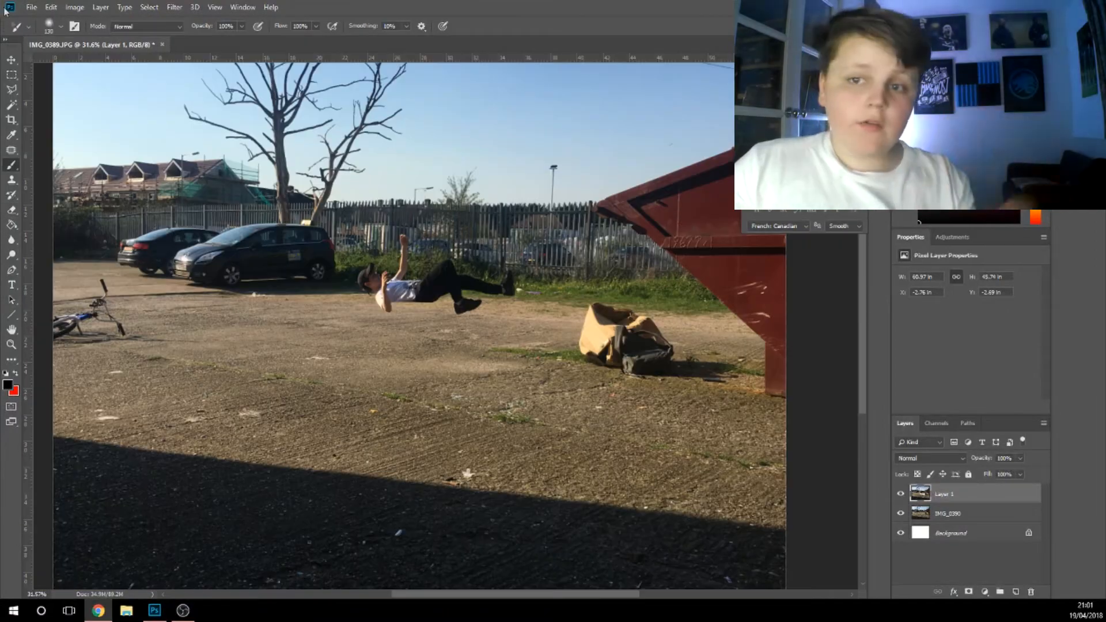
{"action": "scroll", "coordinate": [379, 326], "scroll_direction": "up", "scroll_amount": 5}
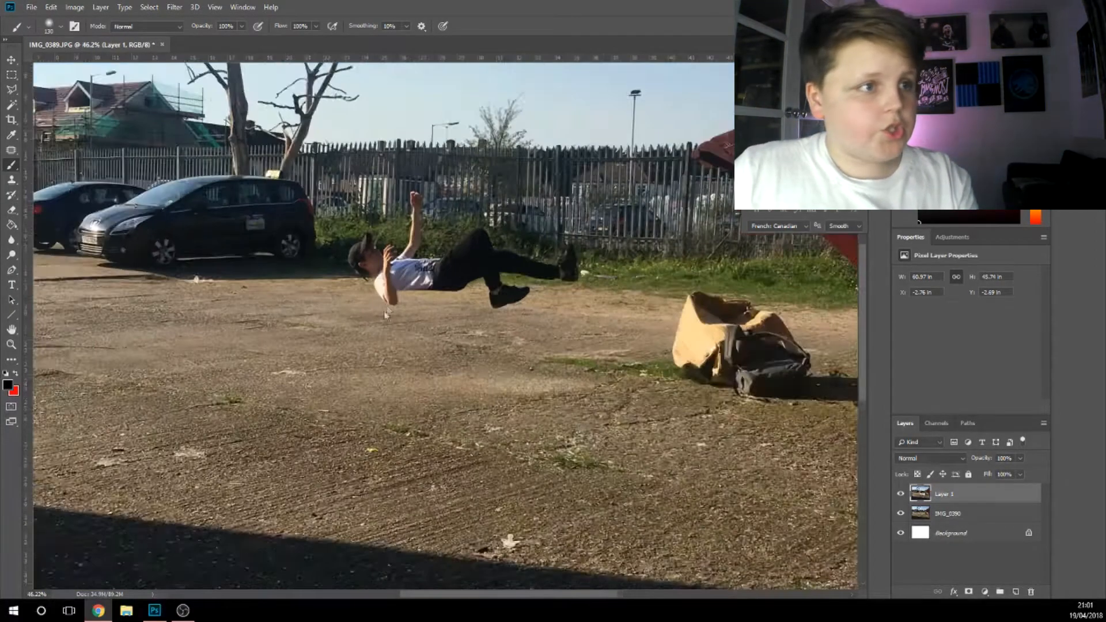
{"action": "scroll", "coordinate": [396, 285], "scroll_direction": "up", "scroll_amount": 3}
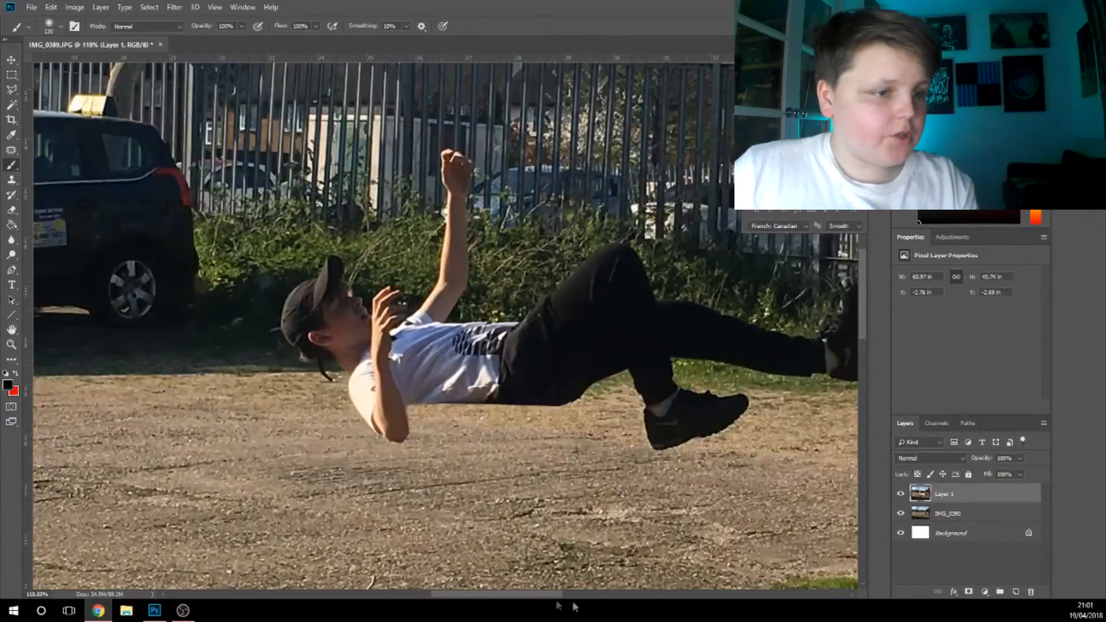
{"action": "left_click_drag", "start_coordinate": [533, 595], "coordinate": [538, 595]}
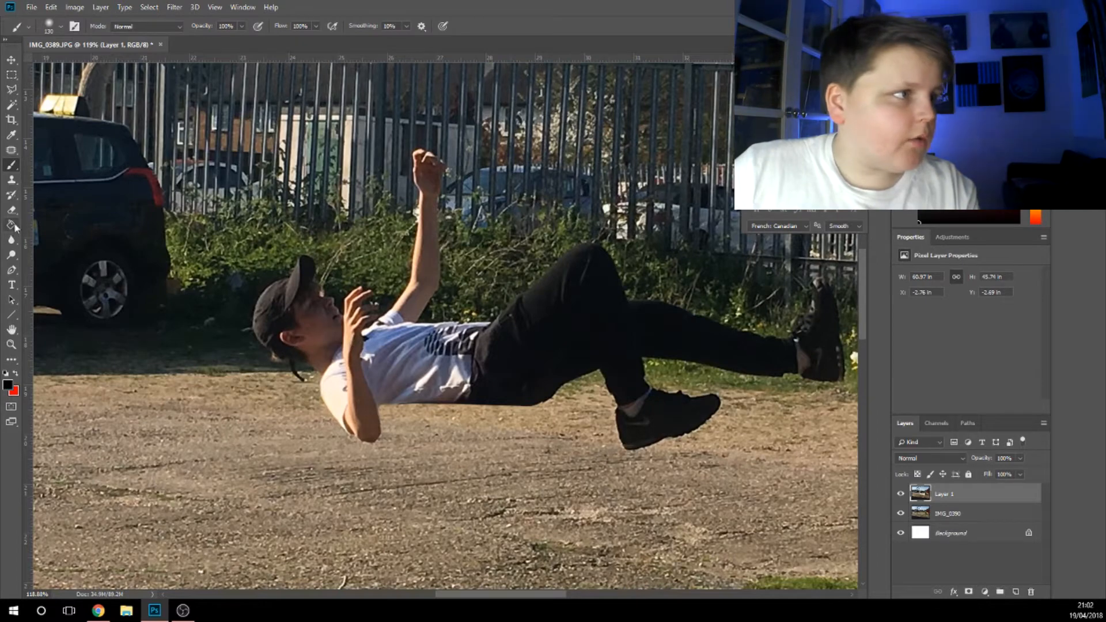
{"action": "left_click", "coordinate": [11, 270]}
{"action": "scroll", "coordinate": [294, 360], "scroll_direction": "up", "scroll_amount": 2}
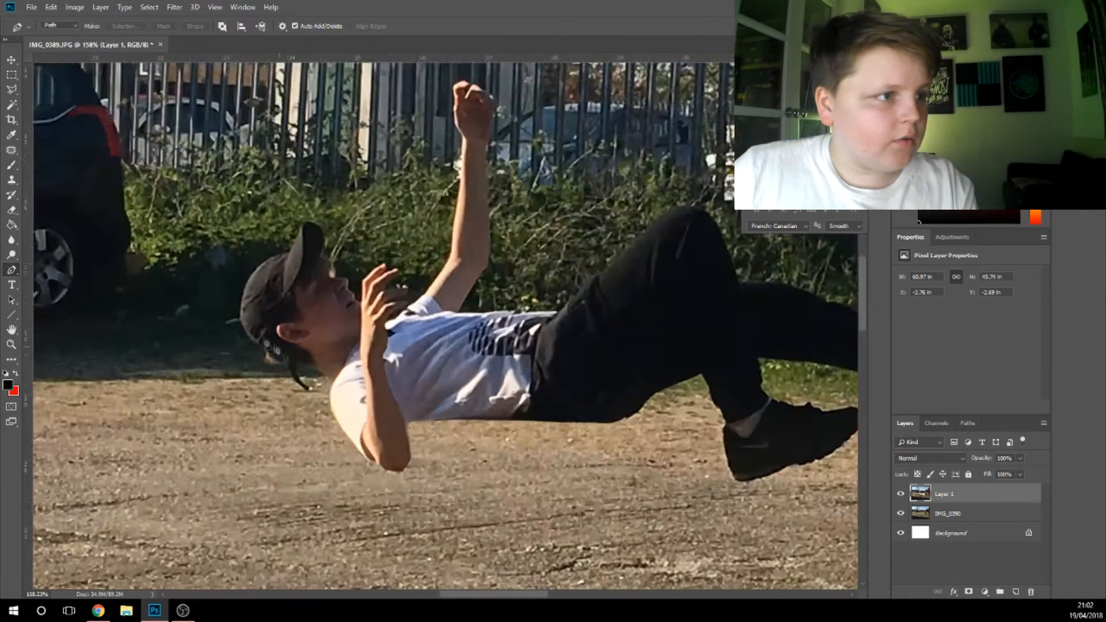
{"action": "scroll", "coordinate": [262, 281], "scroll_direction": "up", "scroll_amount": 4}
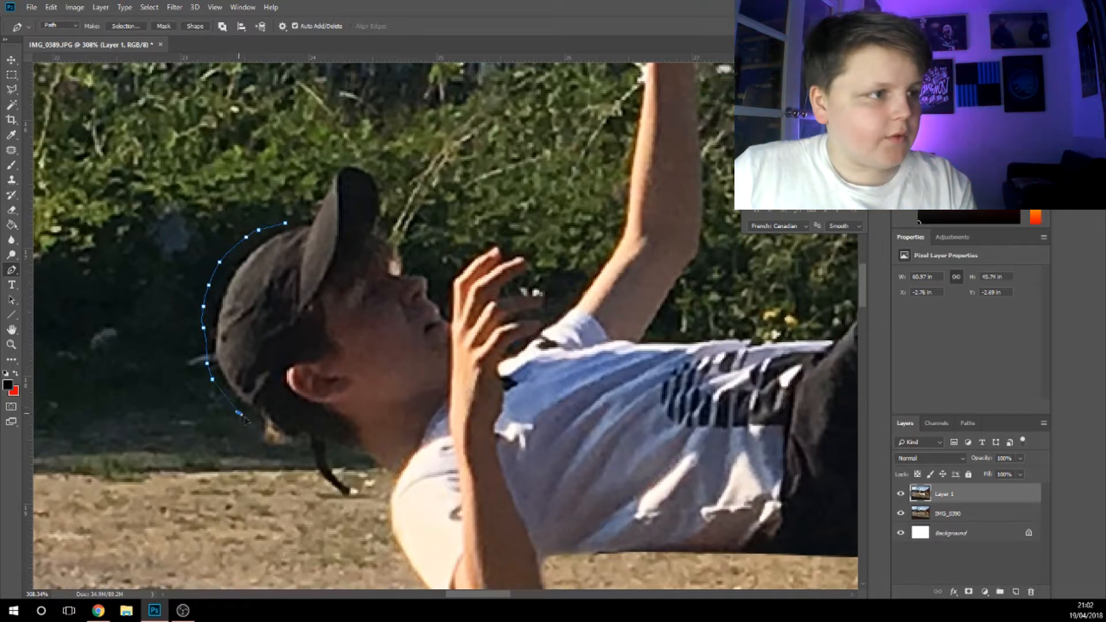
{"action": "left_click", "coordinate": [343, 464]}
{"action": "left_click", "coordinate": [371, 480]}
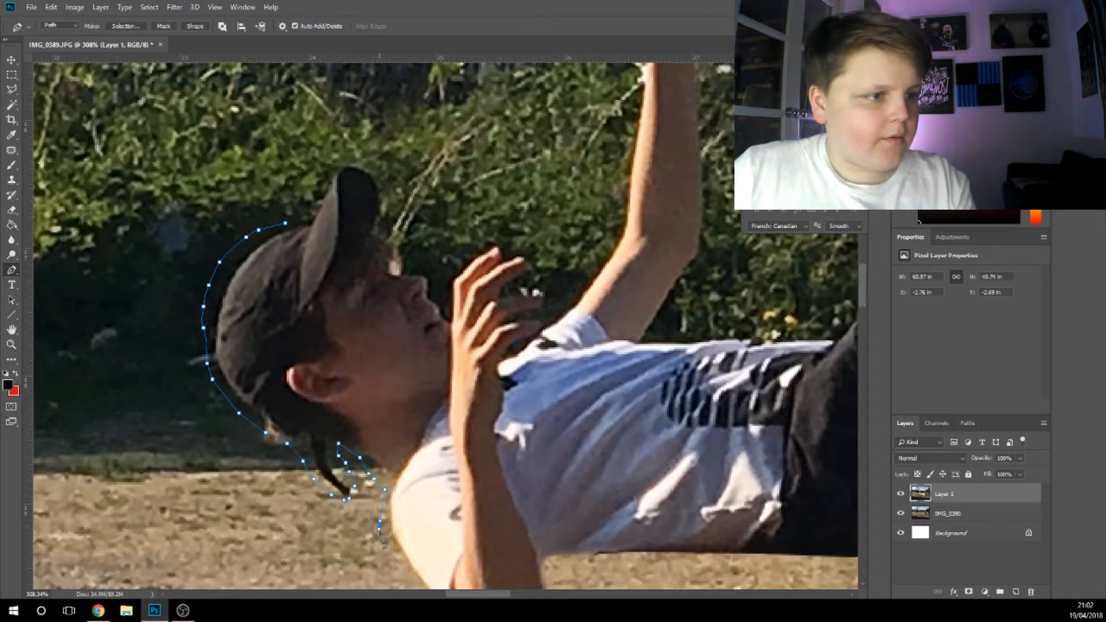
Continue the path below the elbow, shirt and thigh and around the lower shoe to the gap between the legs
{"action": "scroll", "coordinate": [374, 490], "scroll_direction": "right", "scroll_amount": 1}
{"action": "scroll", "coordinate": [400, 551], "scroll_direction": "down", "scroll_amount": 2}
{"action": "left_click_drag", "start_coordinate": [480, 593], "coordinate": [512, 597]}
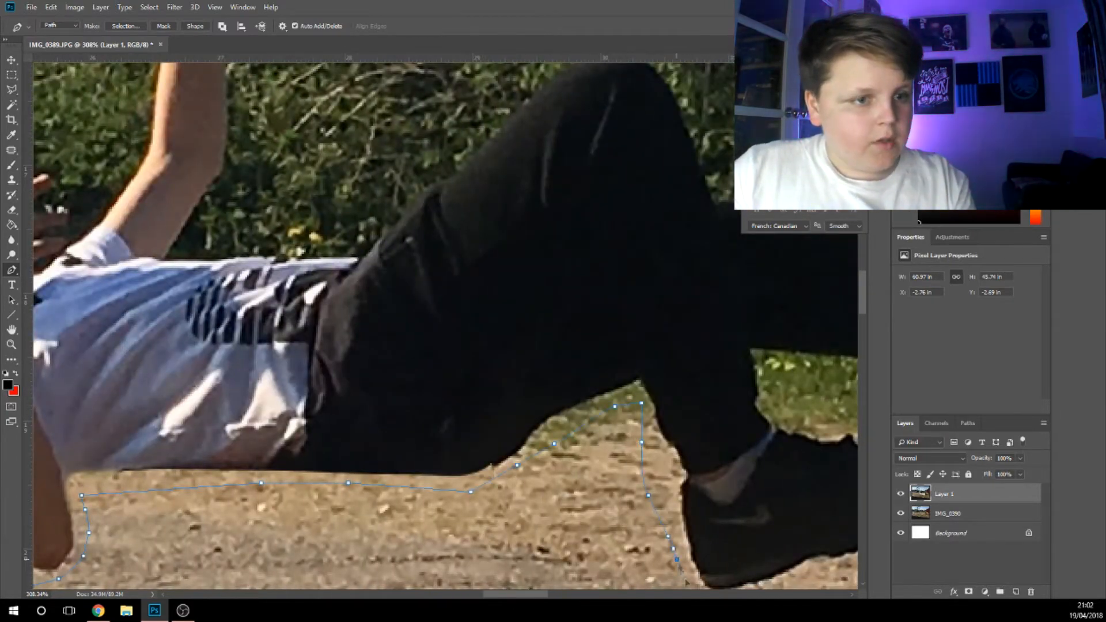
{"action": "scroll", "coordinate": [367, 457], "scroll_direction": "right", "scroll_amount": 3}
{"action": "left_click", "coordinate": [384, 433]}
{"action": "left_click", "coordinate": [426, 402]}
{"action": "left_click", "coordinate": [433, 349]}
{"action": "left_click", "coordinate": [387, 330]}
{"action": "left_click", "coordinate": [293, 320]}
{"action": "left_click", "coordinate": [235, 286]}
{"action": "left_click", "coordinate": [236, 276]}
Trace the path below the outstretched leg, around its raised shoe, and back above the leg to the bent knee
{"action": "left_click", "coordinate": [604, 332]}
{"action": "scroll", "coordinate": [772, 323], "scroll_direction": "up", "scroll_amount": 3}
{"action": "left_click", "coordinate": [737, 274]}
{"action": "left_click", "coordinate": [726, 154]}
{"action": "left_click", "coordinate": [661, 139]}
{"action": "left_click_drag", "start_coordinate": [625, 140], "coordinate": [612, 149]}
{"action": "left_click", "coordinate": [612, 229]}
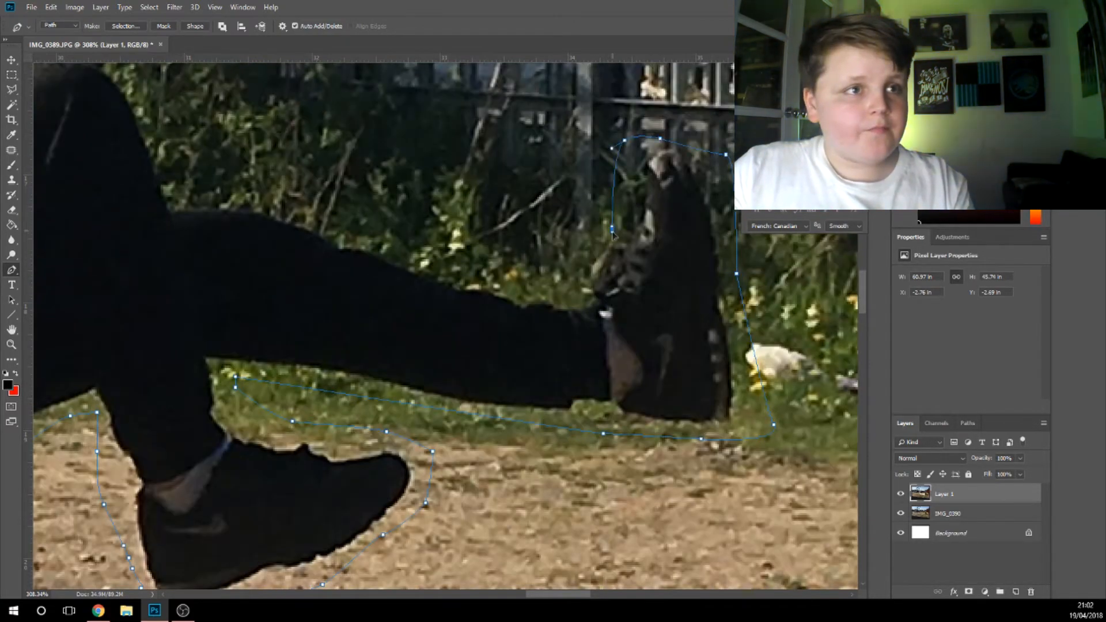
{"action": "left_click", "coordinate": [193, 203]}
{"action": "scroll", "coordinate": [193, 203], "scroll_direction": "up", "scroll_amount": 1}
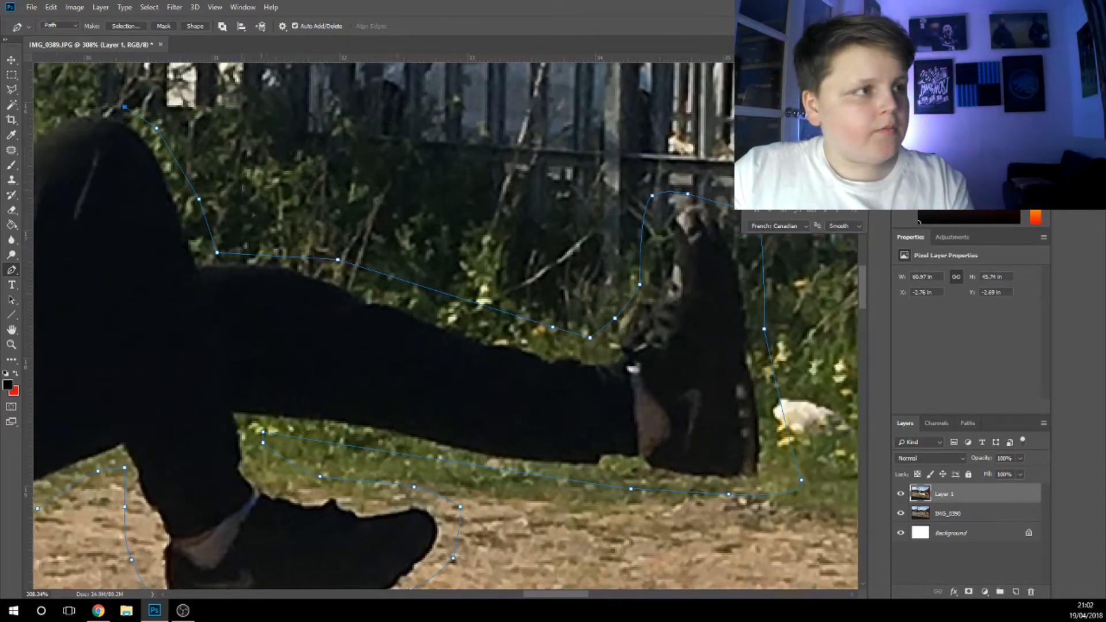
Trace the path over the bent knee and along the thigh to the top of the shirt beside the raised arm
{"action": "scroll", "coordinate": [356, 115], "scroll_direction": "left", "scroll_amount": 4}
{"action": "left_click", "coordinate": [356, 116]}
{"action": "left_click", "coordinate": [337, 107]}
{"action": "left_click", "coordinate": [275, 98]}
{"action": "left_click", "coordinate": [227, 109]}
{"action": "scroll", "coordinate": [227, 109], "scroll_direction": "left", "scroll_amount": 2}
{"action": "scroll", "coordinate": [373, 252], "scroll_direction": "left", "scroll_amount": 4}
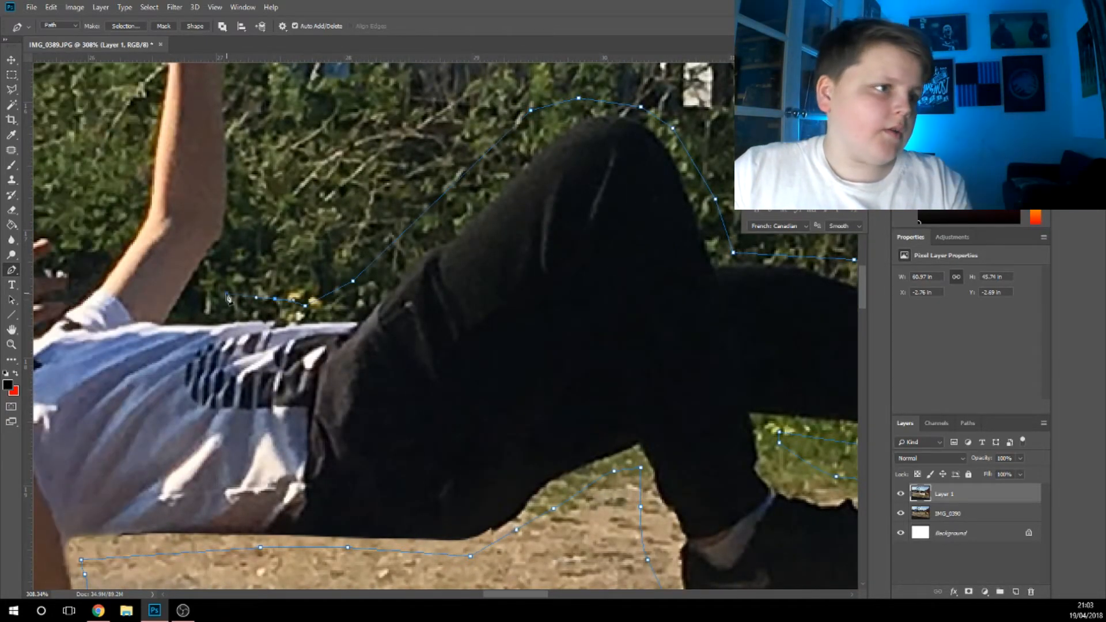
{"action": "left_click", "coordinate": [204, 304]}
Trace the path up the raised arm, around the hand, and back down the arm's other side
{"action": "left_click", "coordinate": [201, 281]}
{"action": "scroll", "coordinate": [223, 86], "scroll_direction": "up", "scroll_amount": 4}
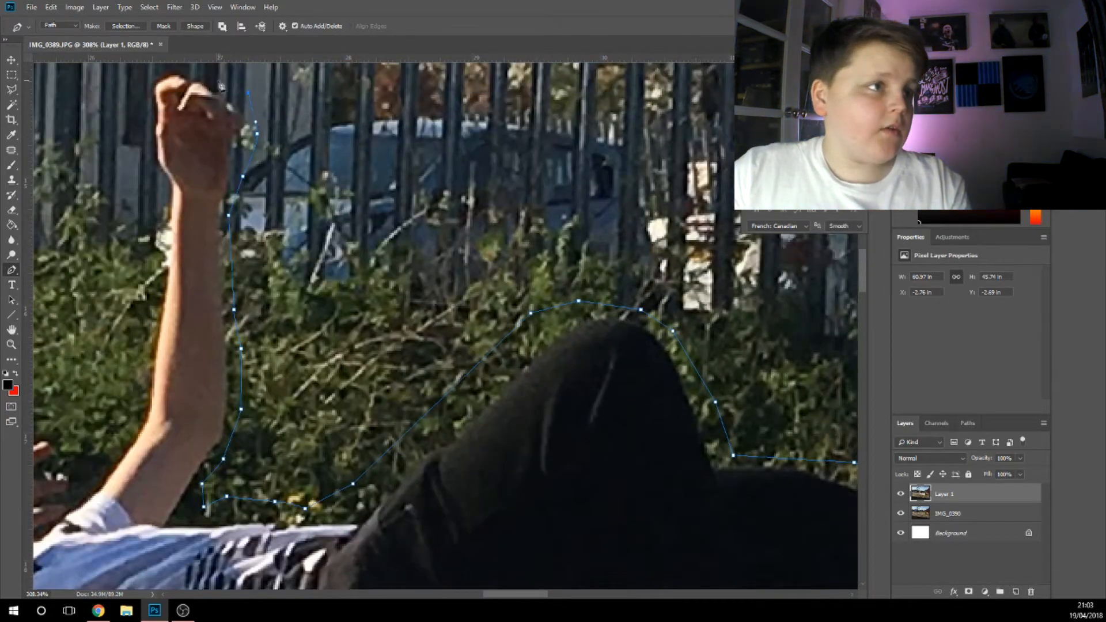
{"action": "left_click", "coordinate": [211, 75]}
{"action": "left_click", "coordinate": [159, 75]}
{"action": "left_click", "coordinate": [134, 91]}
{"action": "left_click", "coordinate": [129, 121]}
{"action": "left_click", "coordinate": [138, 142]}
{"action": "left_click", "coordinate": [143, 185]}
{"action": "left_click", "coordinate": [147, 206]}
Trace the path around the hand near the face, past the face and over the cap's peak, closing it at its start
{"action": "left_click", "coordinate": [91, 477]}
{"action": "left_click", "coordinate": [83, 480]}
{"action": "scroll", "coordinate": [310, 470], "scroll_direction": "left", "scroll_amount": 6}
{"action": "left_click", "coordinate": [251, 472]}
{"action": "left_click", "coordinate": [236, 447]}
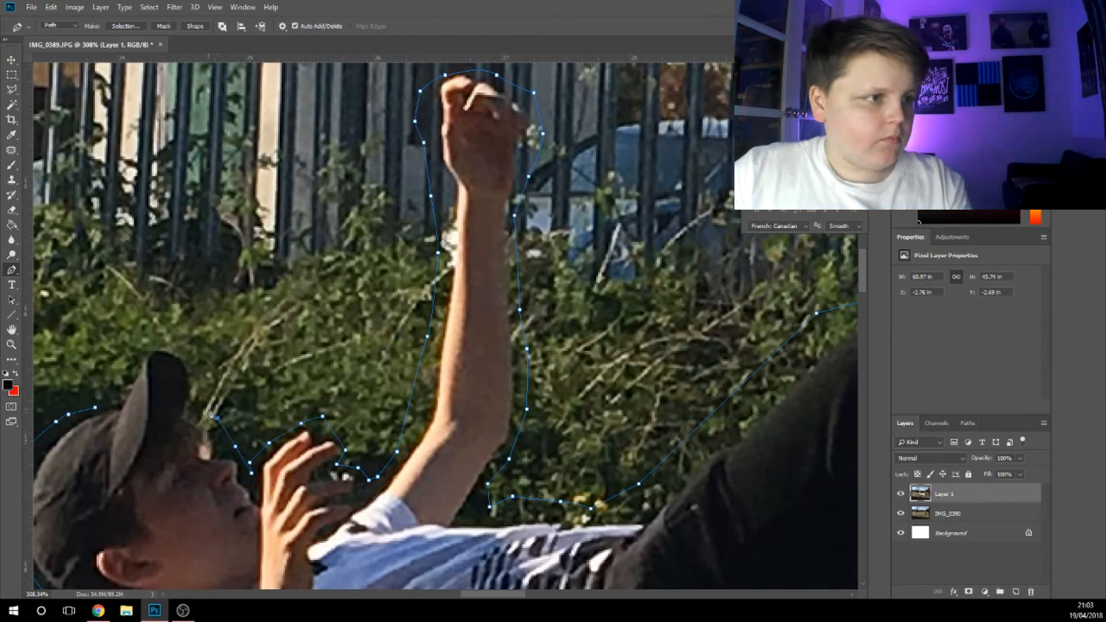
{"action": "left_click", "coordinate": [206, 408]}
{"action": "left_click", "coordinate": [200, 377]}
{"action": "left_click", "coordinate": [191, 348]}
{"action": "left_click", "coordinate": [149, 343]}
{"action": "left_click", "coordinate": [123, 358]}
{"action": "left_click", "coordinate": [125, 380]}
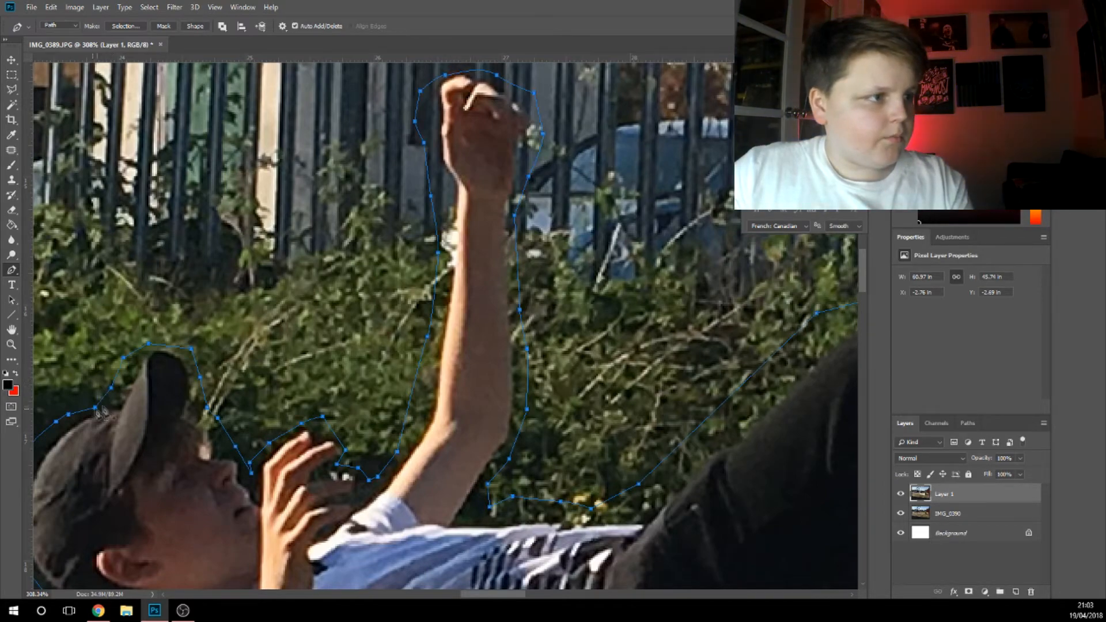
Turn the closed path around the person into a selection and copy the selected area of Layer 1 to a new layer
{"action": "scroll", "coordinate": [475, 459], "scroll_direction": "down", "scroll_amount": 10}
{"action": "scroll", "coordinate": [476, 459], "scroll_direction": "down", "scroll_amount": 1}
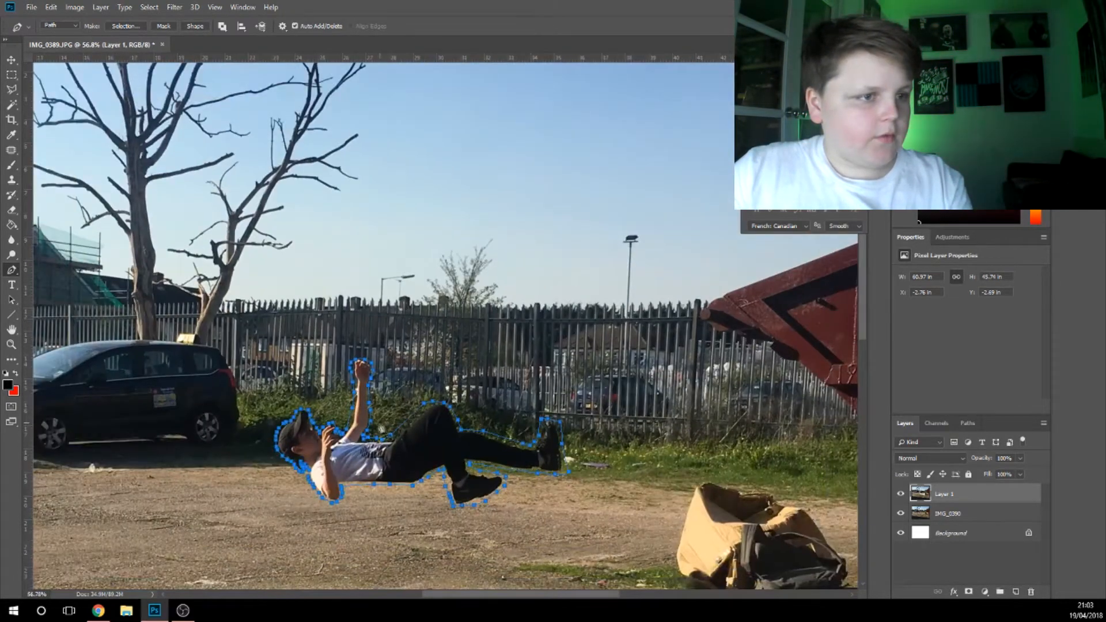
{"action": "right_click", "coordinate": [402, 442]}
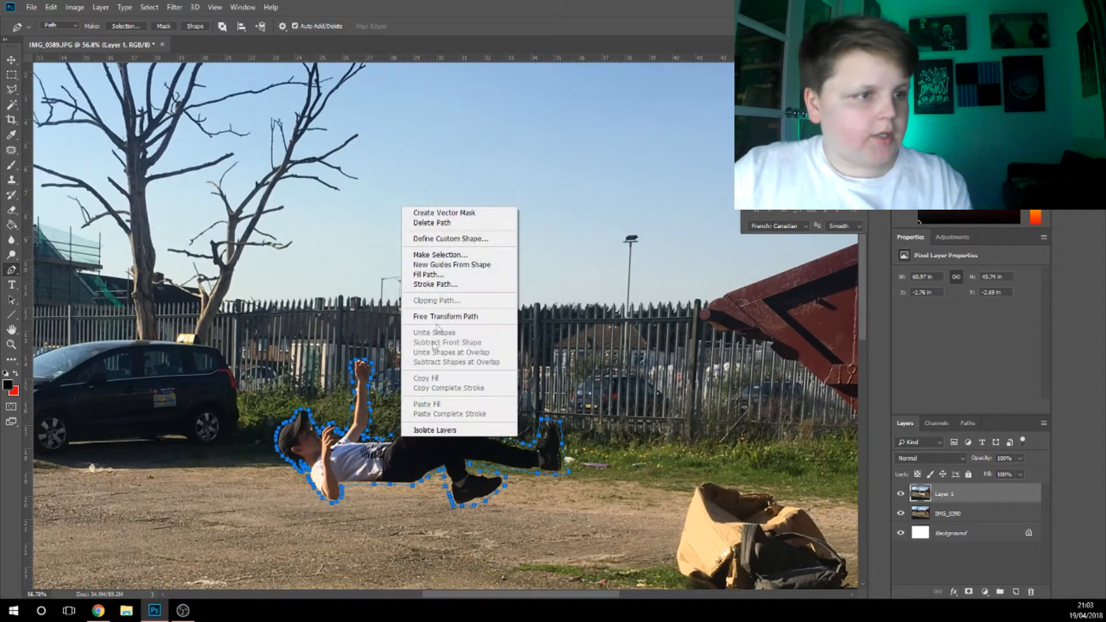
{"action": "left_click", "coordinate": [452, 258]}
{"action": "left_click", "coordinate": [361, 207]}
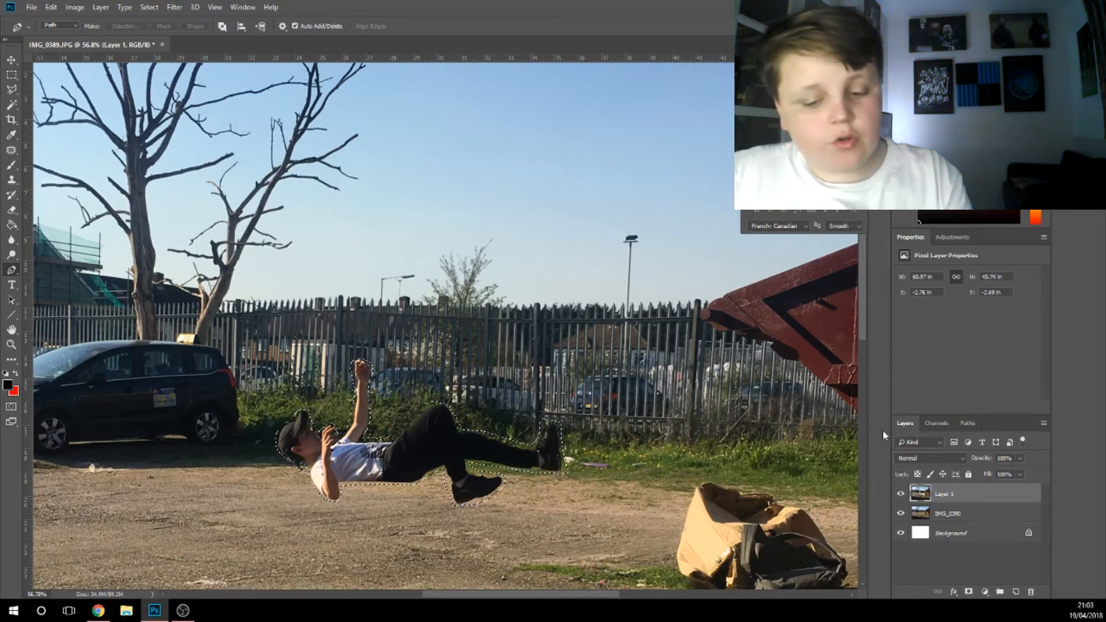
{"action": "key", "text": "ctrl+j"}
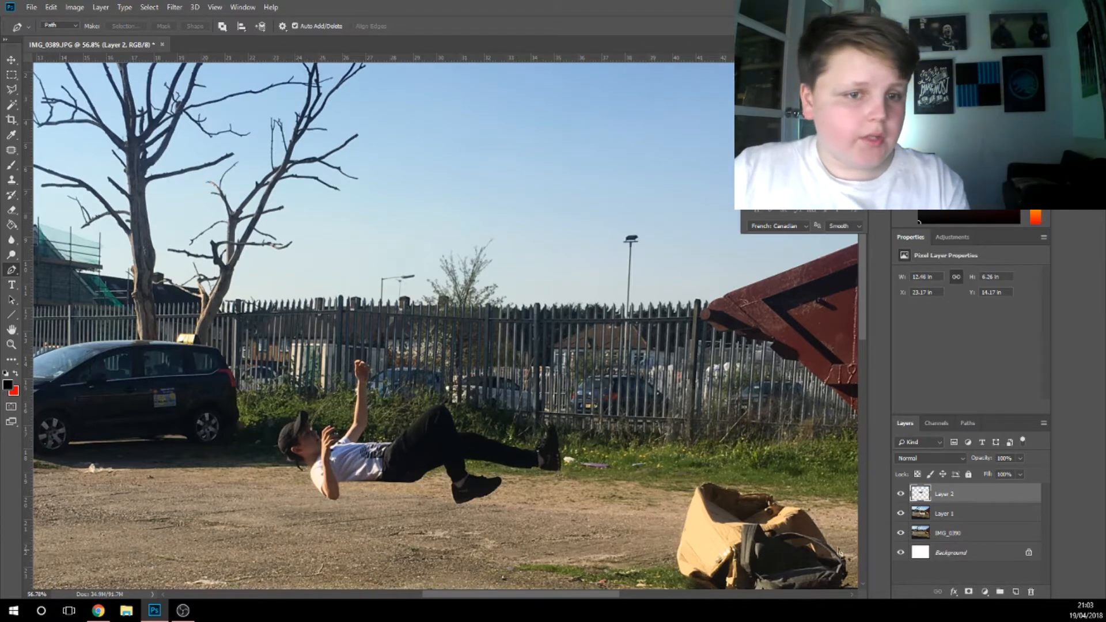
Check the cut-out on Layer 2 by temporarily hiding Layer 1 and IMG_0390
{"action": "left_click", "coordinate": [901, 514]}
{"action": "left_click", "coordinate": [902, 534]}
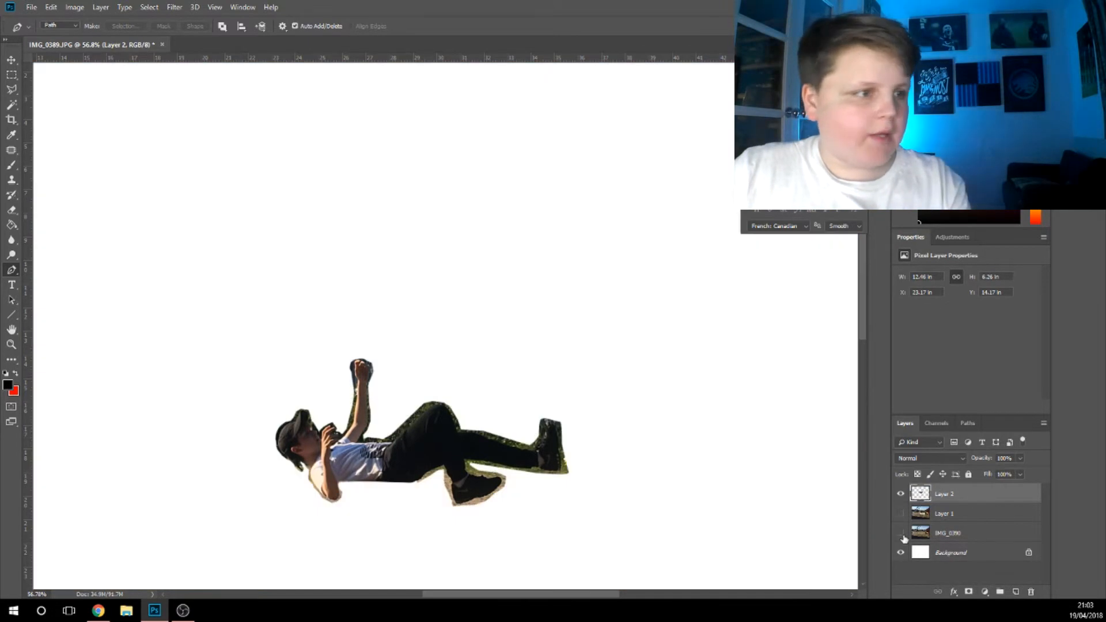
{"action": "left_click", "coordinate": [901, 533]}
{"action": "left_click", "coordinate": [902, 514]}
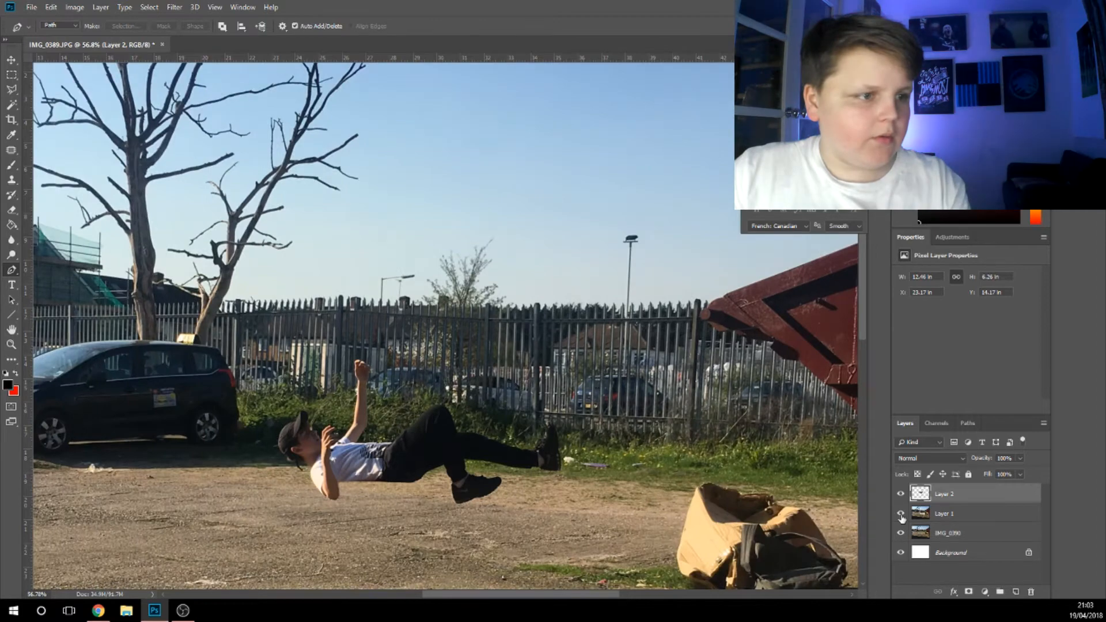
Move the Layer 2 copy of the person onto the ground below the original figure
{"action": "scroll", "coordinate": [444, 404], "scroll_direction": "down", "scroll_amount": 7}
{"action": "scroll", "coordinate": [392, 371], "scroll_direction": "up", "scroll_amount": 7}
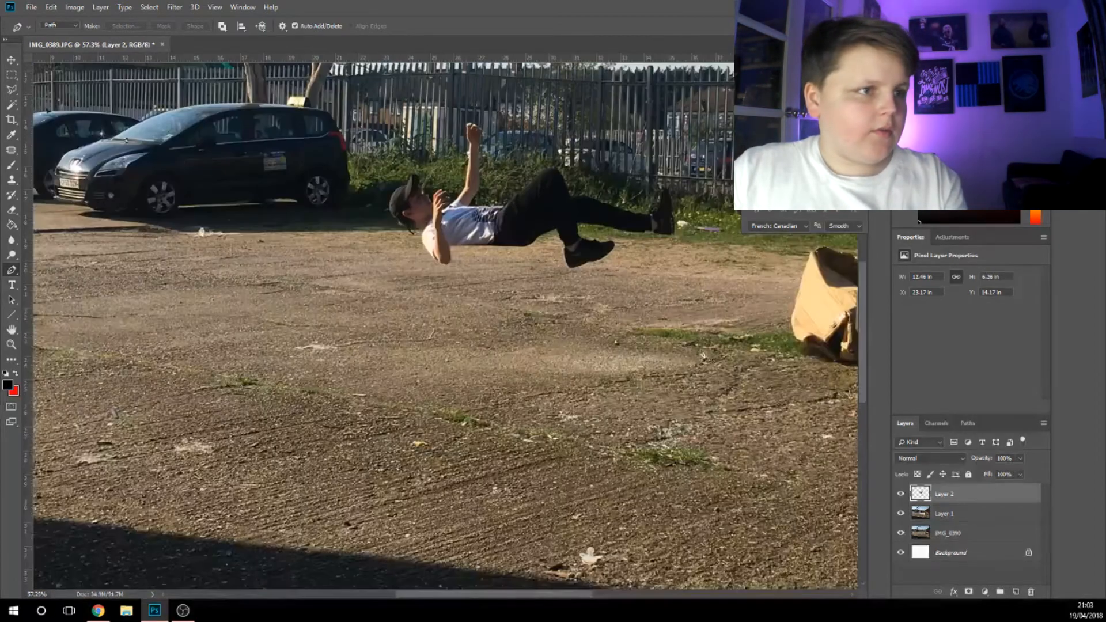
{"action": "key", "text": "ctrl+t"}
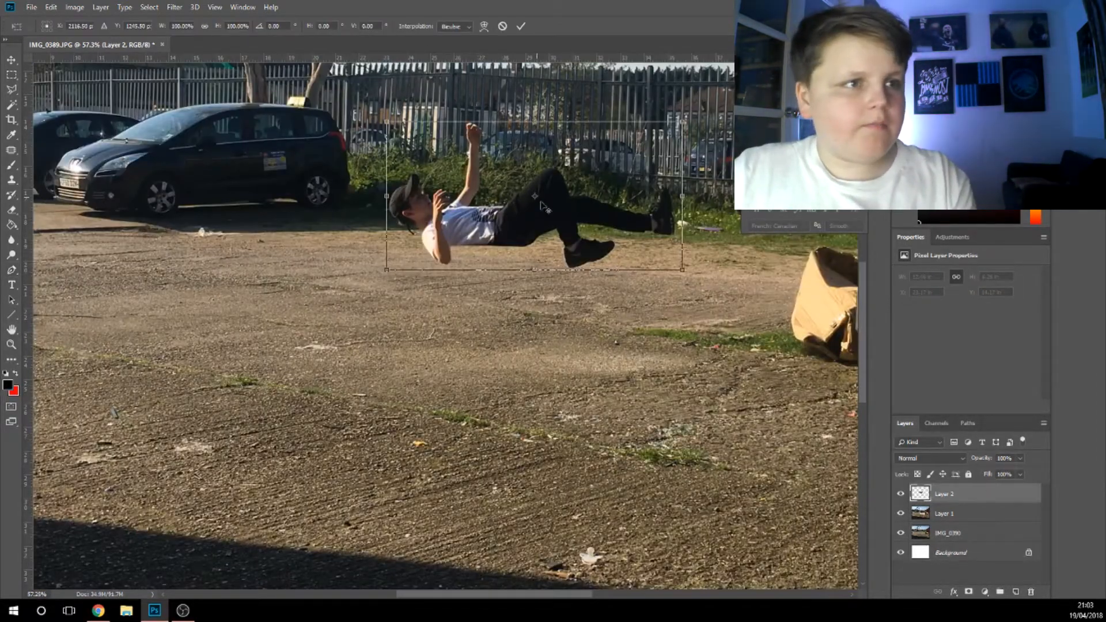
{"action": "left_click_drag", "start_coordinate": [540, 205], "coordinate": [595, 374]}
{"action": "key", "text": "Return"}
{"action": "key", "text": "p"}
Slant and flatten the Layer 2 figure with Free Transform to about 12.26 by 4.94 in, its raised arm leaning toward the cardboard box
{"action": "key", "text": "ctrl+t"}
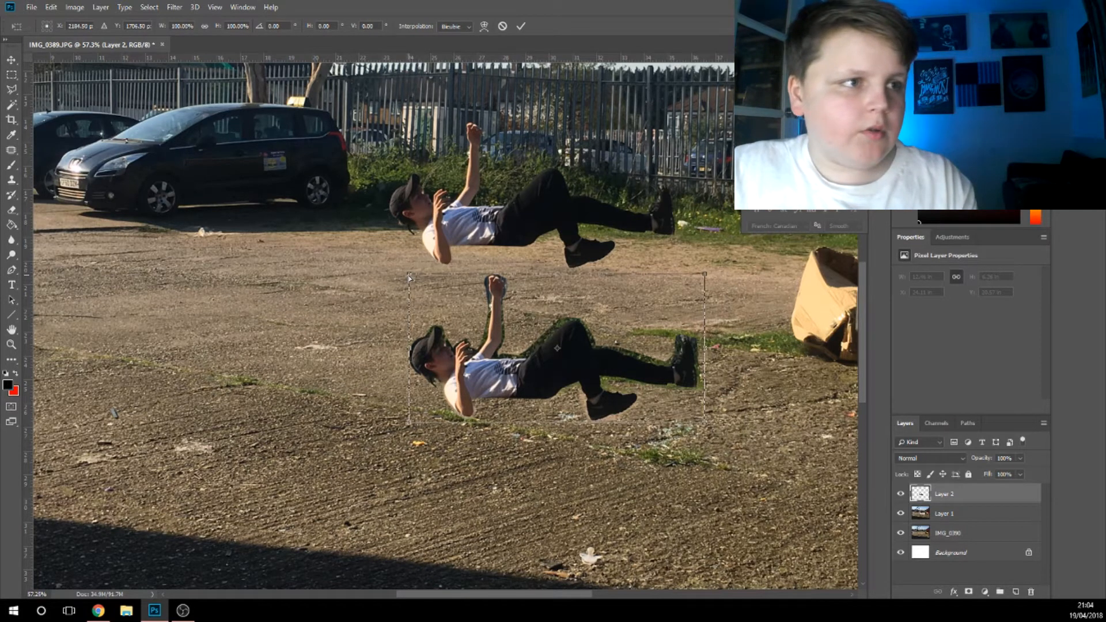
{"action": "left_click_drag", "start_coordinate": [405, 277], "coordinate": [457, 315]}
{"action": "left_click_drag", "start_coordinate": [705, 276], "coordinate": [752, 277]}
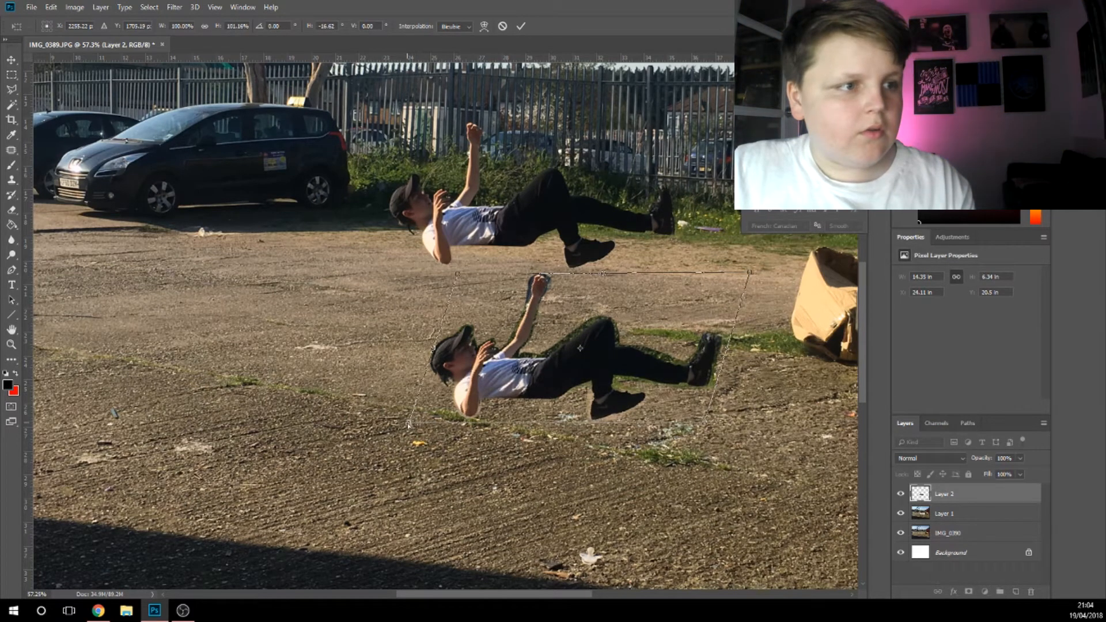
{"action": "left_click_drag", "start_coordinate": [416, 419], "coordinate": [402, 425]}
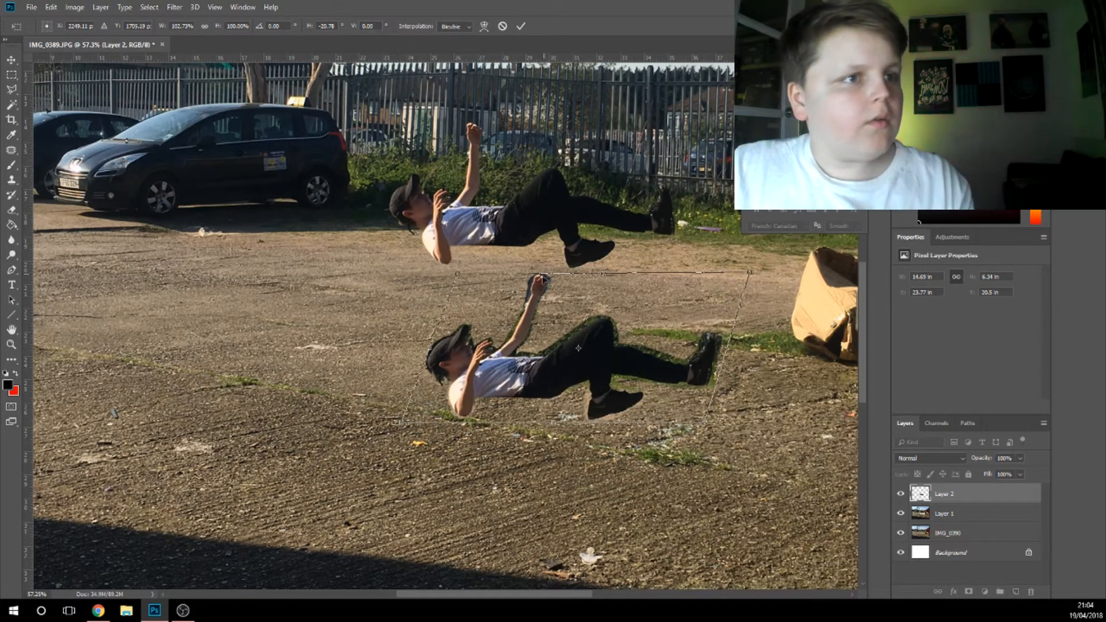
{"action": "left_click_drag", "start_coordinate": [458, 275], "coordinate": [487, 290]}
{"action": "left_click_drag", "start_coordinate": [750, 276], "coordinate": [755, 303]}
{"action": "left_click_drag", "start_coordinate": [599, 250], "coordinate": [588, 277]}
{"action": "mouse_move", "coordinate": [589, 354]}
{"action": "left_mouse_down"}
{"action": "mouse_move", "coordinate": [589, 327]}
{"action": "mouse_move", "coordinate": [586, 351]}
{"action": "left_mouse_up"}
{"action": "mouse_move", "coordinate": [653, 291]}
{"action": "left_mouse_down"}
{"action": "mouse_move", "coordinate": [655, 304]}
{"action": "mouse_move", "coordinate": [669, 278]}
{"action": "left_mouse_up"}
{"action": "left_click_drag", "start_coordinate": [642, 340], "coordinate": [628, 346]}
{"action": "key", "text": "Return"}
{"action": "key", "text": "p"}
{"action": "scroll", "coordinate": [645, 337], "scroll_direction": "down", "scroll_amount": 5}
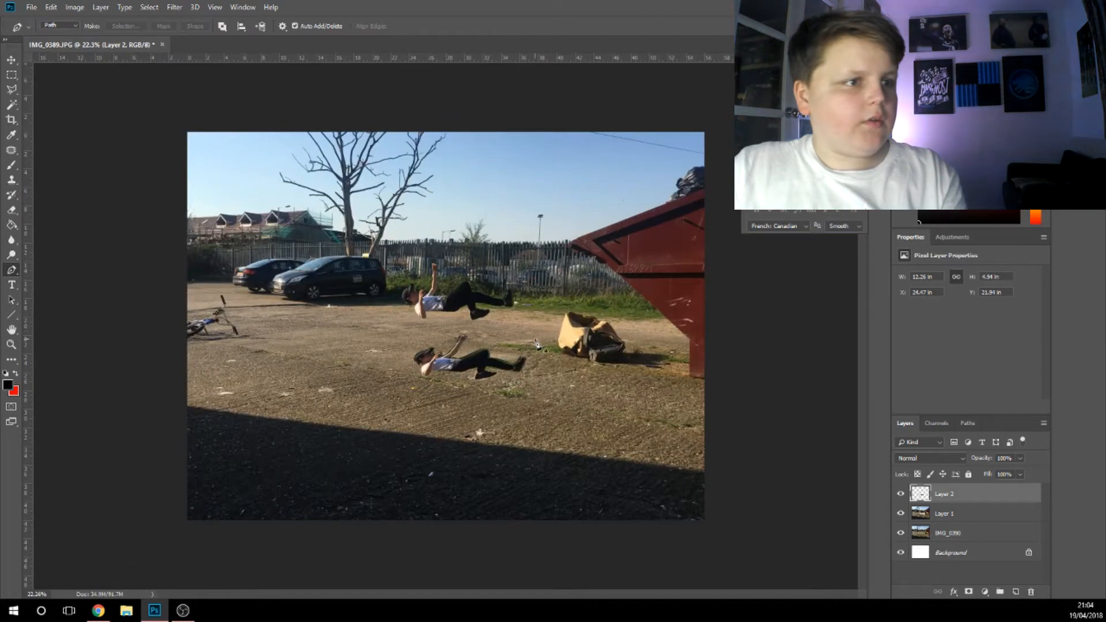
{"action": "key", "text": "ctrl+t"}
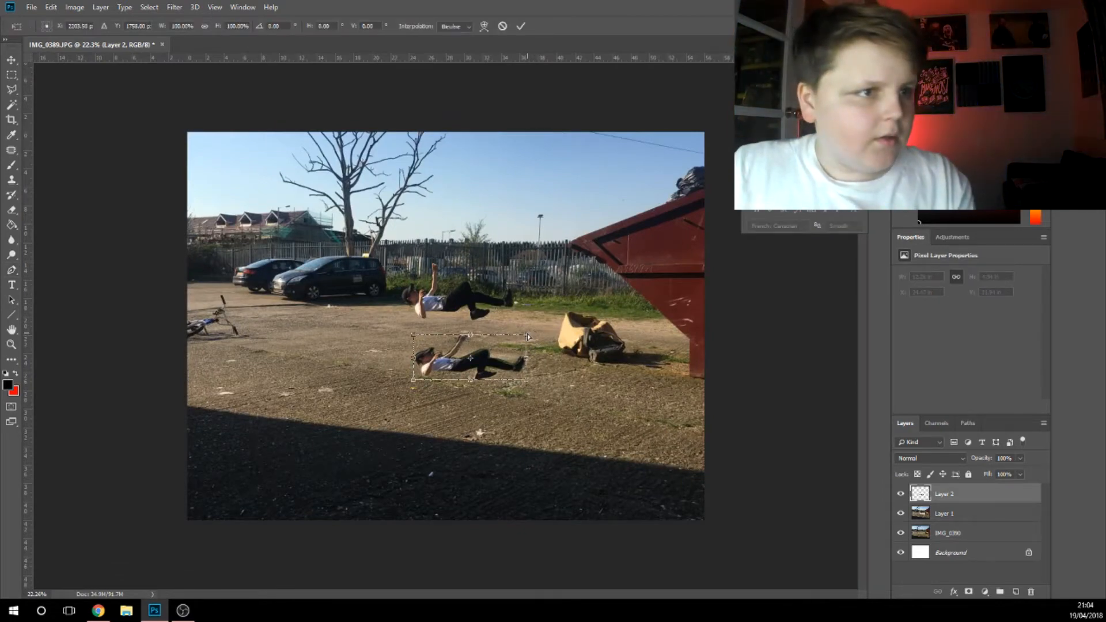
{"action": "left_click_drag", "start_coordinate": [526, 338], "coordinate": [527, 337]}
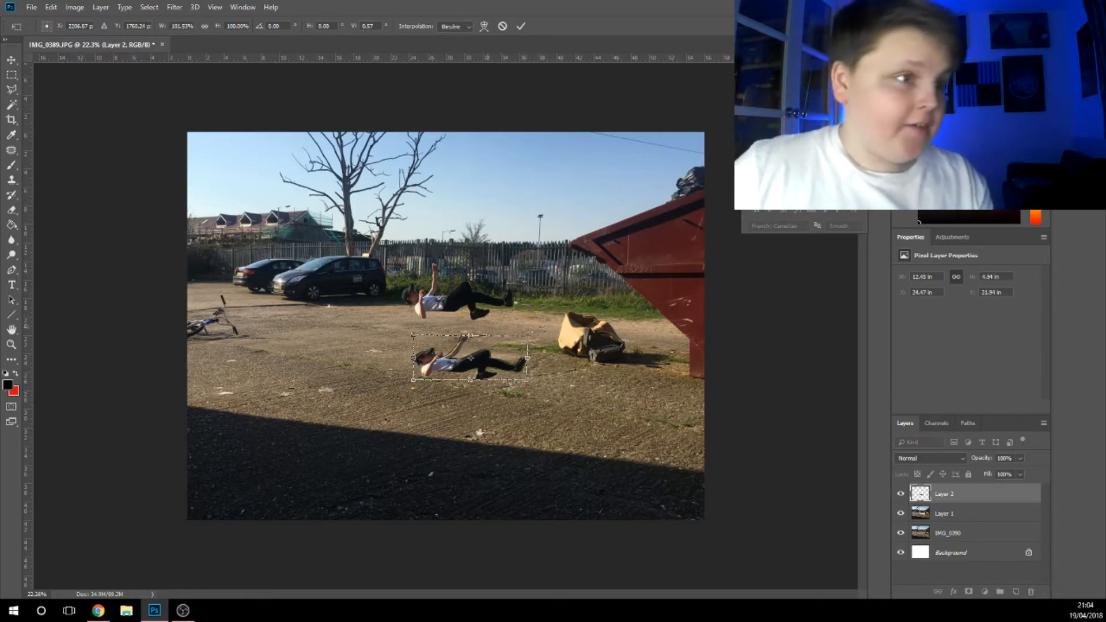
{"action": "key", "text": "Return"}
{"action": "key", "text": "p"}
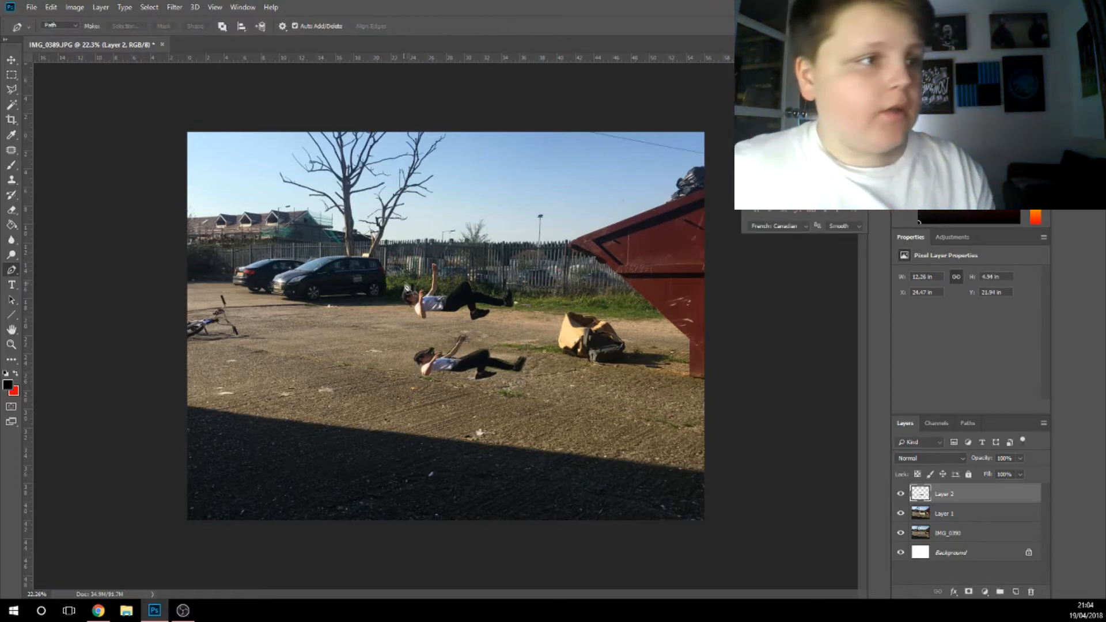
{"action": "key", "text": "ctrl+t"}
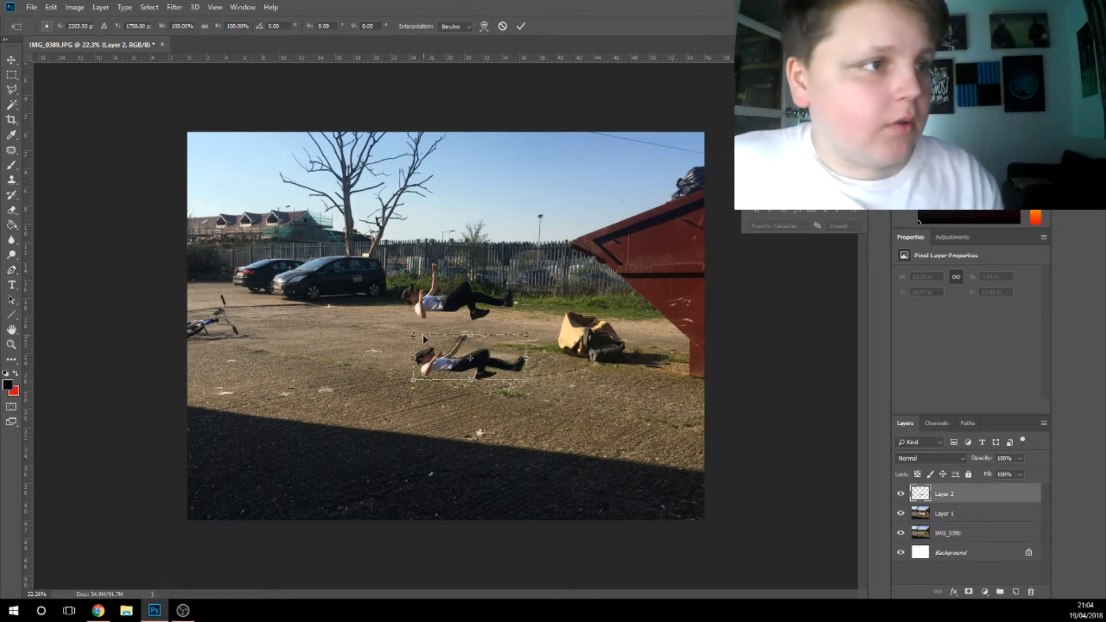
{"action": "left_click_drag", "start_coordinate": [415, 340], "coordinate": [500, 341]}
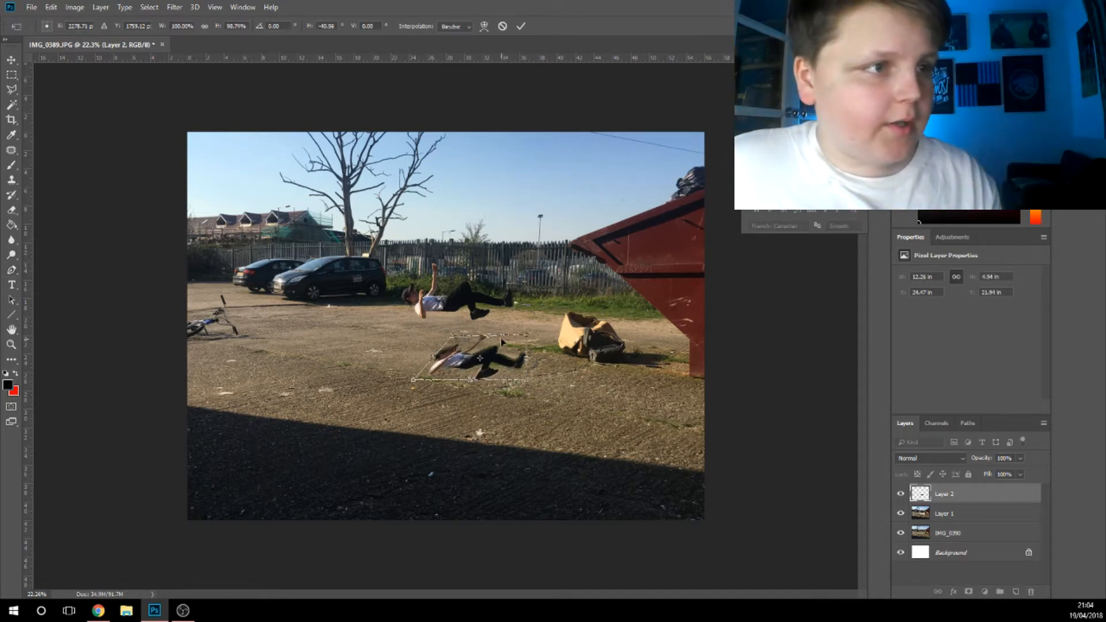
{"action": "key", "text": "Return"}
{"action": "key", "text": "p"}
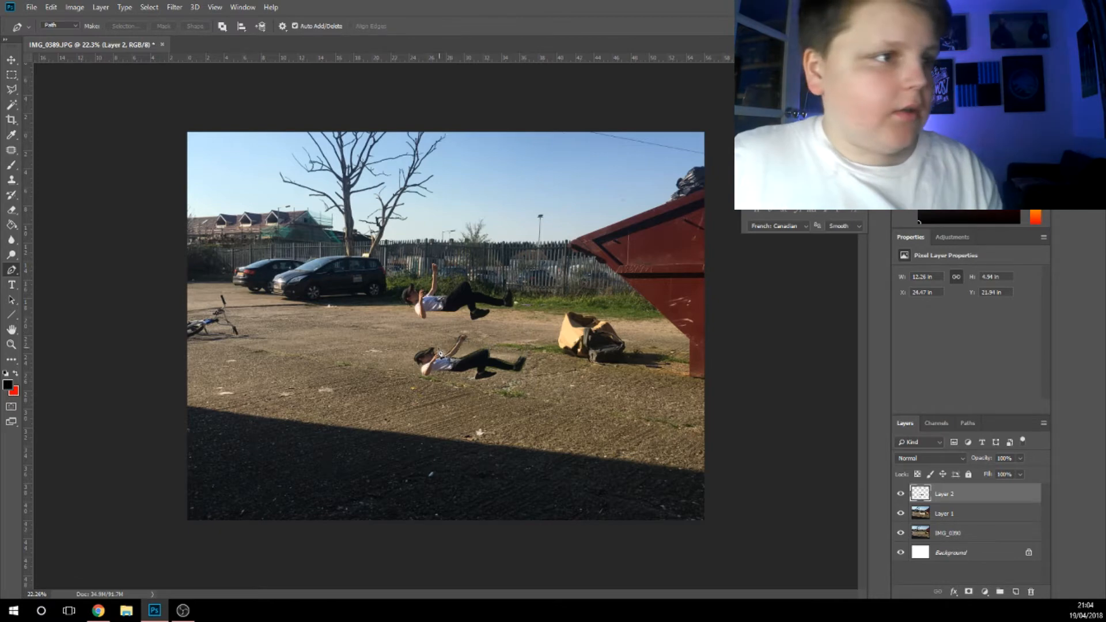
Skew the top edge of the Layer 2 figure further toward the cardboard box, widening it to about 12.38 in
{"action": "key", "text": "ctrl+t"}
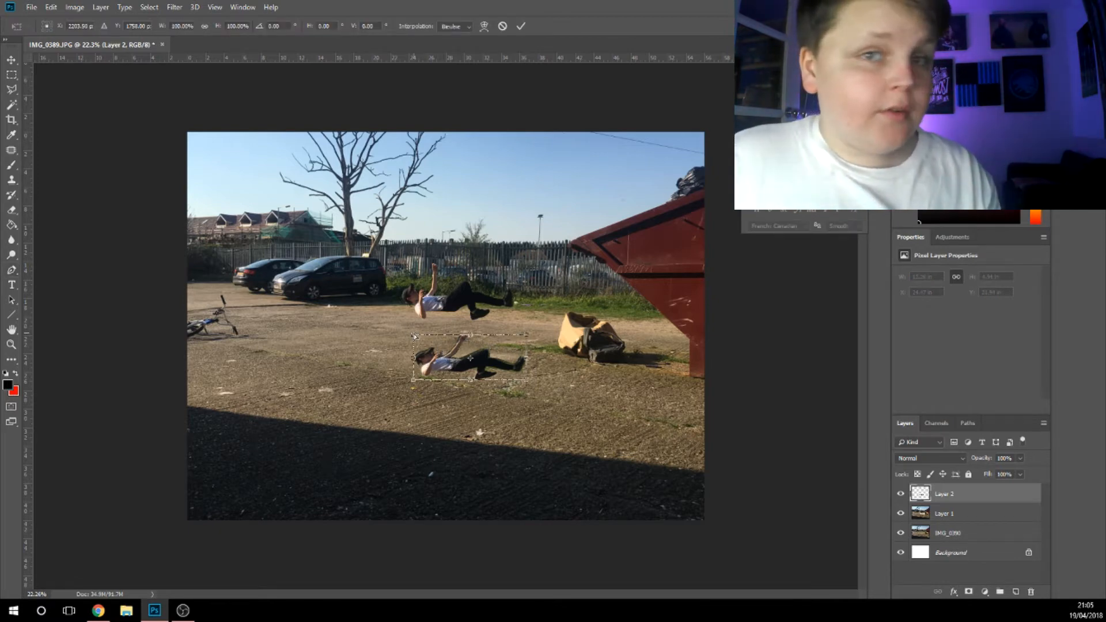
{"action": "left_click_drag", "start_coordinate": [416, 334], "coordinate": [437, 337]}
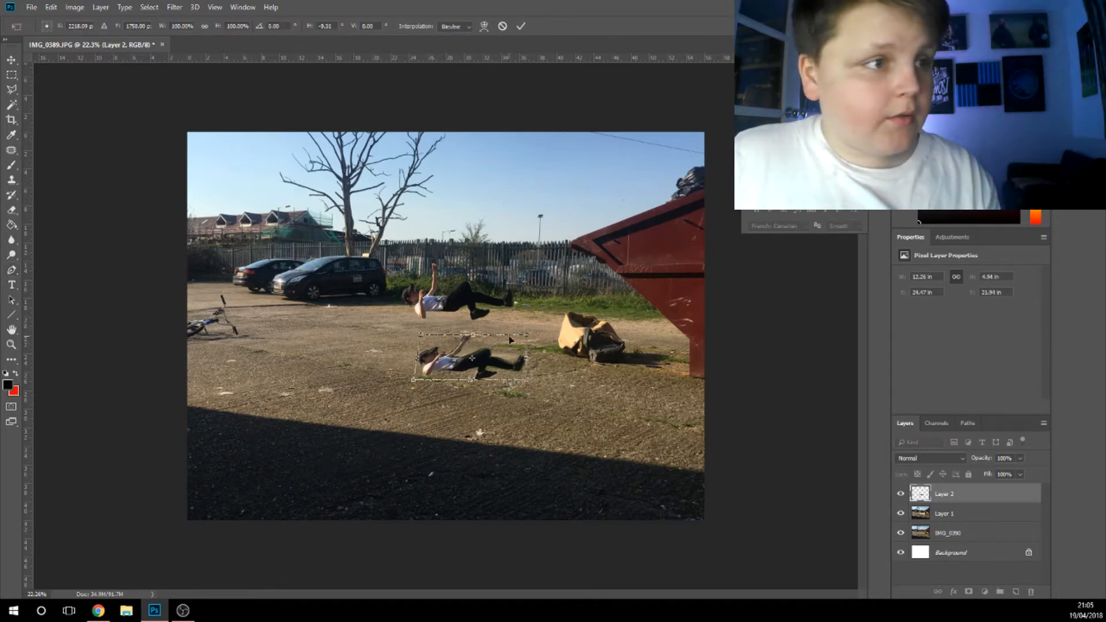
{"action": "left_click_drag", "start_coordinate": [526, 340], "coordinate": [536, 340]}
{"action": "key", "text": "Return"}
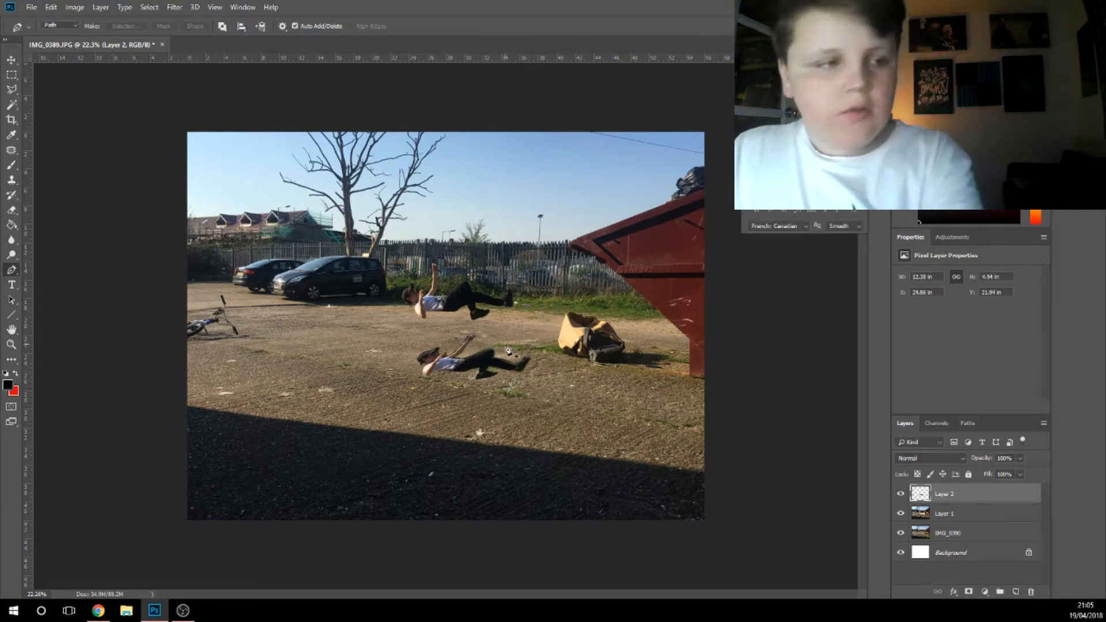
{"action": "scroll", "coordinate": [522, 354], "scroll_direction": "down", "scroll_amount": 3}
{"action": "scroll", "coordinate": [522, 353], "scroll_direction": "up", "scroll_amount": 3}
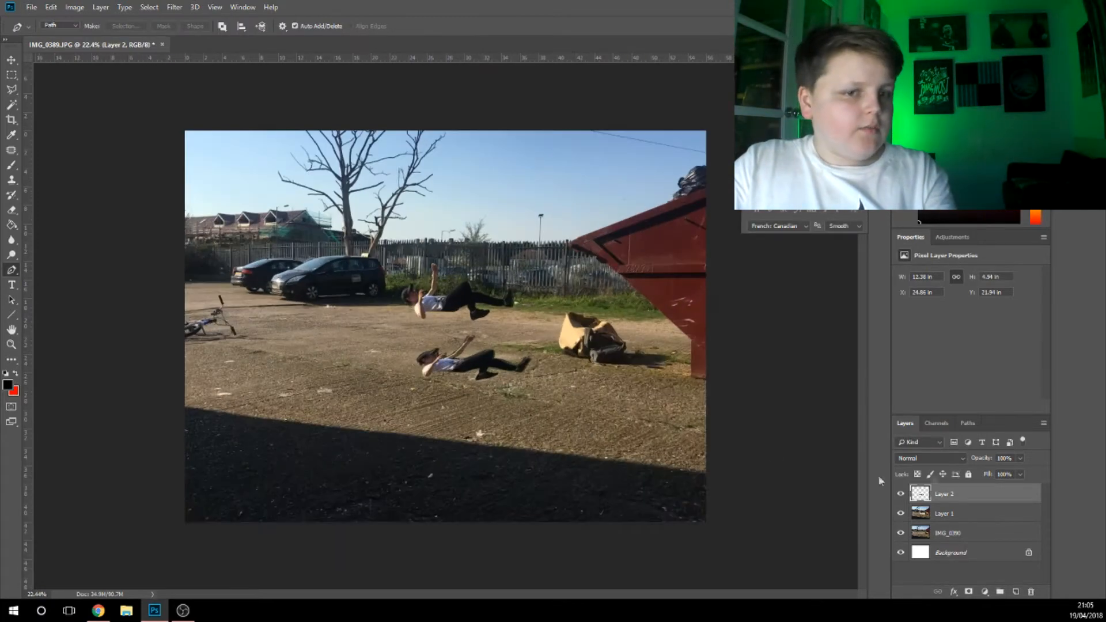
Add a Color Overlay layer style to Layer 2 using the black color 000000
{"action": "right_click", "coordinate": [952, 499]}
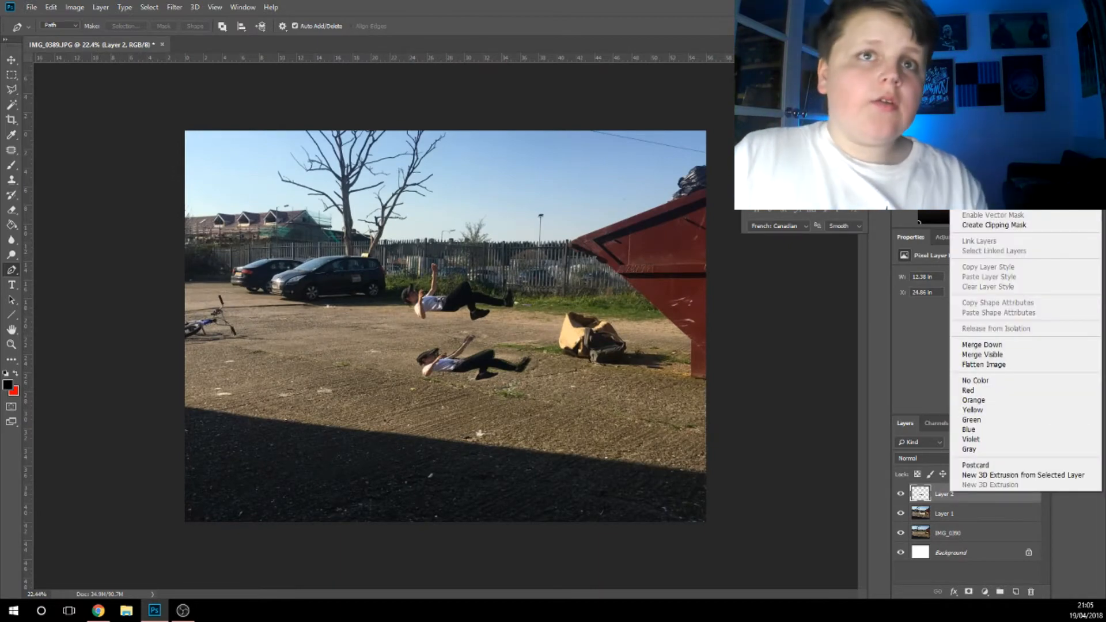
{"action": "key", "text": "Escape"}
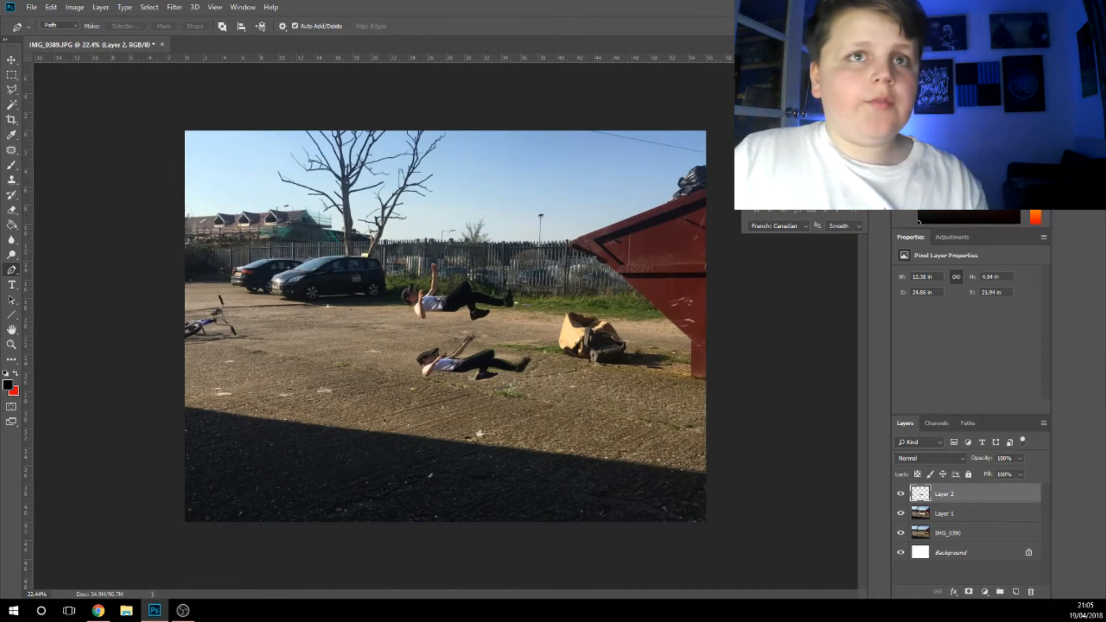
{"action": "key", "text": "space"}
{"action": "left_click_drag", "start_coordinate": [1105, 219], "coordinate": [315, 193]}
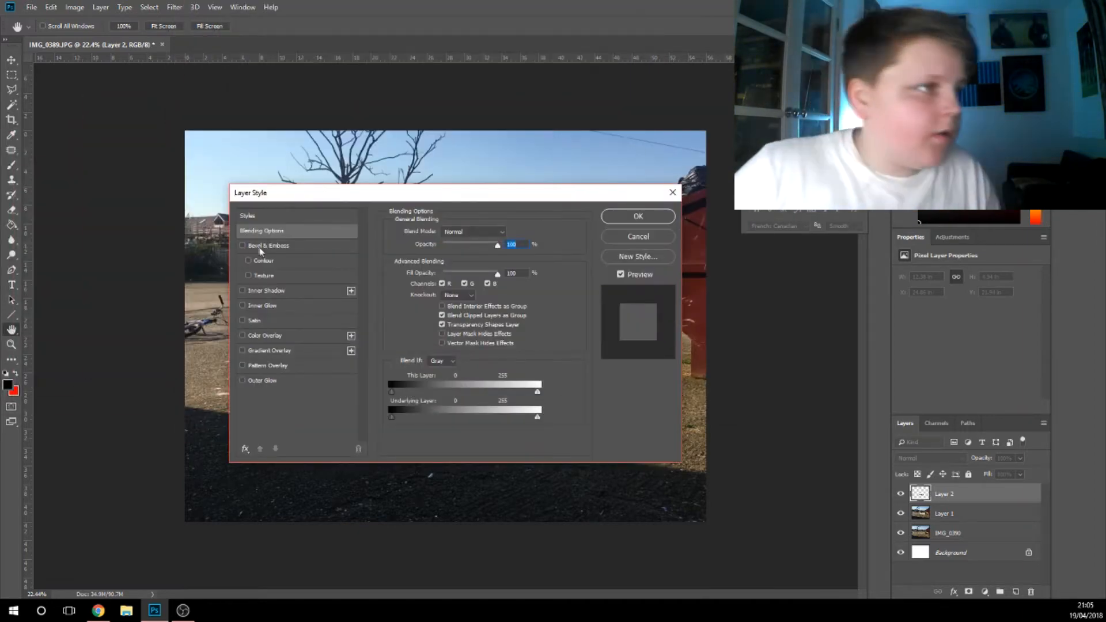
{"action": "left_click", "coordinate": [251, 338]}
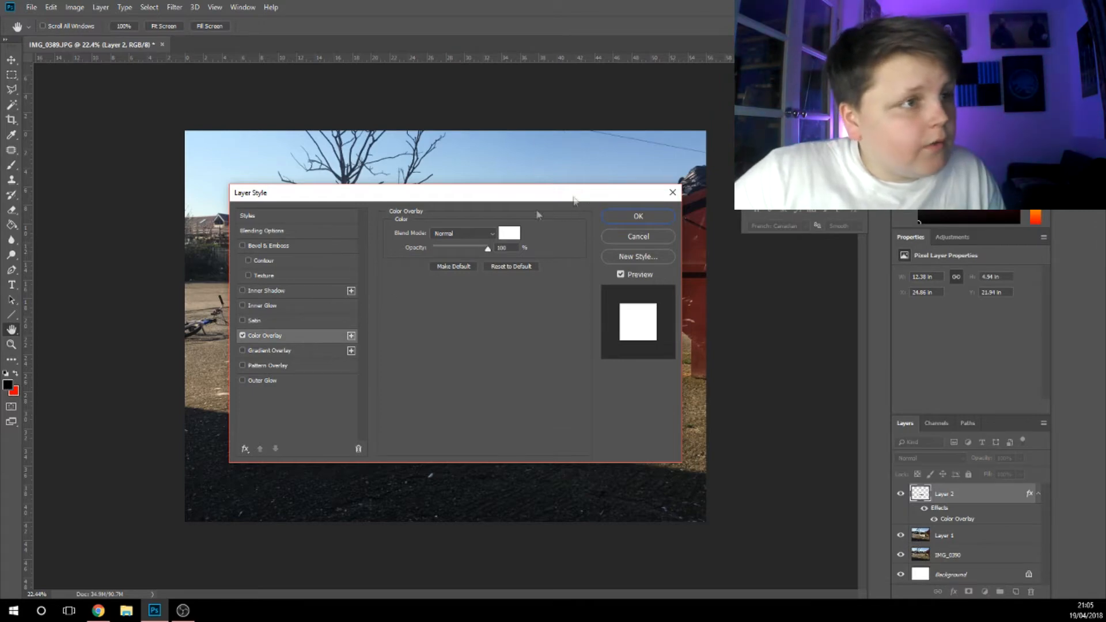
{"action": "left_click", "coordinate": [509, 232]}
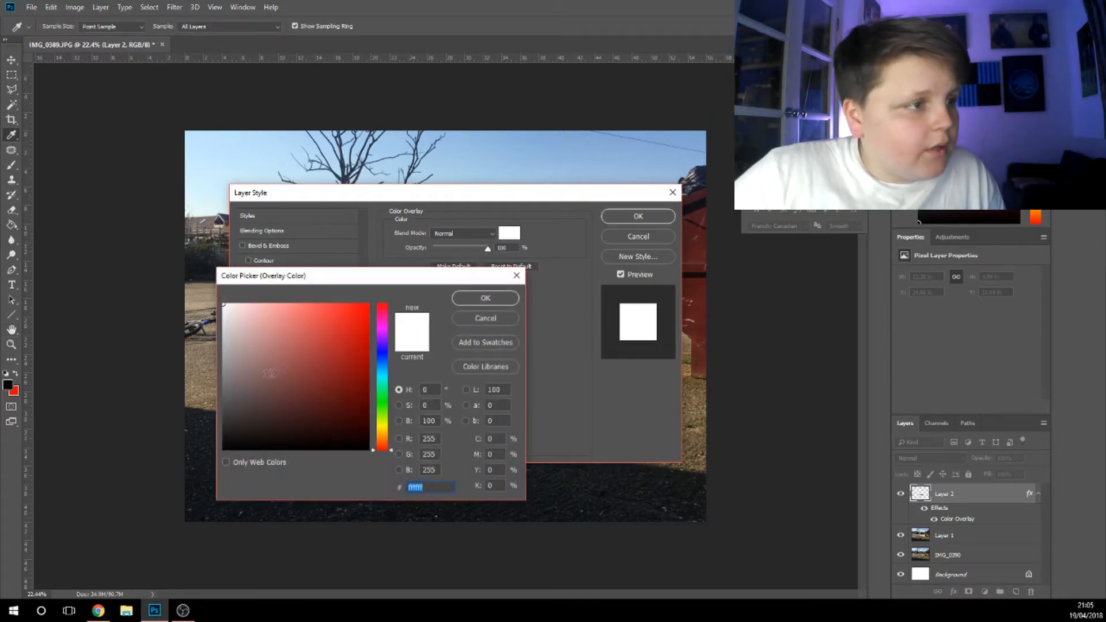
{"action": "type", "text": "000000"}
{"action": "left_click", "coordinate": [486, 298]}
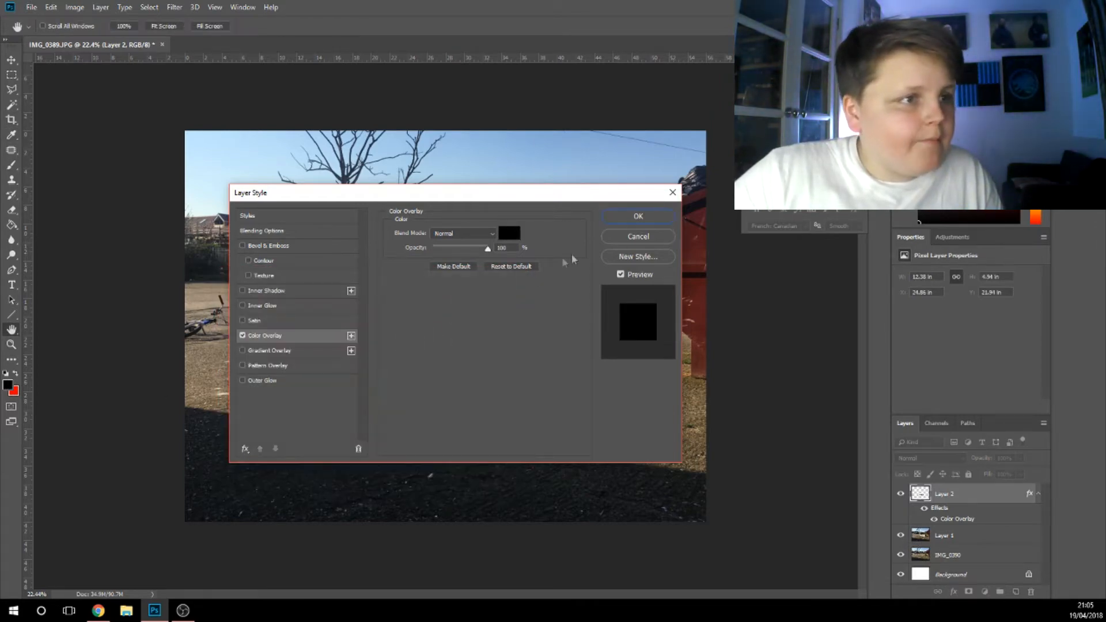
{"action": "left_click", "coordinate": [633, 221]}
{"action": "key", "text": "p"}
Set up the Eraser with a soft round brush at reduced hardness and a size of about 29 px
{"action": "scroll", "coordinate": [518, 322], "scroll_direction": "up", "scroll_amount": 4}
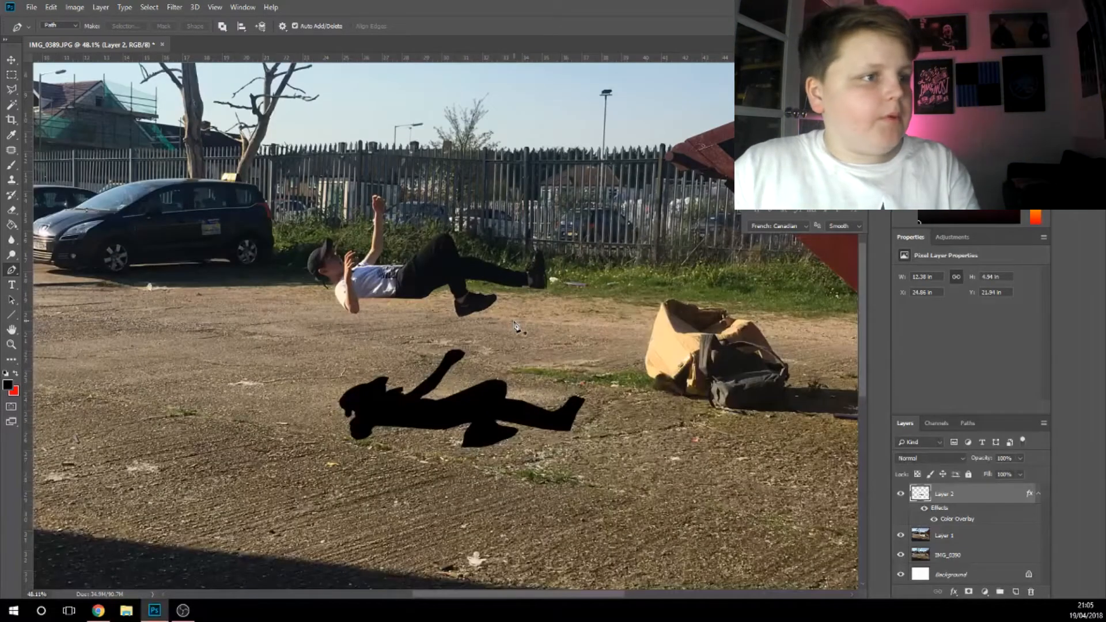
{"action": "scroll", "coordinate": [517, 327], "scroll_direction": "up", "scroll_amount": 5}
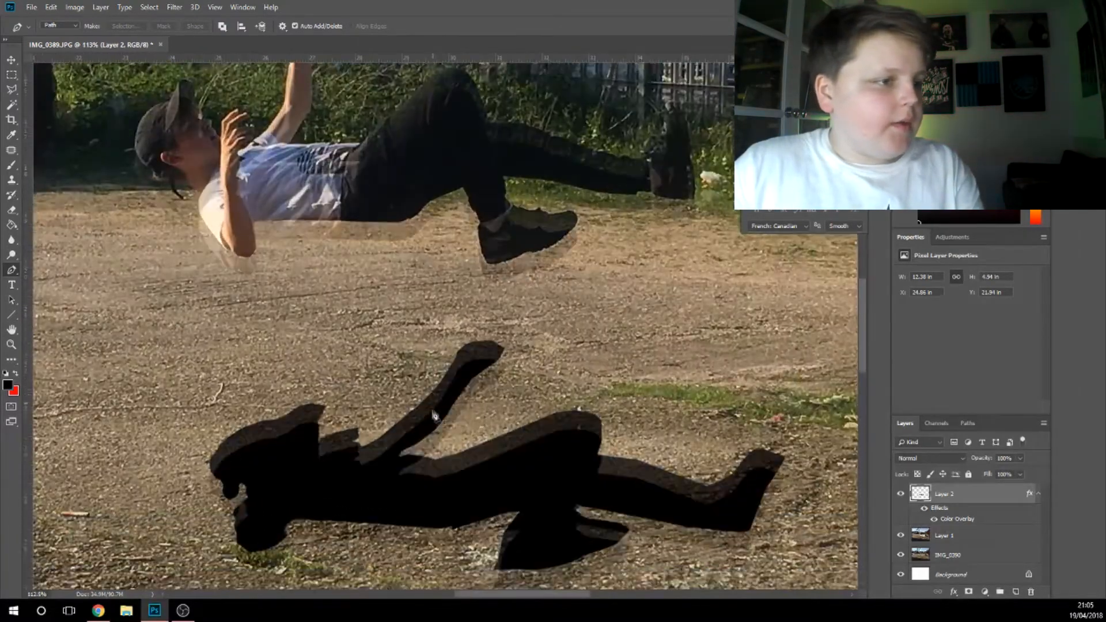
{"action": "scroll", "coordinate": [436, 416], "scroll_direction": "down", "scroll_amount": 3}
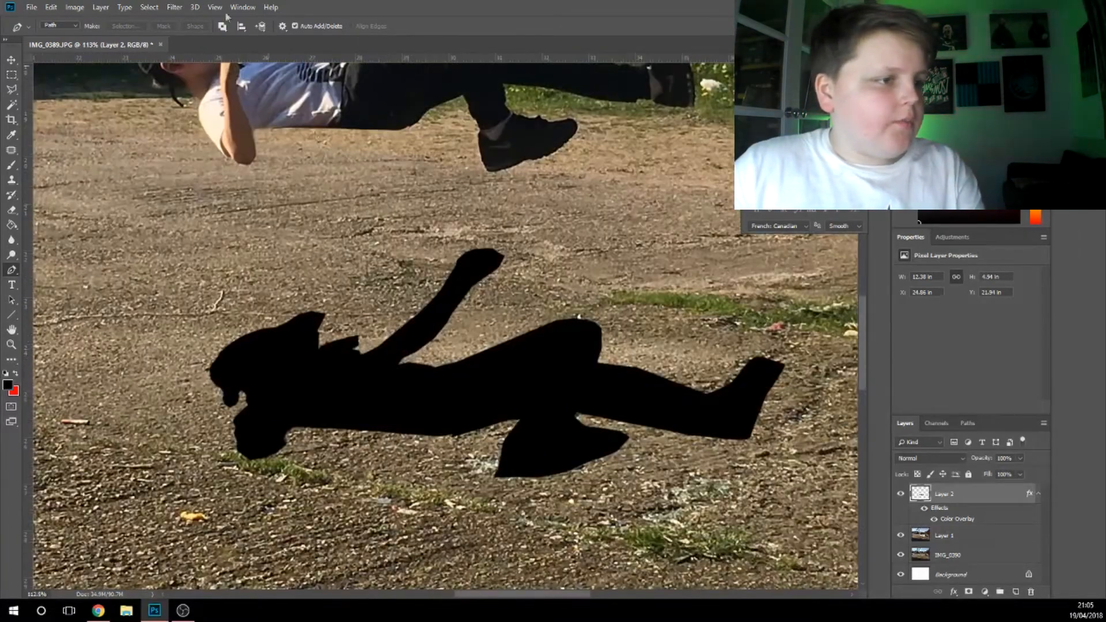
{"action": "left_click", "coordinate": [15, 206]}
{"action": "left_click", "coordinate": [59, 28]}
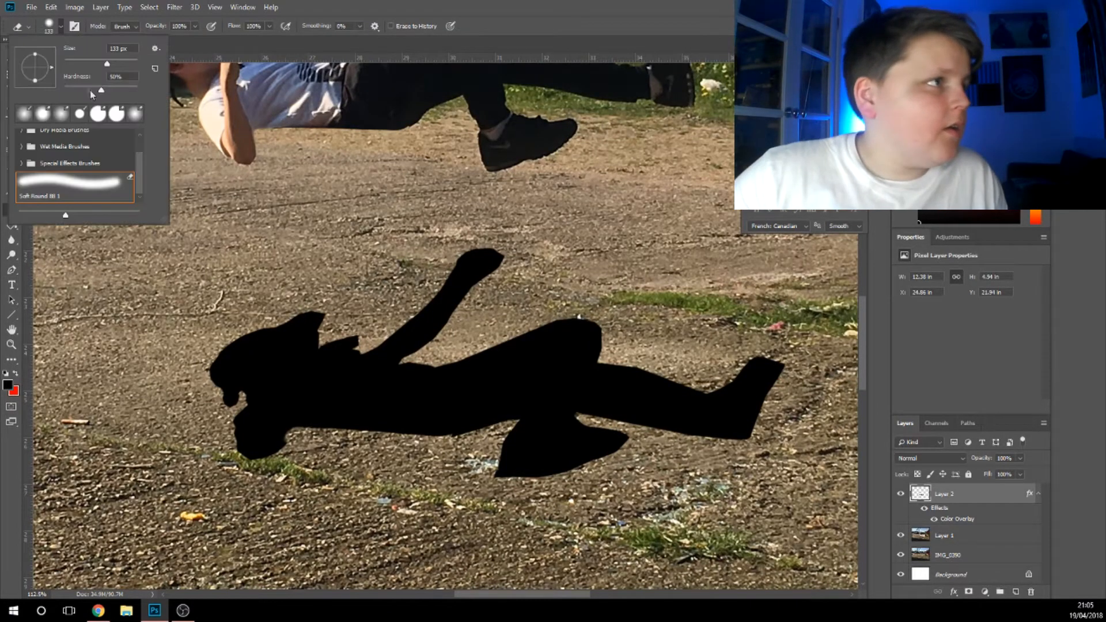
{"action": "left_click", "coordinate": [63, 85]}
{"action": "left_click", "coordinate": [78, 64]}
{"action": "left_click_drag", "start_coordinate": [78, 66], "coordinate": [76, 66]}
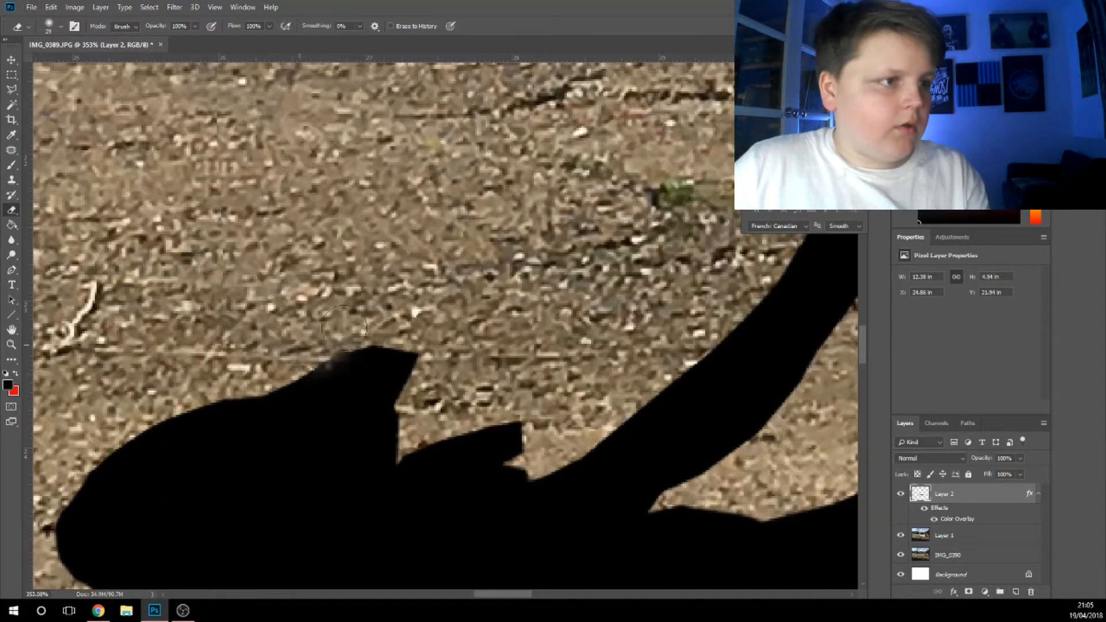
Soften the black silhouette's edges by erasing along the hat, face, elbow and underside of the torso
{"action": "left_click_drag", "start_coordinate": [299, 352], "coordinate": [252, 375]}
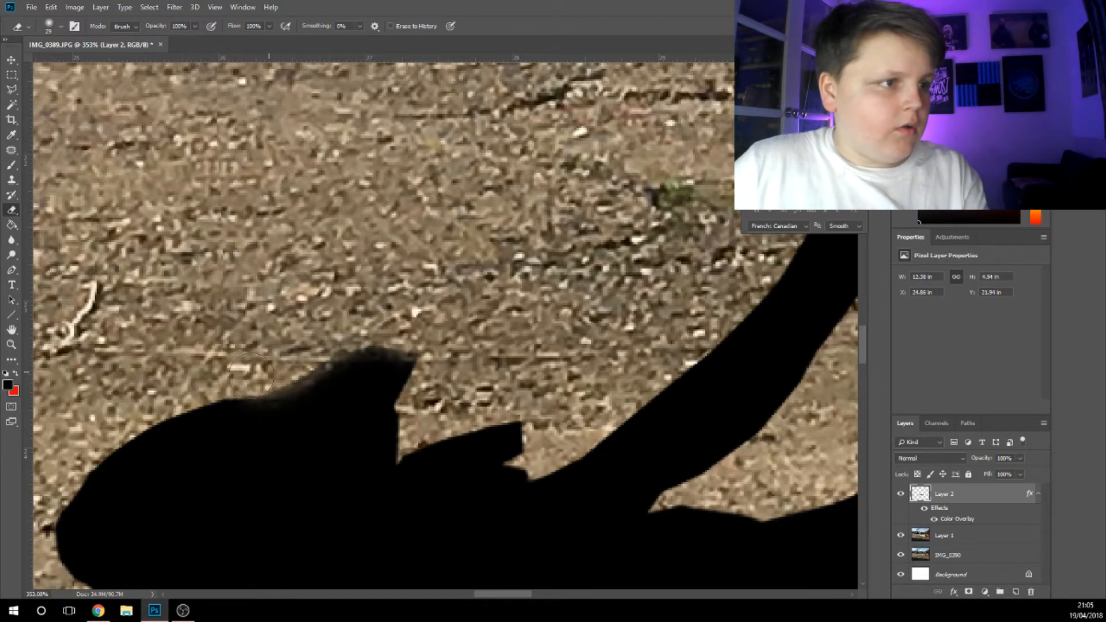
{"action": "mouse_move", "coordinate": [148, 395]}
{"action": "left_mouse_down"}
{"action": "mouse_move", "coordinate": [203, 384]}
{"action": "mouse_move", "coordinate": [112, 427]}
{"action": "mouse_move", "coordinate": [30, 517]}
{"action": "left_mouse_up"}
{"action": "scroll", "coordinate": [63, 479], "scroll_direction": "down", "scroll_amount": 5}
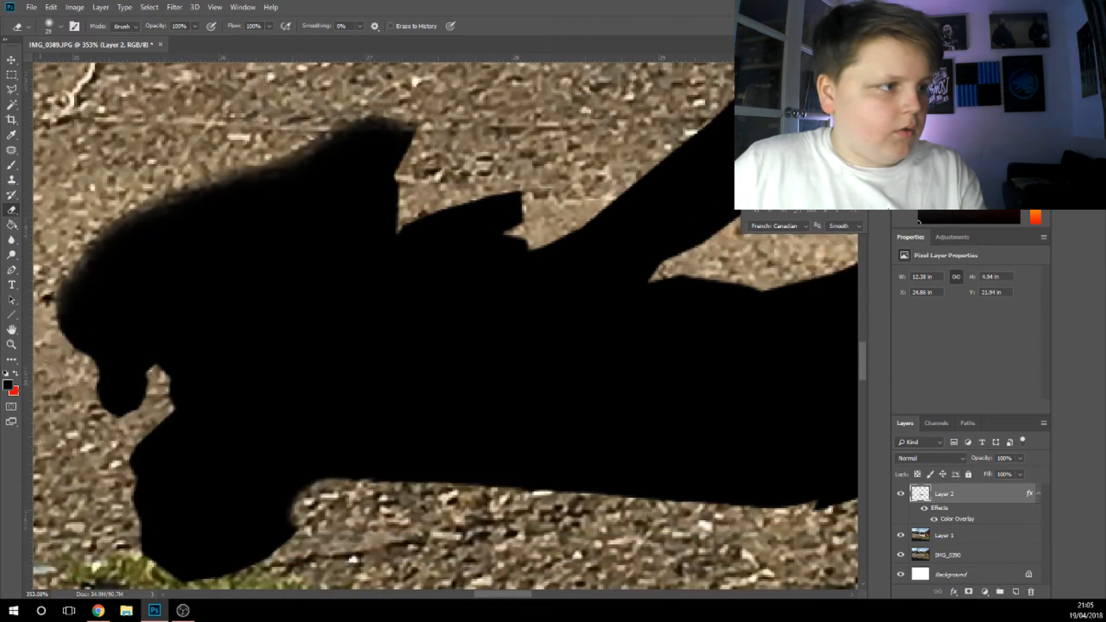
{"action": "mouse_move", "coordinate": [43, 334]}
{"action": "left_mouse_down"}
{"action": "mouse_move", "coordinate": [55, 357]}
{"action": "mouse_move", "coordinate": [132, 389]}
{"action": "mouse_move", "coordinate": [147, 415]}
{"action": "left_mouse_up"}
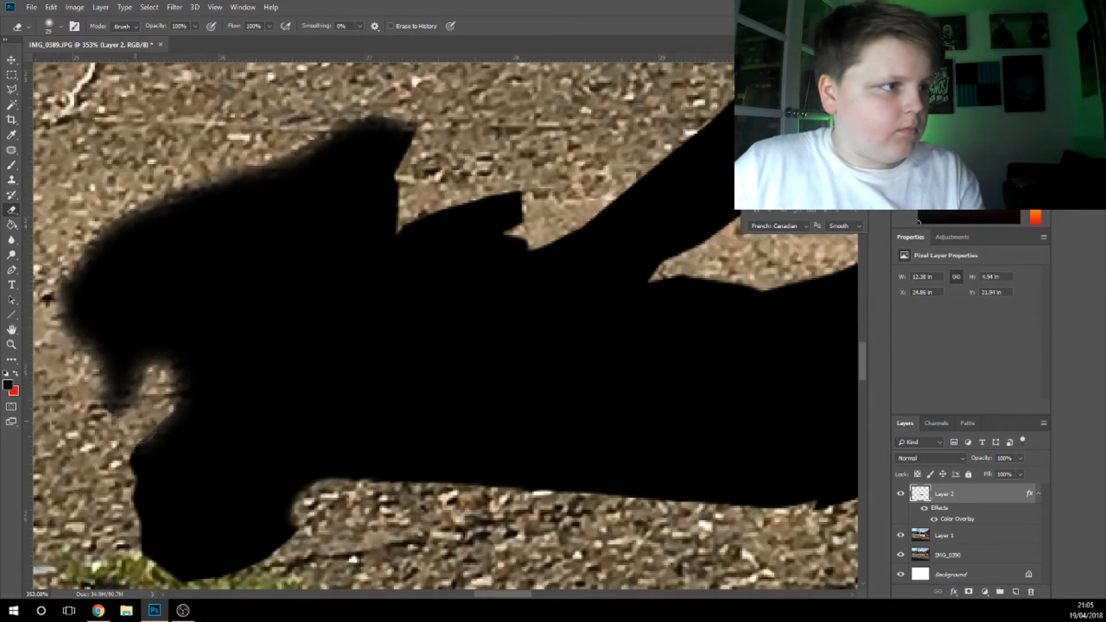
{"action": "mouse_move", "coordinate": [126, 455]}
{"action": "left_mouse_down"}
{"action": "mouse_move", "coordinate": [173, 580]}
{"action": "mouse_move", "coordinate": [398, 476]}
{"action": "mouse_move", "coordinate": [495, 493]}
{"action": "left_mouse_up"}
{"action": "scroll", "coordinate": [498, 494], "scroll_direction": "down", "scroll_amount": 10}
{"action": "scroll", "coordinate": [499, 496], "scroll_direction": "up", "scroll_amount": 7}
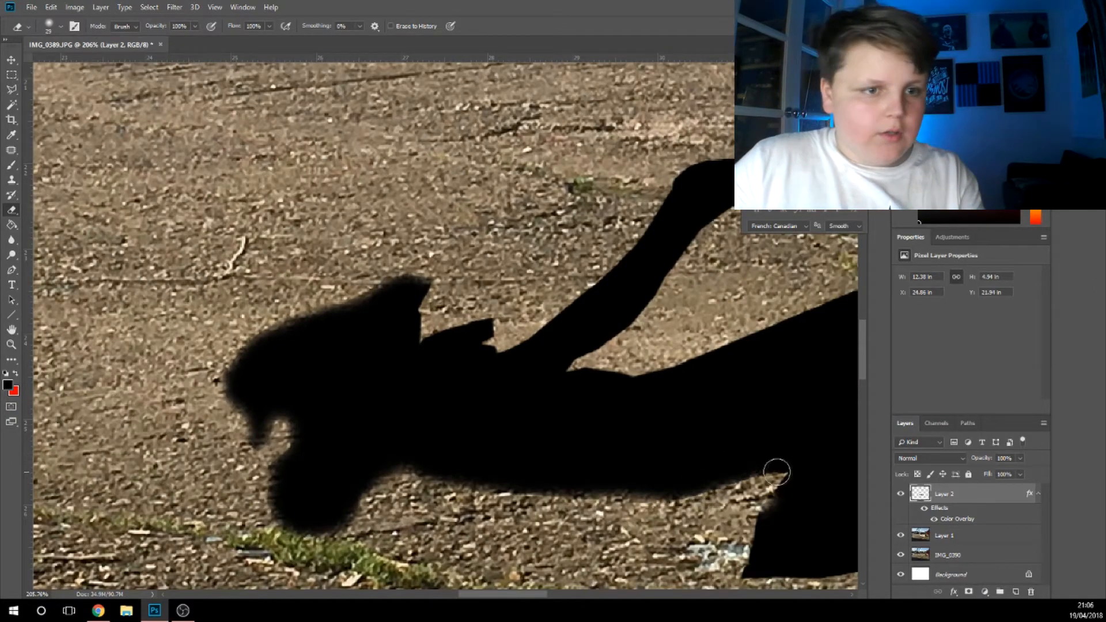
Soften the silhouette's lower foot and the underside and shoe of the outstretched leg with the Eraser
{"action": "scroll", "coordinate": [744, 470], "scroll_direction": "down", "scroll_amount": 8}
{"action": "scroll", "coordinate": [744, 470], "scroll_direction": "up", "scroll_amount": 6}
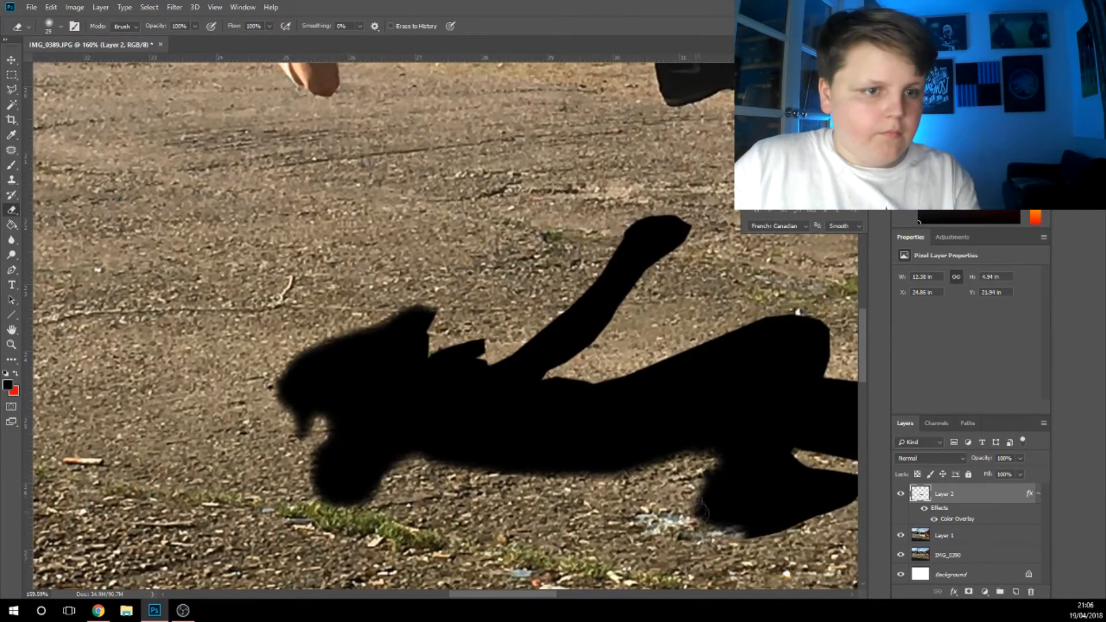
{"action": "scroll", "coordinate": [561, 441], "scroll_direction": "up", "scroll_amount": 3}
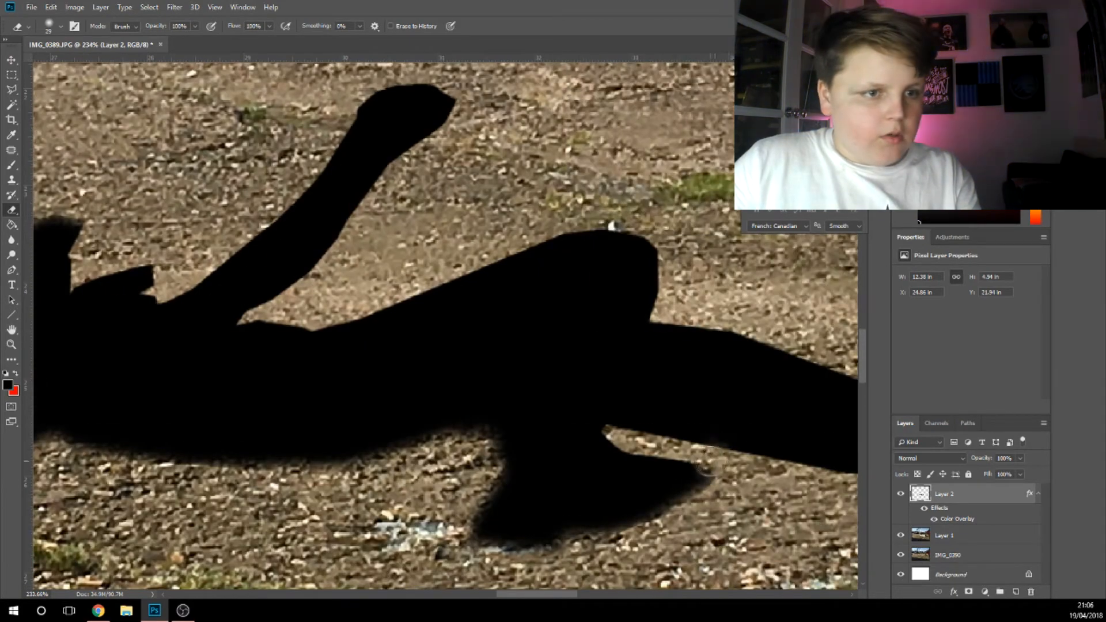
{"action": "scroll", "coordinate": [561, 441], "scroll_direction": "up", "scroll_amount": 1}
{"action": "mouse_move", "coordinate": [560, 441]}
{"action": "left_mouse_down"}
{"action": "mouse_move", "coordinate": [801, 464]}
{"action": "mouse_move", "coordinate": [838, 346]}
{"action": "left_mouse_up"}
{"action": "left_click_drag", "start_coordinate": [565, 594], "coordinate": [592, 594]}
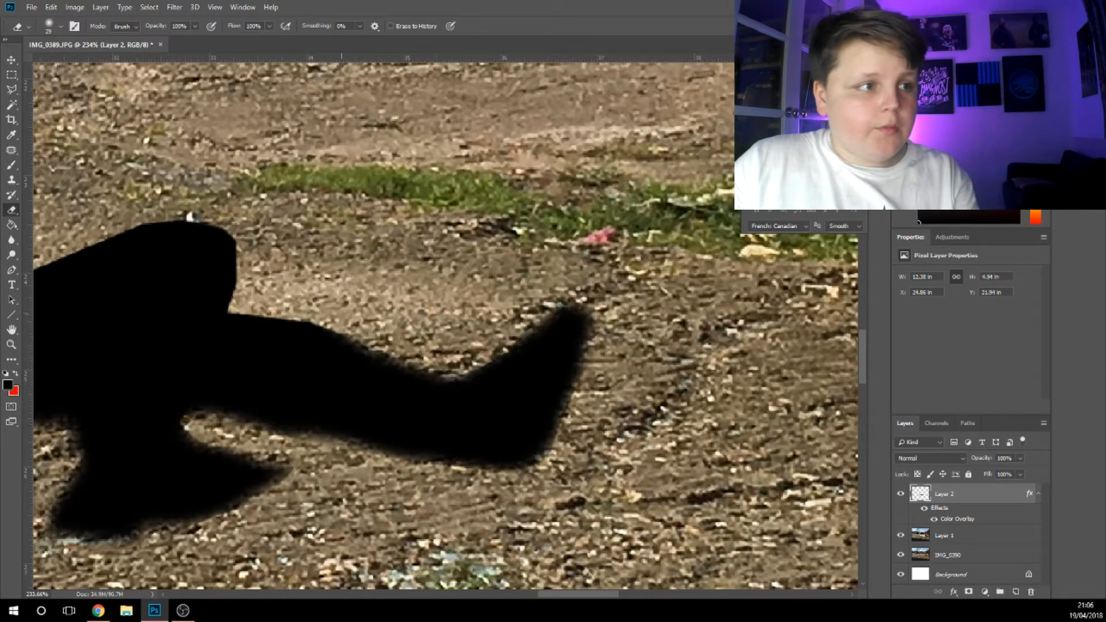
Erase softly along the upper edge of the outstretched leg, the raised knee and the thigh of the silhouette
{"action": "key", "text": "ctrl+z"}
{"action": "mouse_move", "coordinate": [611, 316]}
{"action": "left_mouse_down"}
{"action": "mouse_move", "coordinate": [542, 312]}
{"action": "mouse_move", "coordinate": [438, 372]}
{"action": "mouse_move", "coordinate": [283, 308]}
{"action": "mouse_move", "coordinate": [247, 283]}
{"action": "mouse_move", "coordinate": [247, 259]}
{"action": "left_mouse_up"}
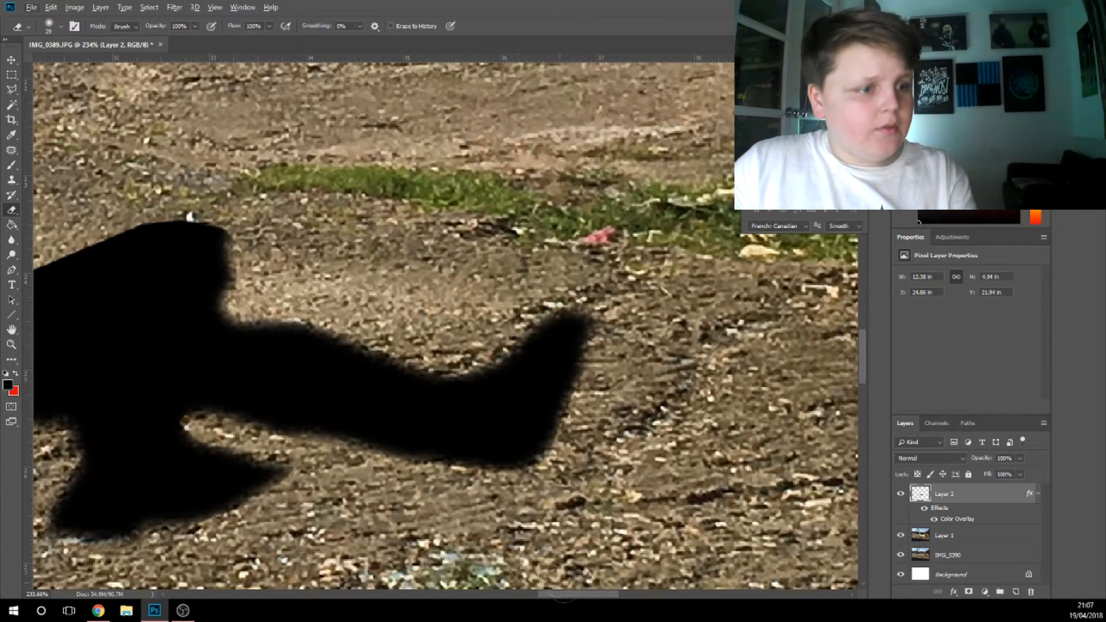
{"action": "scroll", "coordinate": [248, 260], "scroll_direction": "left", "scroll_amount": 4}
{"action": "mouse_move", "coordinate": [605, 247]}
{"action": "left_mouse_down"}
{"action": "mouse_move", "coordinate": [570, 216]}
{"action": "mouse_move", "coordinate": [438, 265]}
{"action": "mouse_move", "coordinate": [202, 314]}
{"action": "left_mouse_up"}
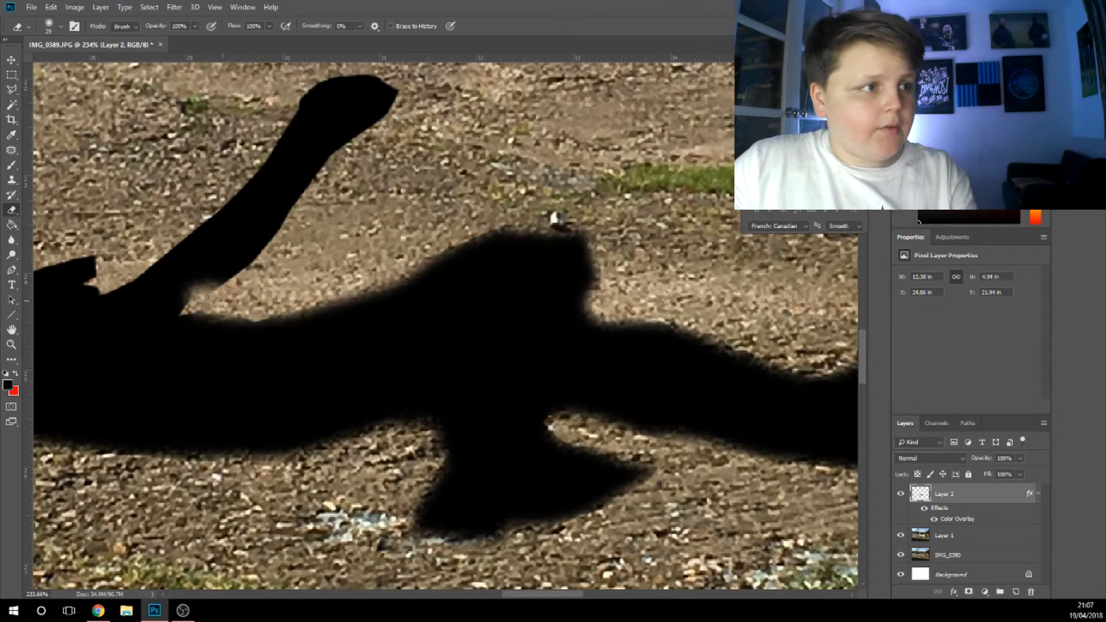
{"action": "key", "text": "ctrl+z"}
{"action": "mouse_move", "coordinate": [300, 288]}
{"action": "left_mouse_down"}
{"action": "mouse_move", "coordinate": [577, 237]}
{"action": "mouse_move", "coordinate": [596, 282]}
{"action": "left_mouse_up"}
Soften both edges of the silhouette's raised arm and the notches between the hat and shoulder with the Eraser
{"action": "mouse_move", "coordinate": [230, 279]}
{"action": "left_mouse_down"}
{"action": "mouse_move", "coordinate": [203, 309]}
{"action": "mouse_move", "coordinate": [236, 299]}
{"action": "mouse_move", "coordinate": [269, 236]}
{"action": "mouse_move", "coordinate": [333, 184]}
{"action": "mouse_move", "coordinate": [285, 207]}
{"action": "mouse_move", "coordinate": [297, 204]}
{"action": "mouse_move", "coordinate": [287, 227]}
{"action": "mouse_move", "coordinate": [328, 188]}
{"action": "left_mouse_up"}
{"action": "mouse_move", "coordinate": [398, 126]}
{"action": "left_mouse_down"}
{"action": "mouse_move", "coordinate": [356, 147]}
{"action": "mouse_move", "coordinate": [418, 89]}
{"action": "left_mouse_up"}
{"action": "scroll", "coordinate": [417, 124], "scroll_direction": "up", "scroll_amount": 2}
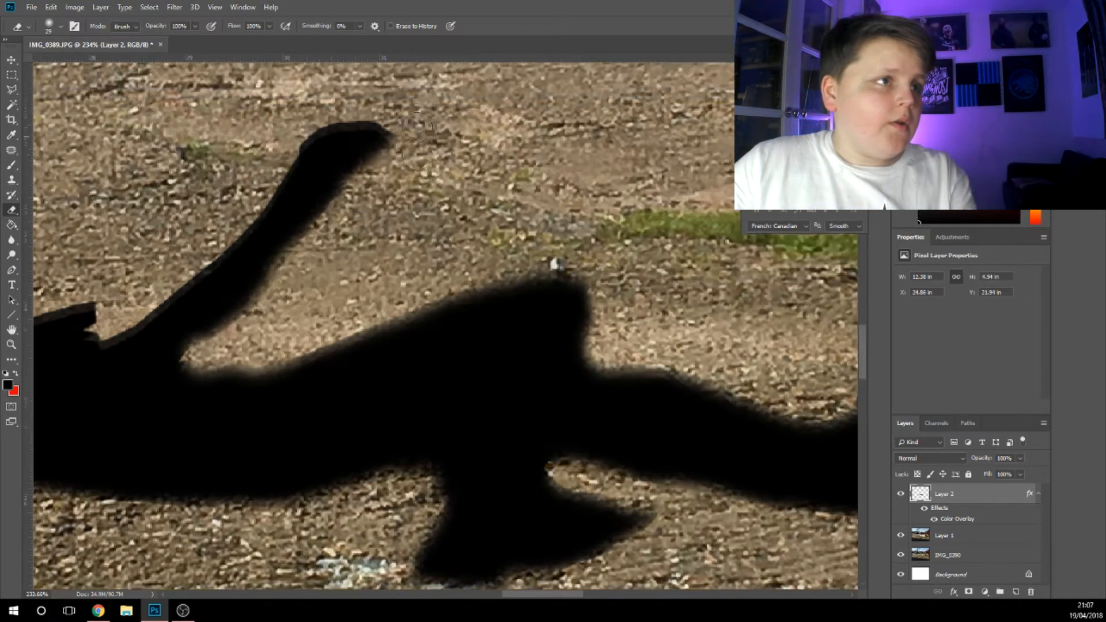
{"action": "scroll", "coordinate": [417, 124], "scroll_direction": "up", "scroll_amount": 1}
{"action": "mouse_move", "coordinate": [393, 137]}
{"action": "left_mouse_down"}
{"action": "mouse_move", "coordinate": [302, 133]}
{"action": "mouse_move", "coordinate": [343, 140]}
{"action": "mouse_move", "coordinate": [308, 146]}
{"action": "mouse_move", "coordinate": [373, 129]}
{"action": "mouse_move", "coordinate": [400, 148]}
{"action": "mouse_move", "coordinate": [336, 131]}
{"action": "mouse_move", "coordinate": [310, 137]}
{"action": "mouse_move", "coordinate": [223, 237]}
{"action": "mouse_move", "coordinate": [284, 191]}
{"action": "mouse_move", "coordinate": [208, 260]}
{"action": "mouse_move", "coordinate": [252, 233]}
{"action": "mouse_move", "coordinate": [98, 325]}
{"action": "left_mouse_up"}
{"action": "key", "text": "ctrl+z"}
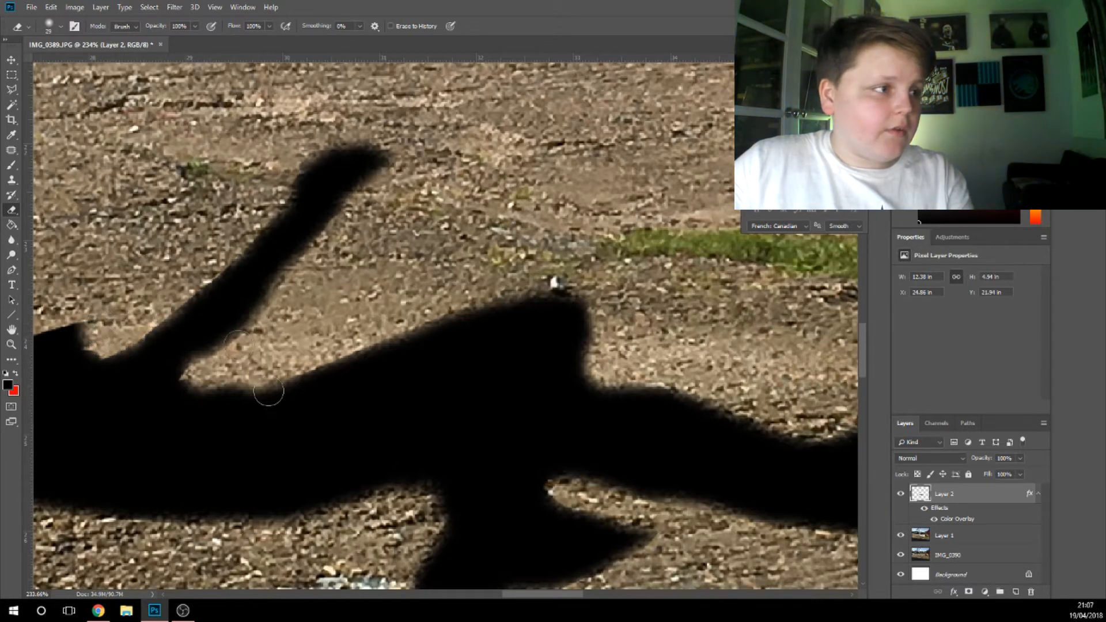
{"action": "left_click_drag", "start_coordinate": [532, 601], "coordinate": [470, 602]}
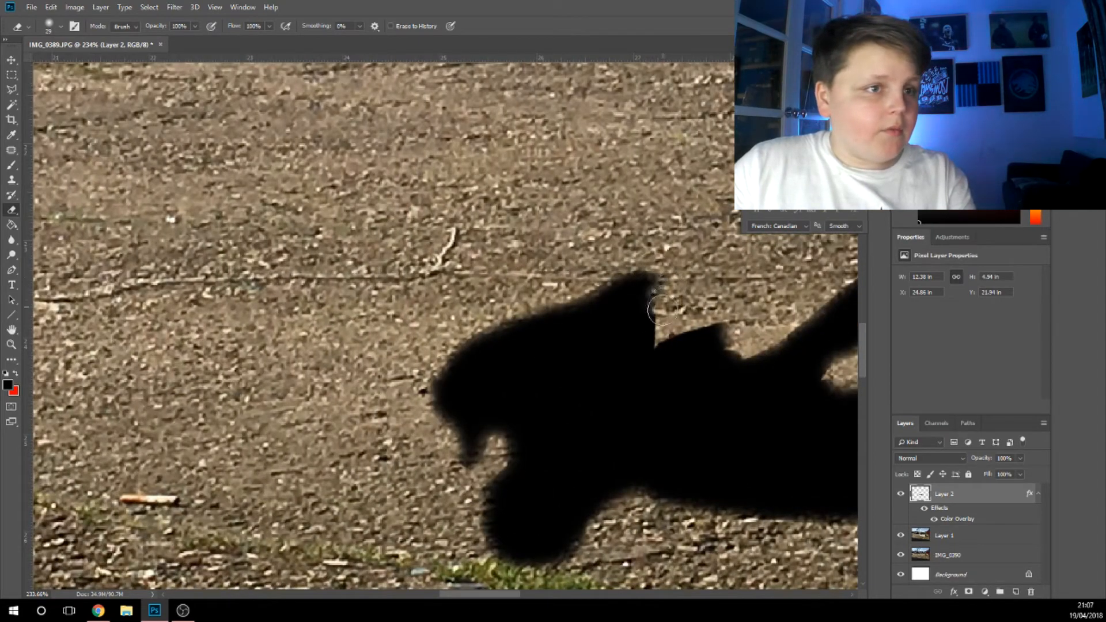
{"action": "left_click_drag", "start_coordinate": [648, 309], "coordinate": [700, 314]}
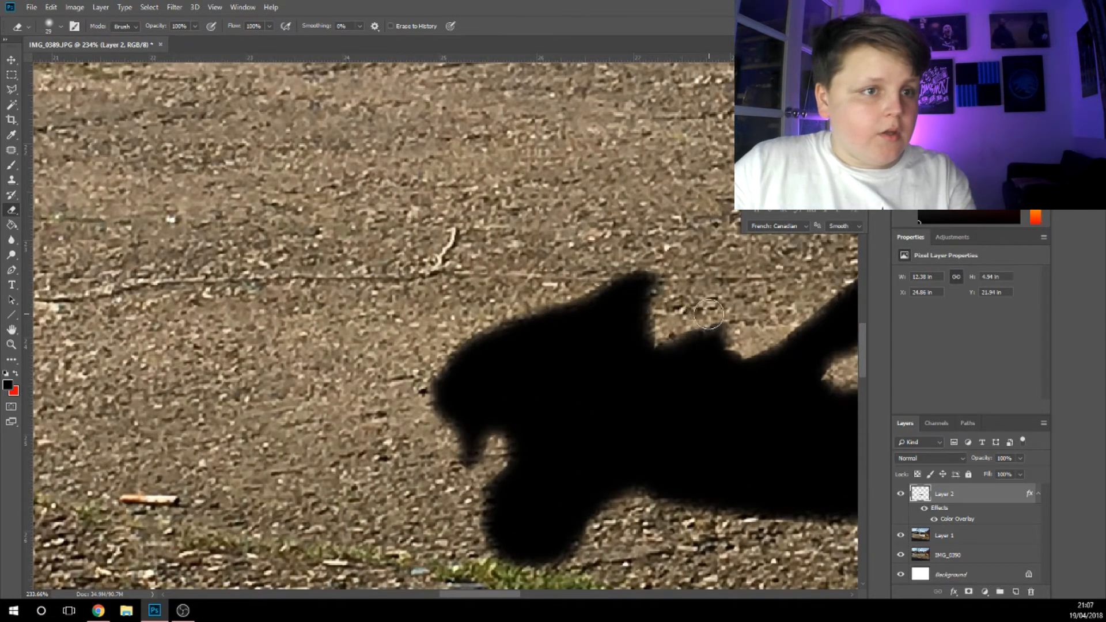
Lower the opacity of Layer 2 to about 25% so the silhouette looks like a ground shadow
{"action": "scroll", "coordinate": [827, 319], "scroll_direction": "down", "scroll_amount": 10}
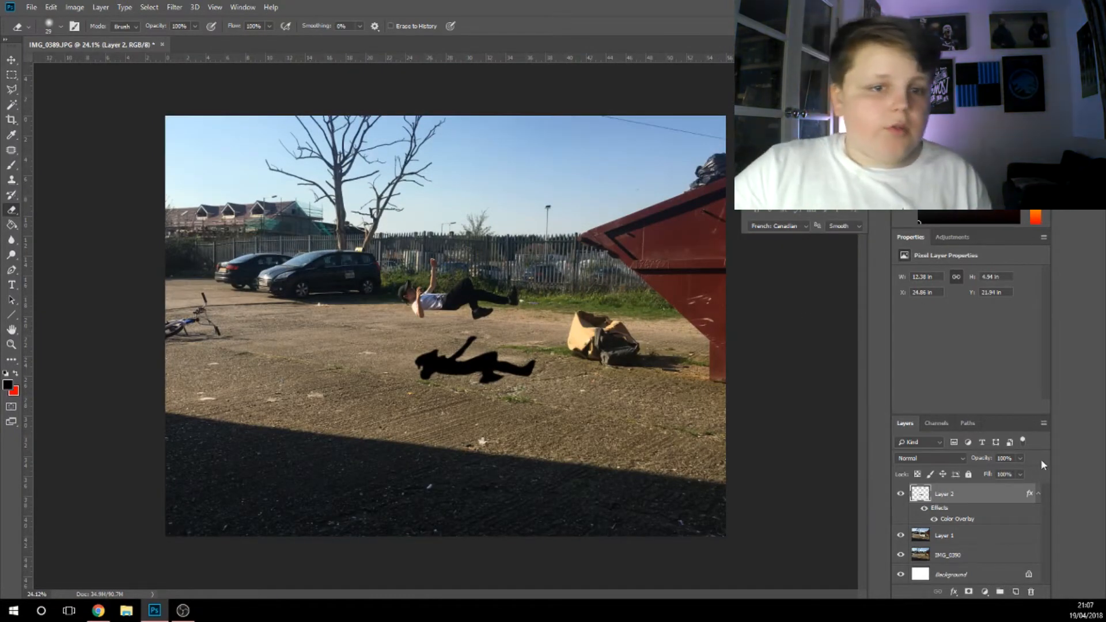
{"action": "left_click", "coordinate": [1020, 458]}
{"action": "left_click_drag", "start_coordinate": [991, 468], "coordinate": [990, 474]}
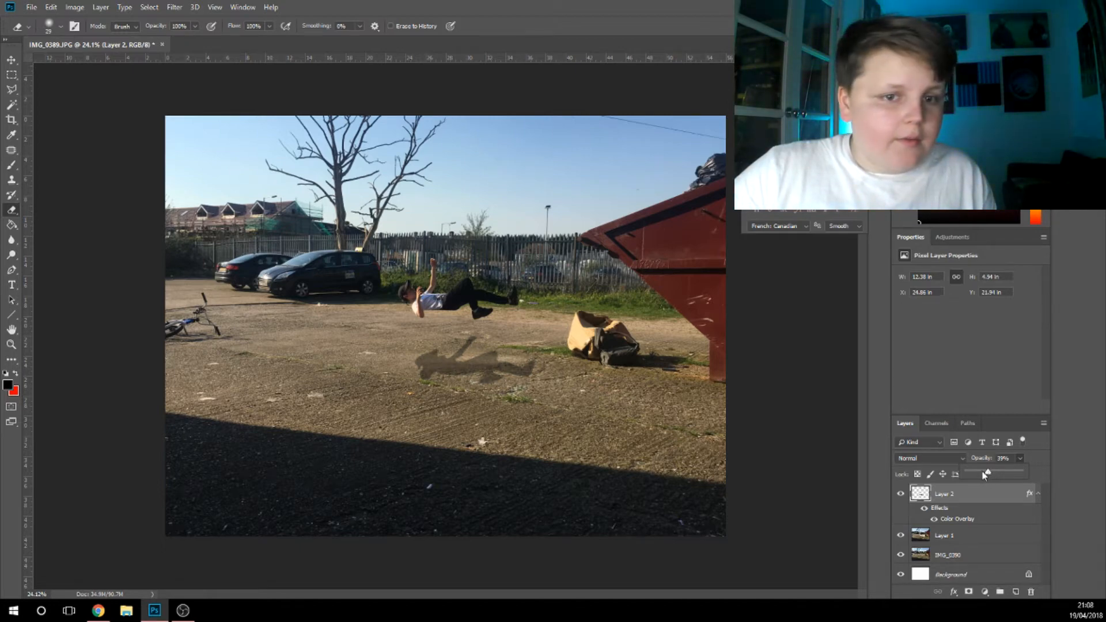
{"action": "left_click_drag", "start_coordinate": [986, 476], "coordinate": [982, 475]}
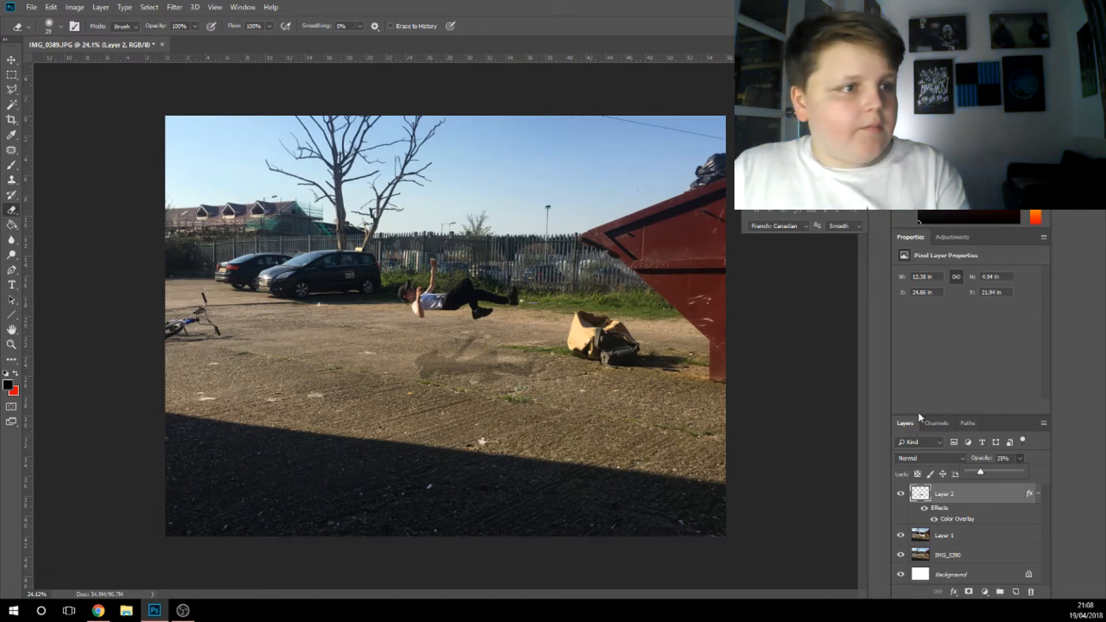
Slant and flatten the Layer 2 shadow with Free Transform to about 12.31 by 3.89 in
{"action": "key", "text": "ctrl+t"}
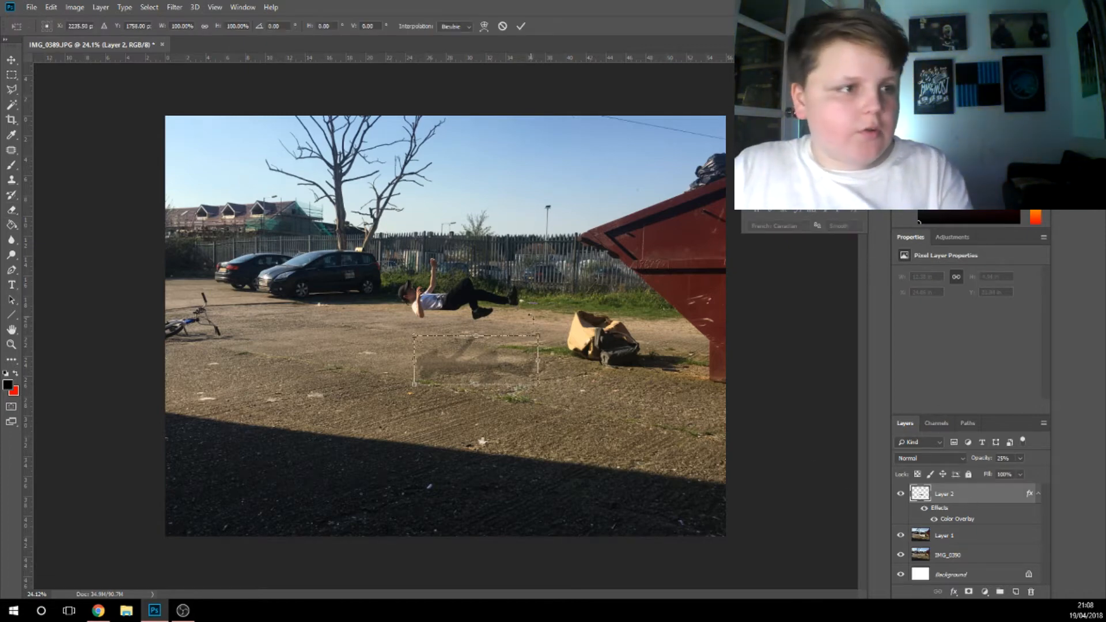
{"action": "left_click_drag", "start_coordinate": [539, 337], "coordinate": [547, 337]}
{"action": "left_click_drag", "start_coordinate": [416, 339], "coordinate": [483, 346]}
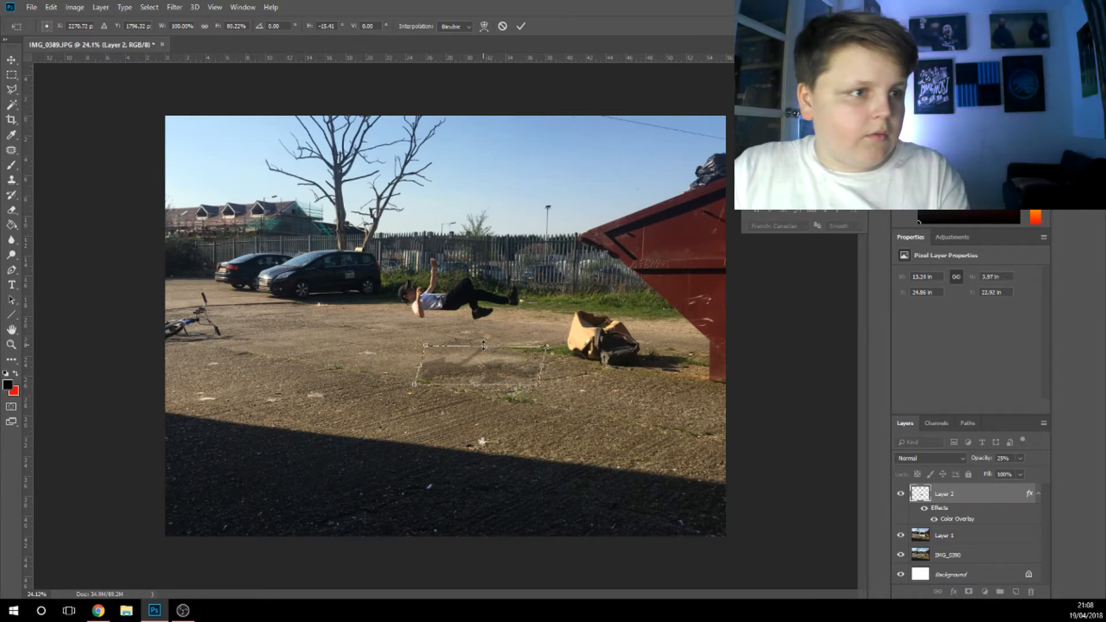
{"action": "key", "text": "Return"}
{"action": "key", "text": "e"}
Move the Layer 2 shadow slightly closer to the cardboard box and up toward the floating person
{"action": "scroll", "coordinate": [446, 326], "scroll_direction": "up", "scroll_amount": 1}
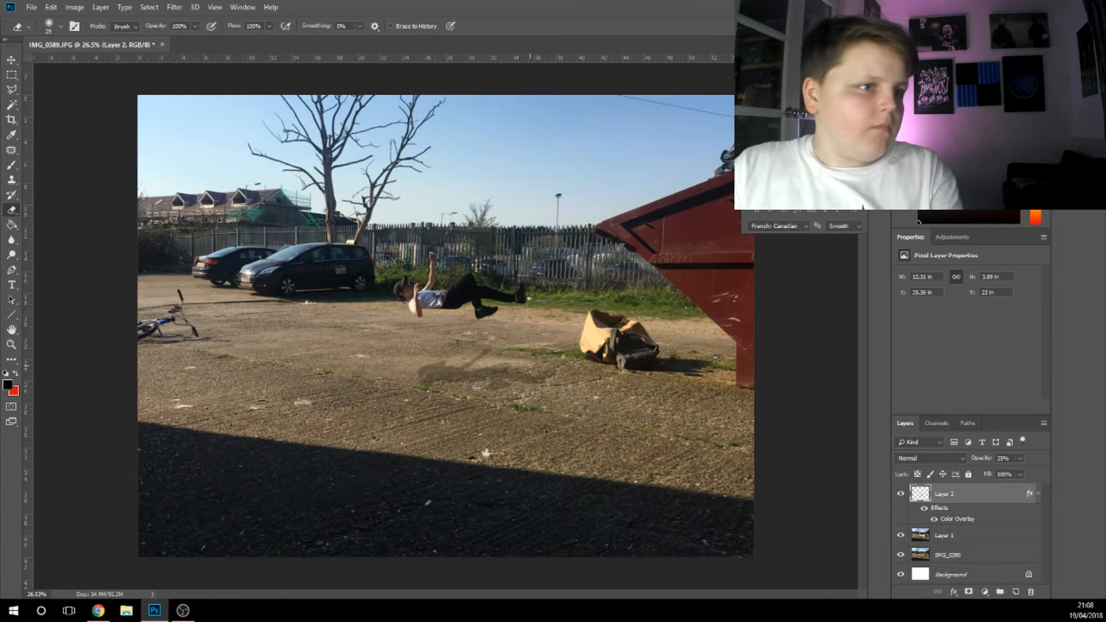
{"action": "key", "text": "ctrl+t"}
{"action": "left_click_drag", "start_coordinate": [529, 381], "coordinate": [542, 375]}
{"action": "key", "text": "Return"}
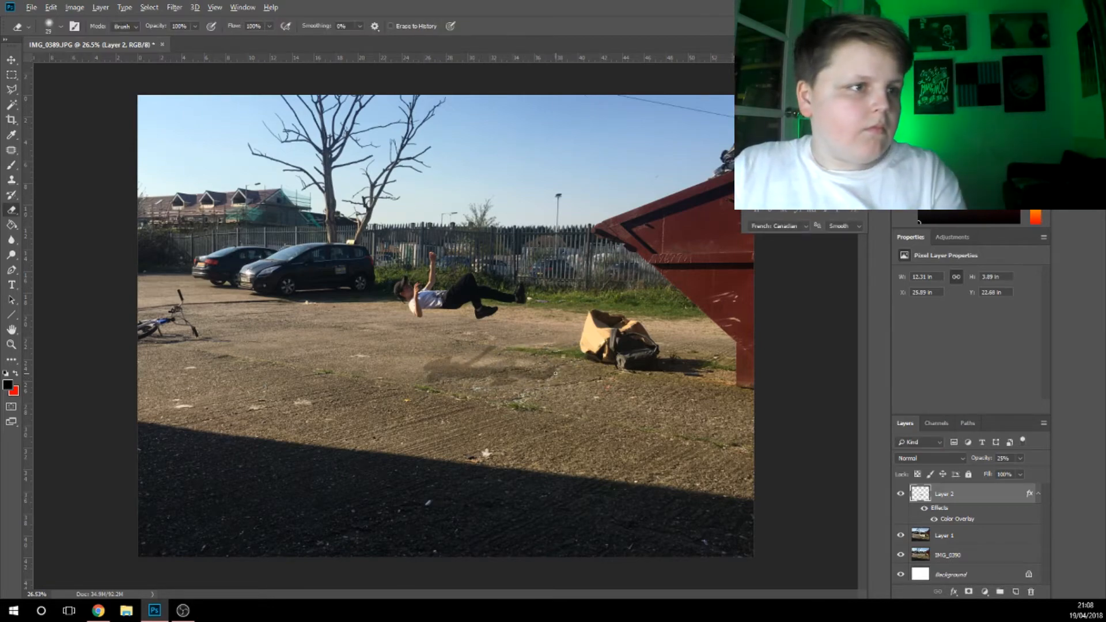
Raise the Layer 2 shadow's opacity to 37% and rasterize its layer style into plain pixels
{"action": "scroll", "coordinate": [514, 358], "scroll_direction": "up", "scroll_amount": 2}
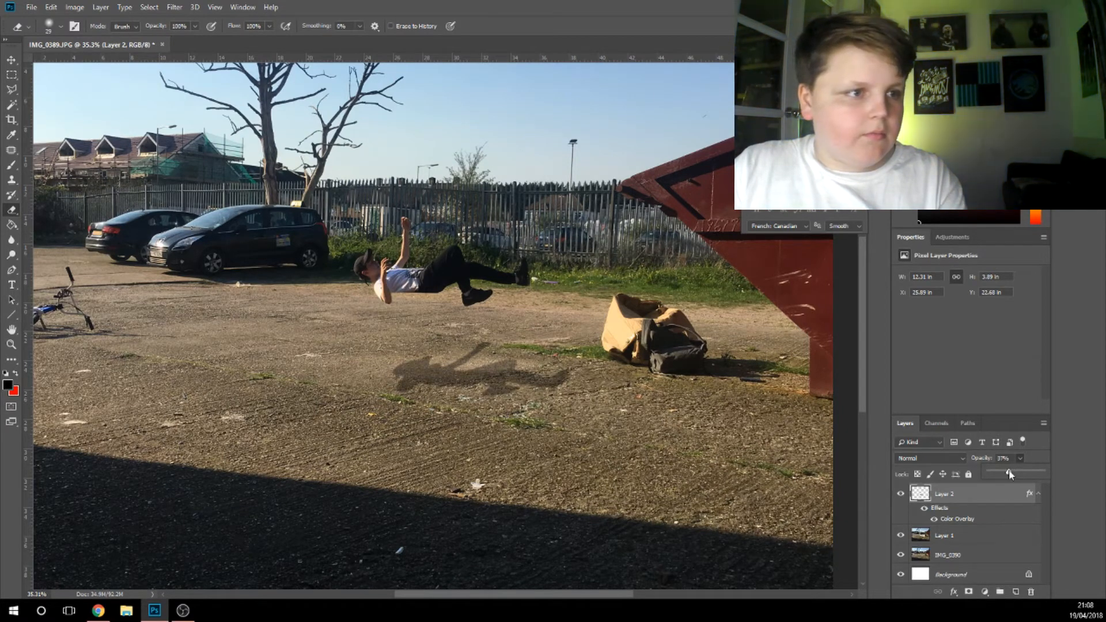
{"action": "scroll", "coordinate": [432, 326], "scroll_direction": "down", "scroll_amount": 3}
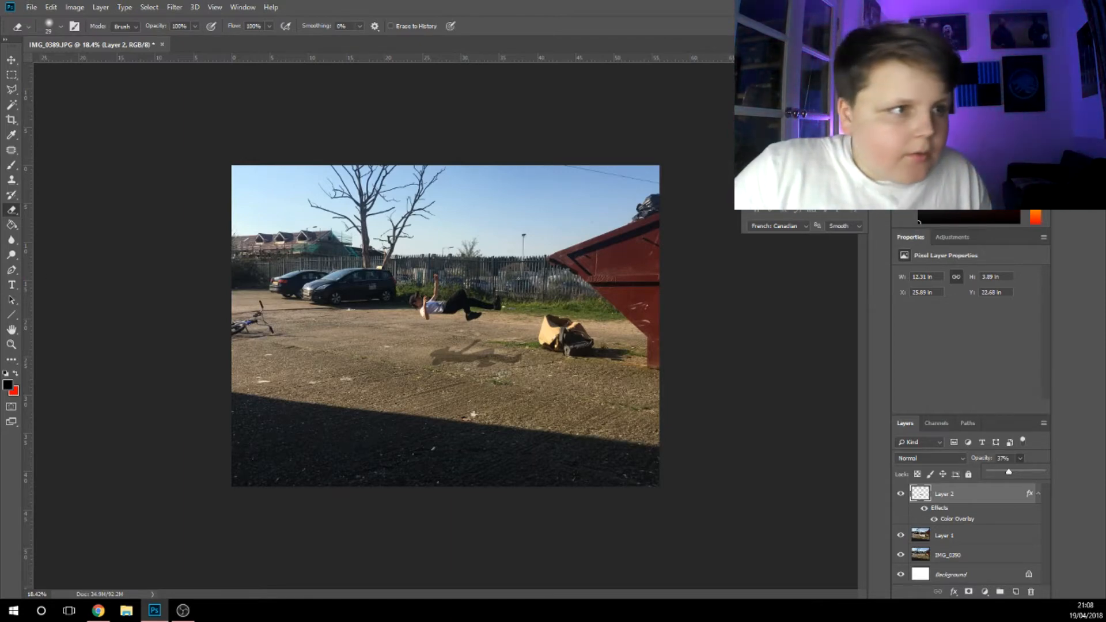
{"action": "right_click", "coordinate": [958, 494]}
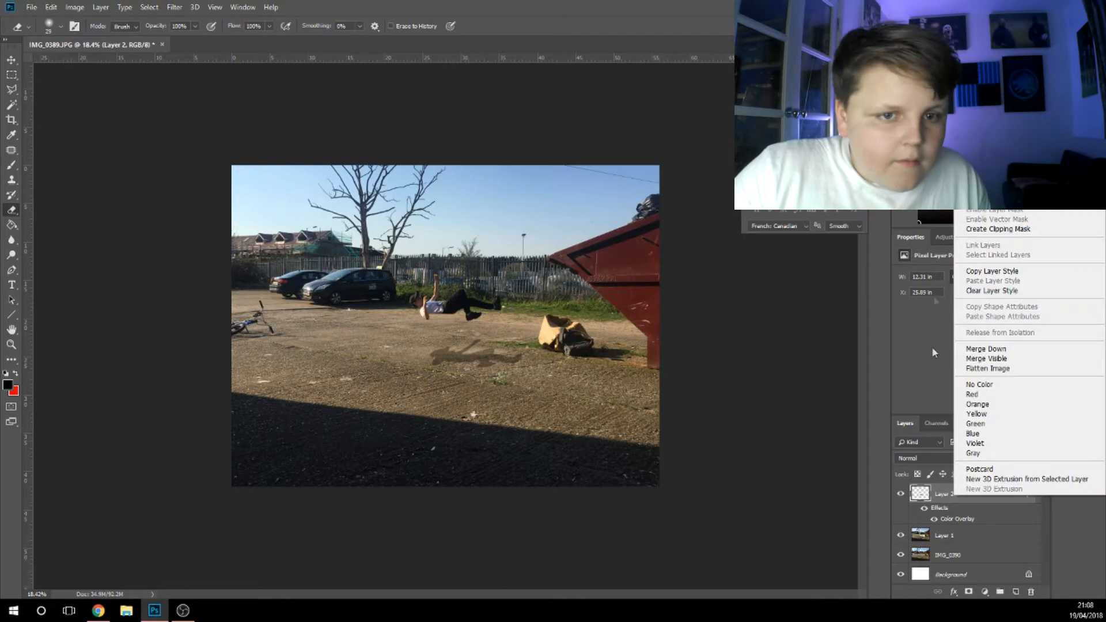
{"action": "left_click", "coordinate": [992, 290]}
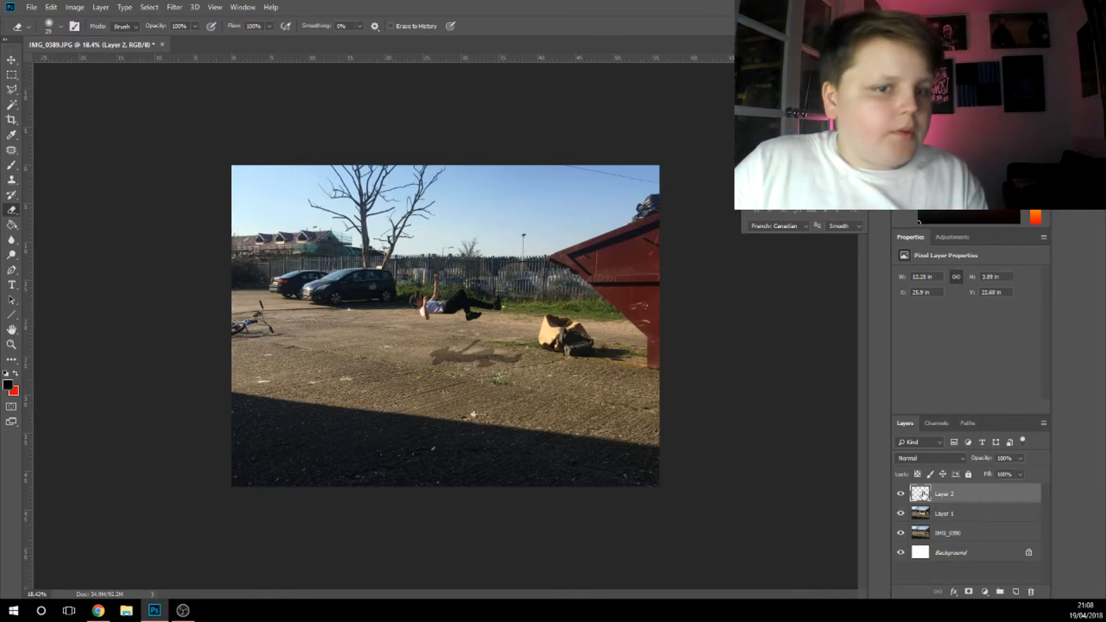
Merge Layer 2, Layer 1 and IMG_0390 into a single layer, leaving the Background separate
{"action": "left_click", "coordinate": [974, 536], "text": "shift"}
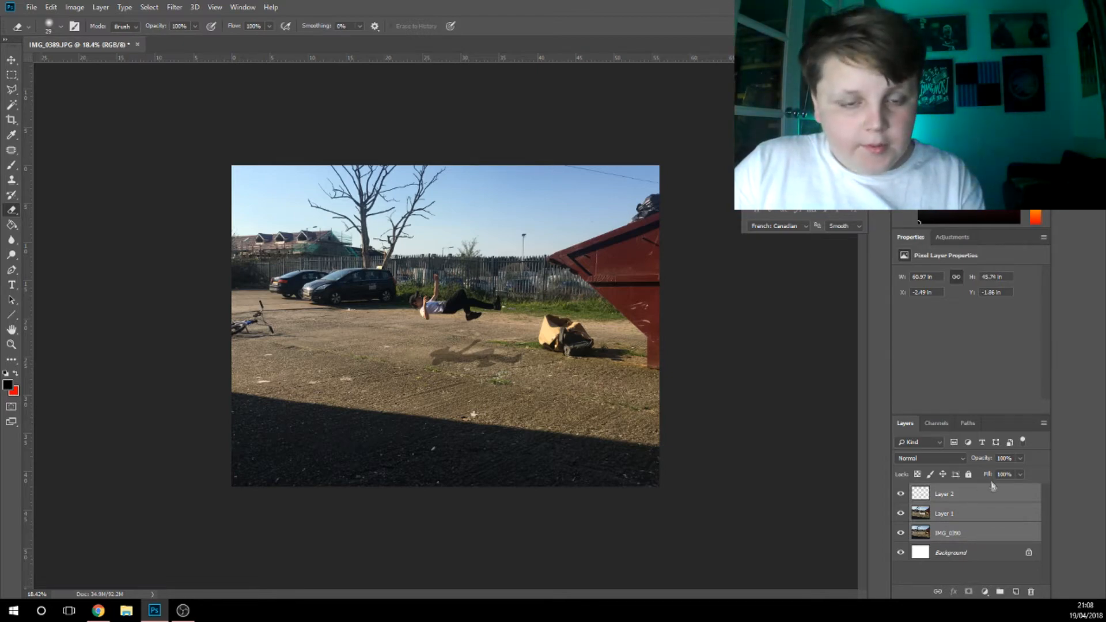
{"action": "left_click", "coordinate": [993, 489]}
{"action": "left_click", "coordinate": [979, 535], "text": "shift"}
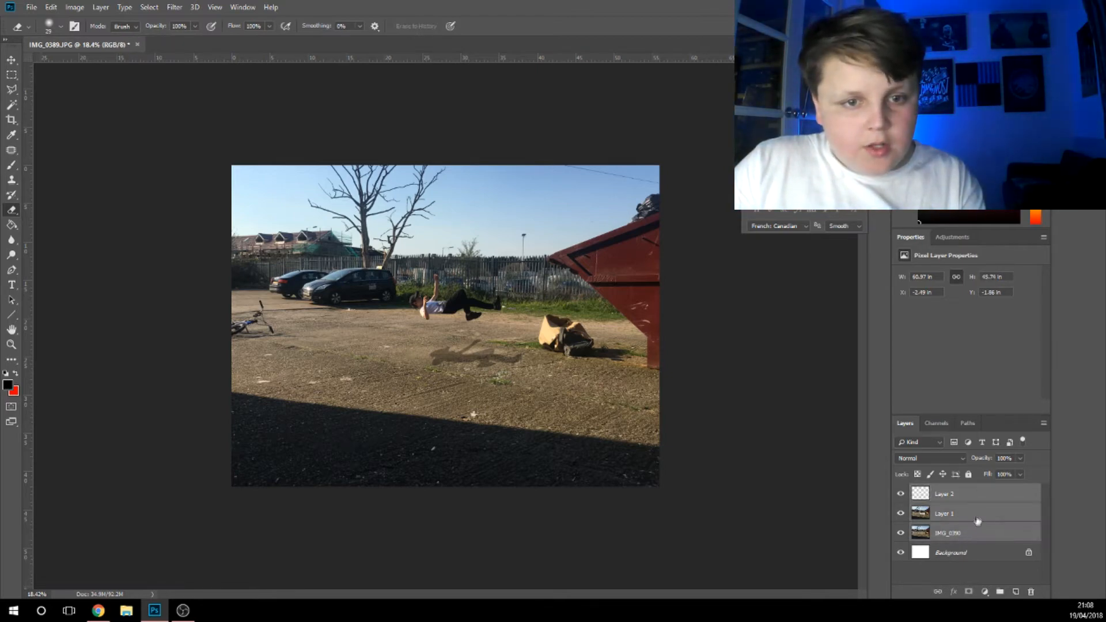
{"action": "right_click", "coordinate": [979, 513]}
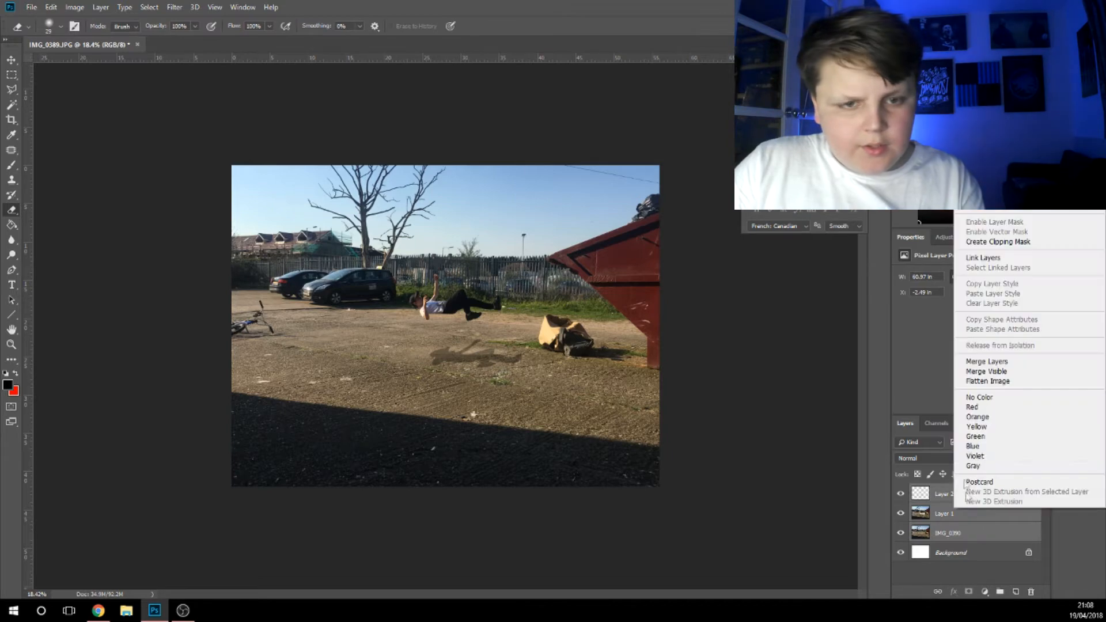
{"action": "left_click", "coordinate": [1020, 364]}
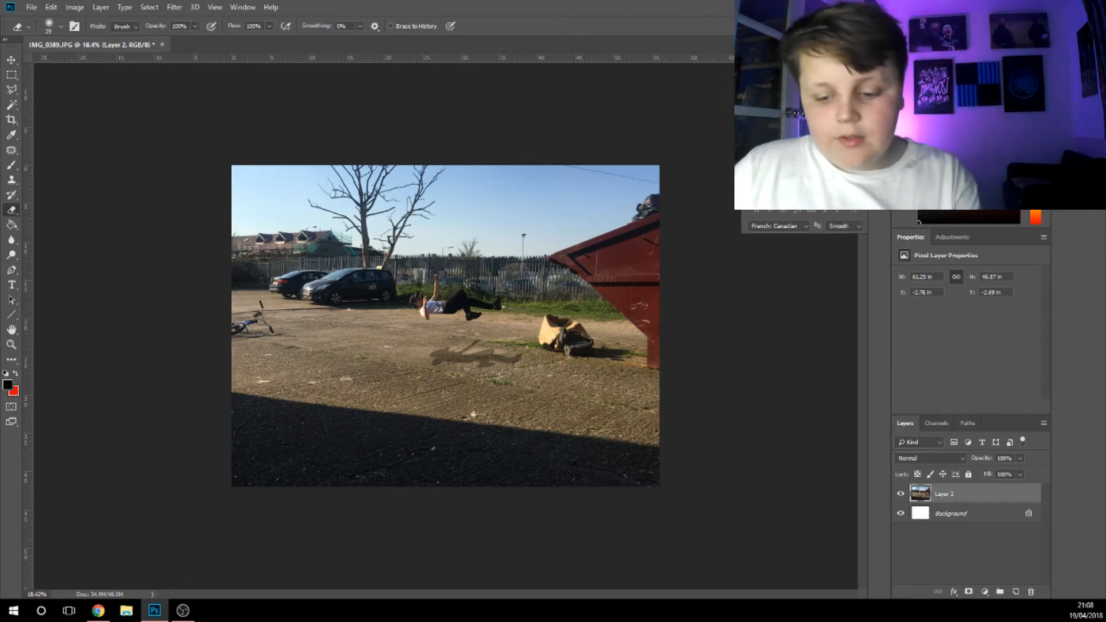
Duplicate the merged Layer 2 and apply a High Pass filter to the copy
{"action": "key", "text": "ctrl+j"}
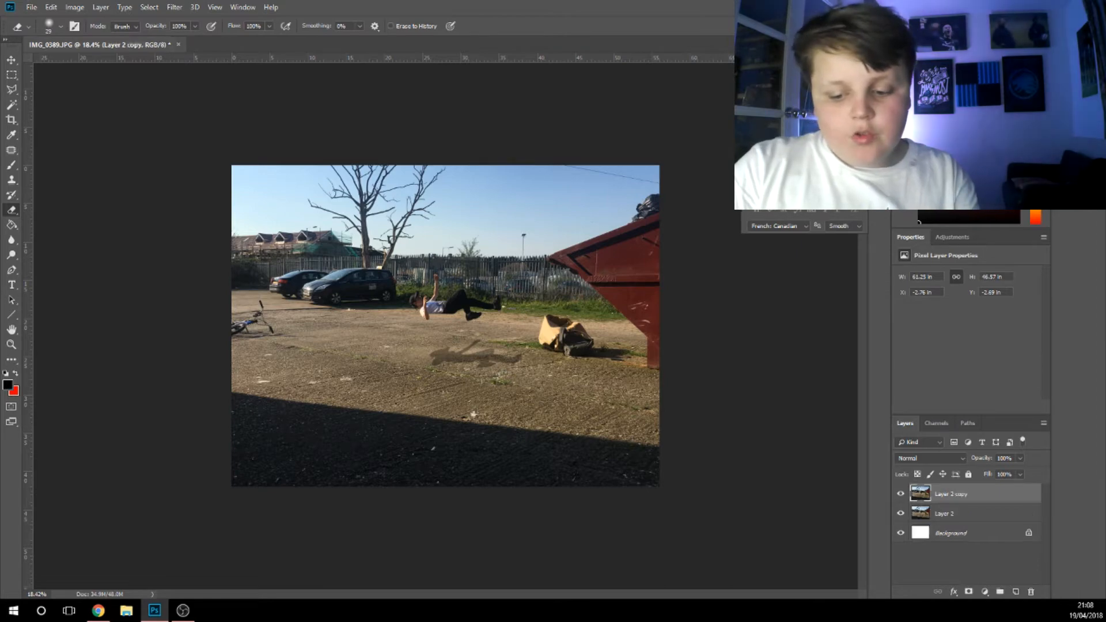
{"action": "left_click", "coordinate": [77, 7]}
{"action": "mouse_move", "coordinate": [98, 8]}
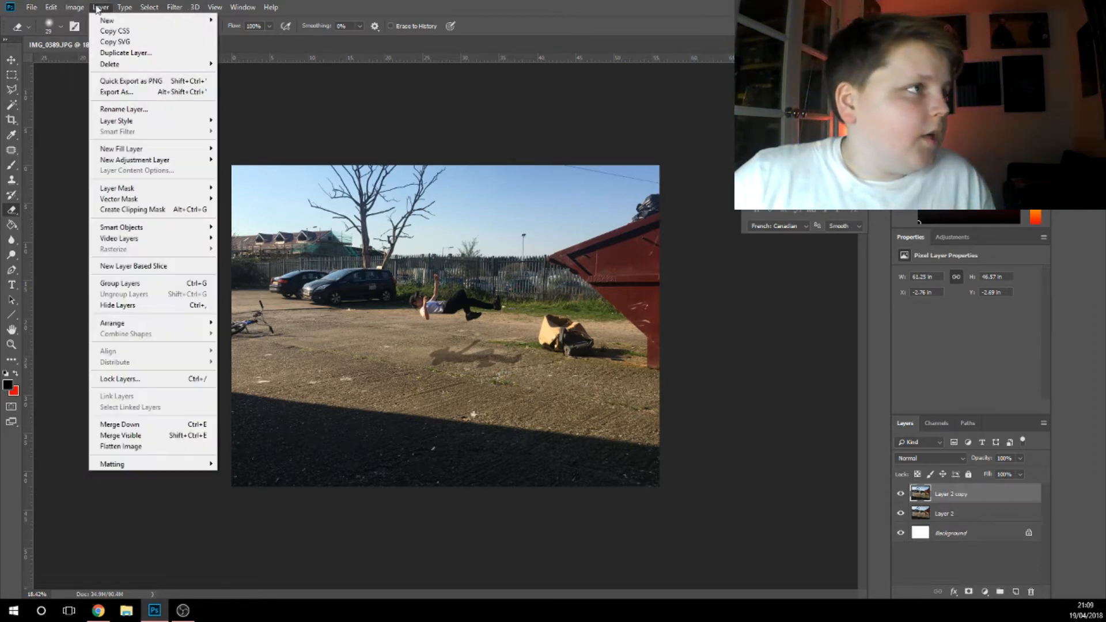
{"action": "left_click", "coordinate": [174, 7]}
{"action": "mouse_move", "coordinate": [234, 237]}
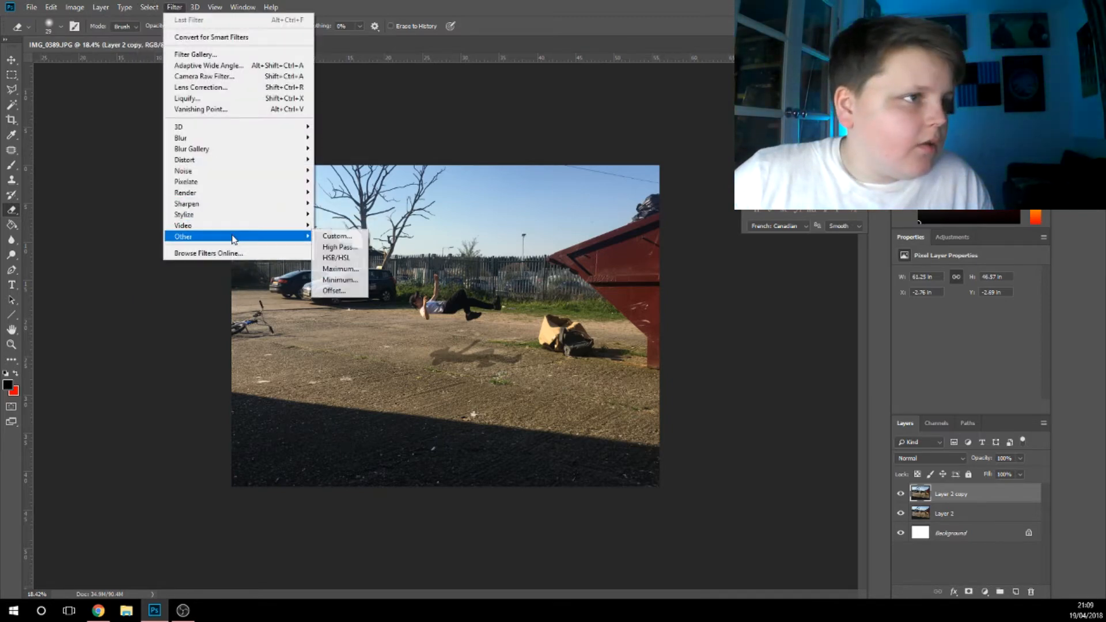
{"action": "left_click", "coordinate": [337, 247]}
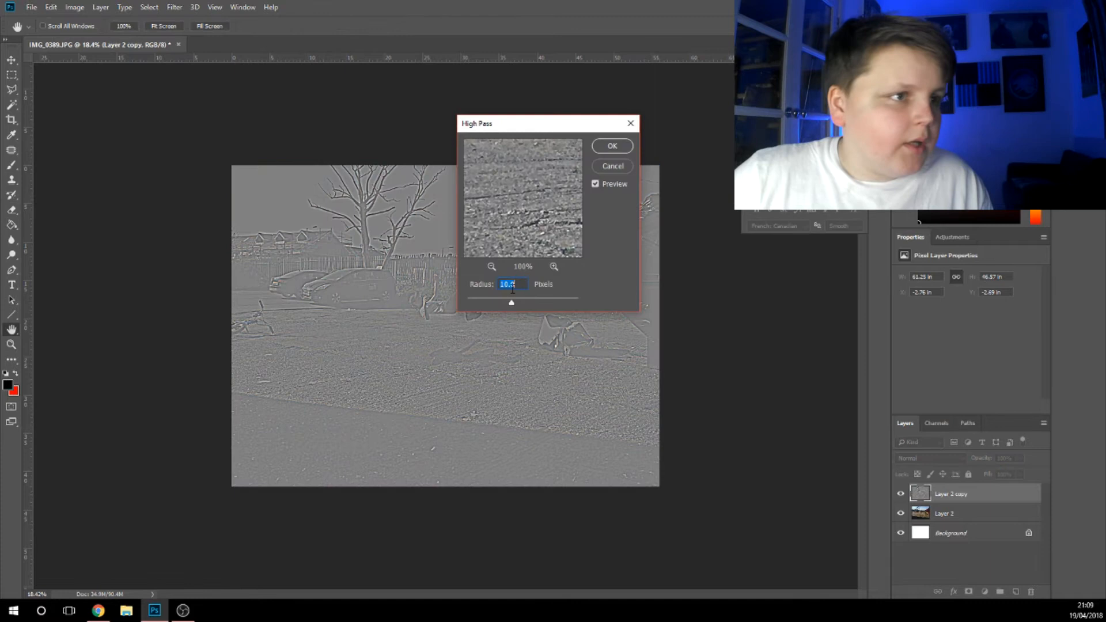
{"action": "left_click_drag", "start_coordinate": [487, 123], "coordinate": [359, 181]}
{"action": "left_click", "coordinate": [484, 205]}
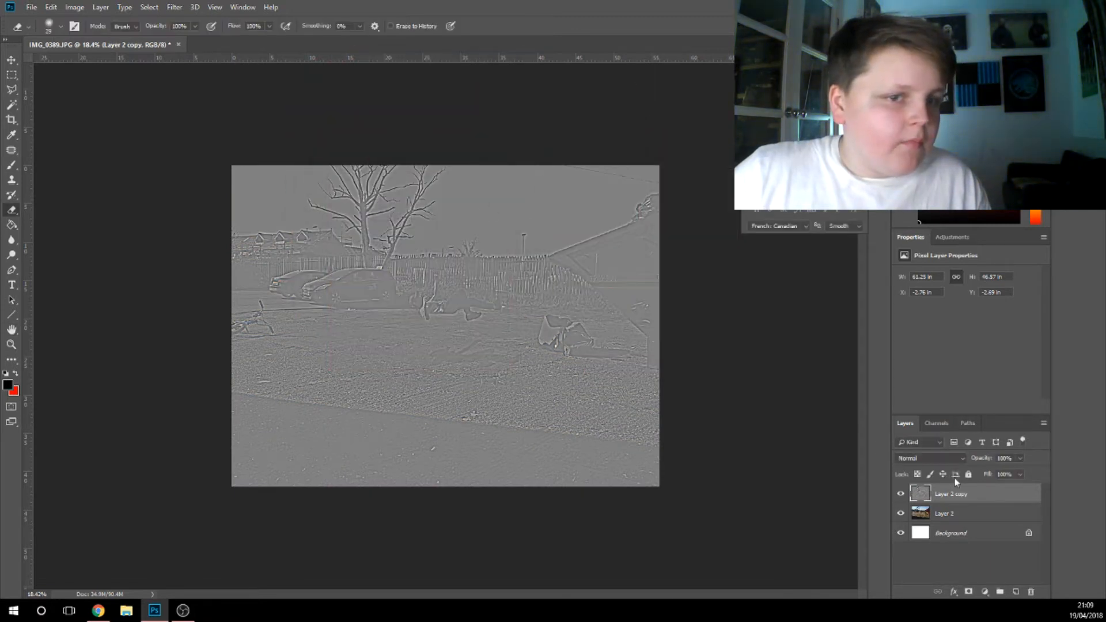
Set the Layer 2 copy's blend mode to Overlay and lower its opacity to 36%
{"action": "left_click", "coordinate": [944, 459]}
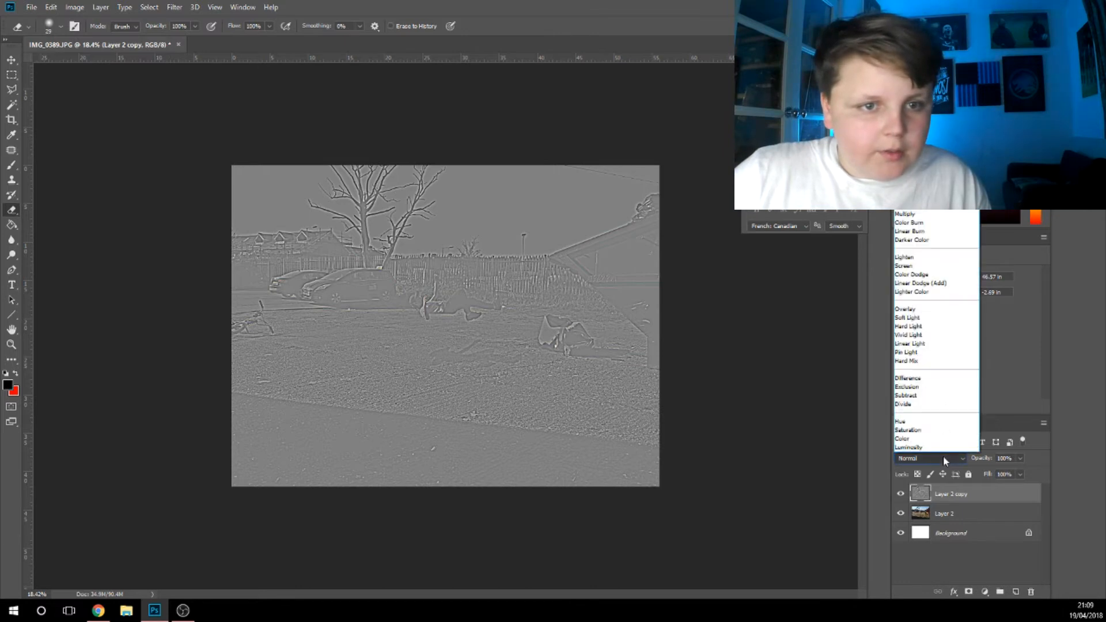
{"action": "left_click", "coordinate": [919, 309]}
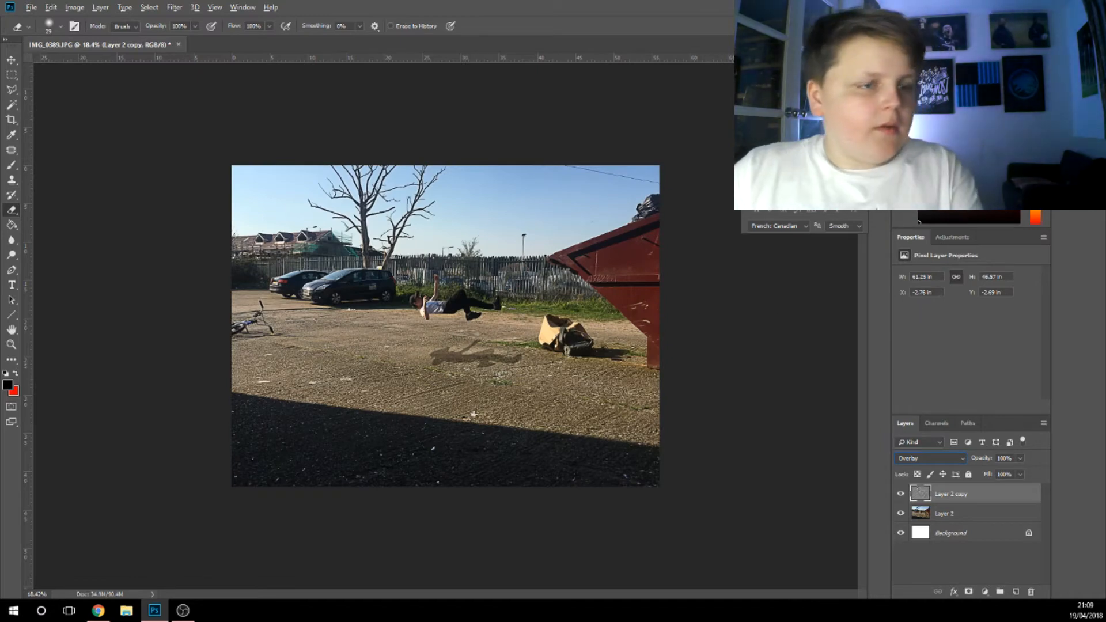
{"action": "left_click", "coordinate": [900, 495]}
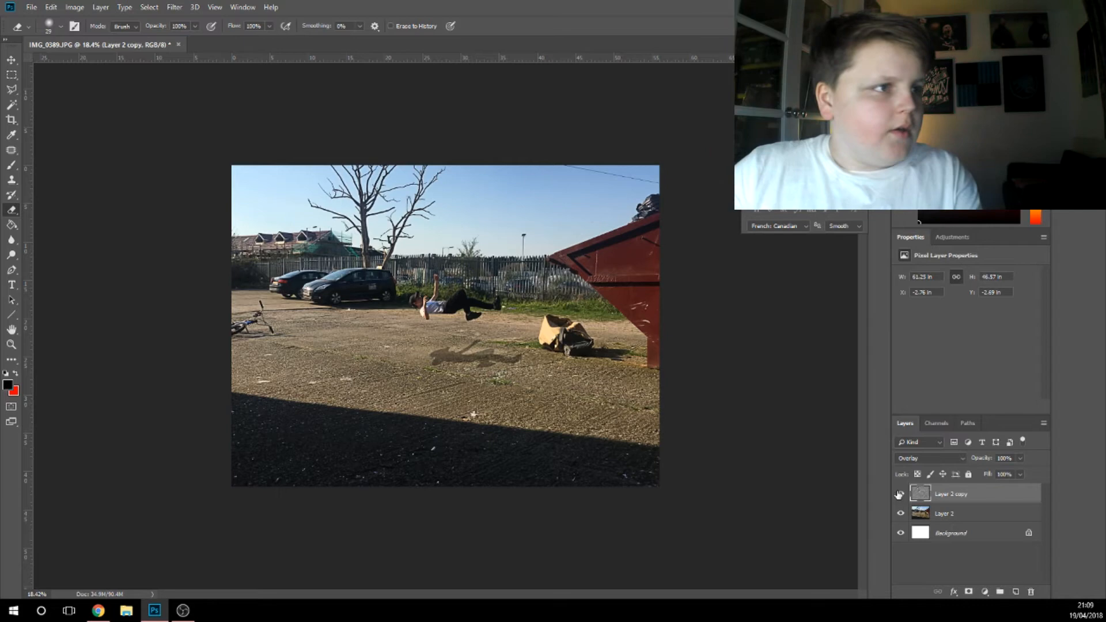
{"action": "left_click", "coordinate": [902, 493]}
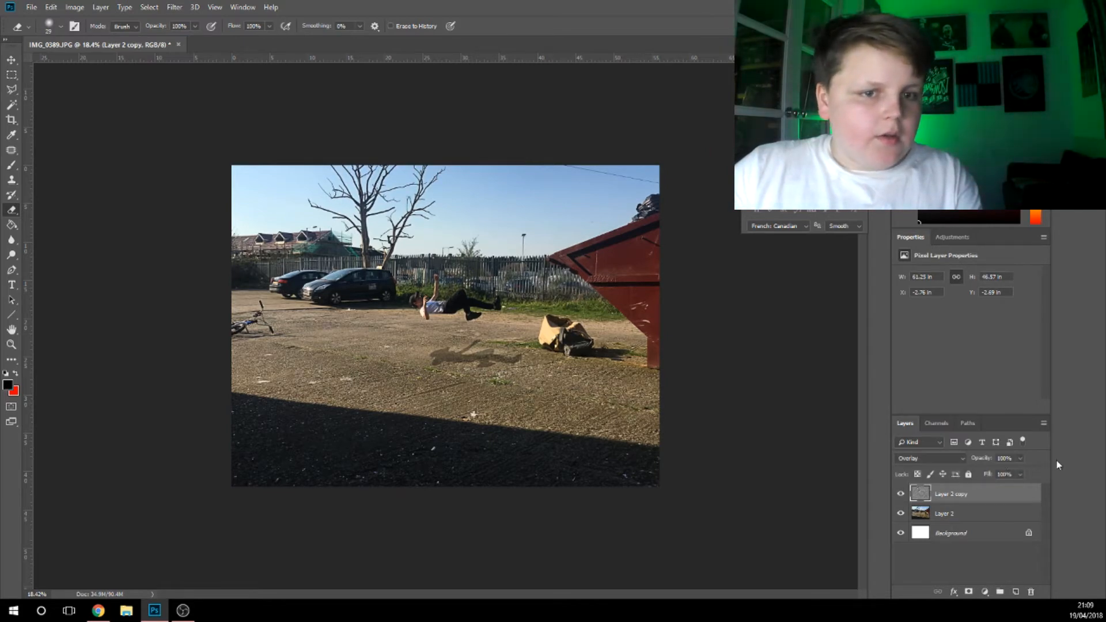
{"action": "left_click", "coordinate": [1019, 460]}
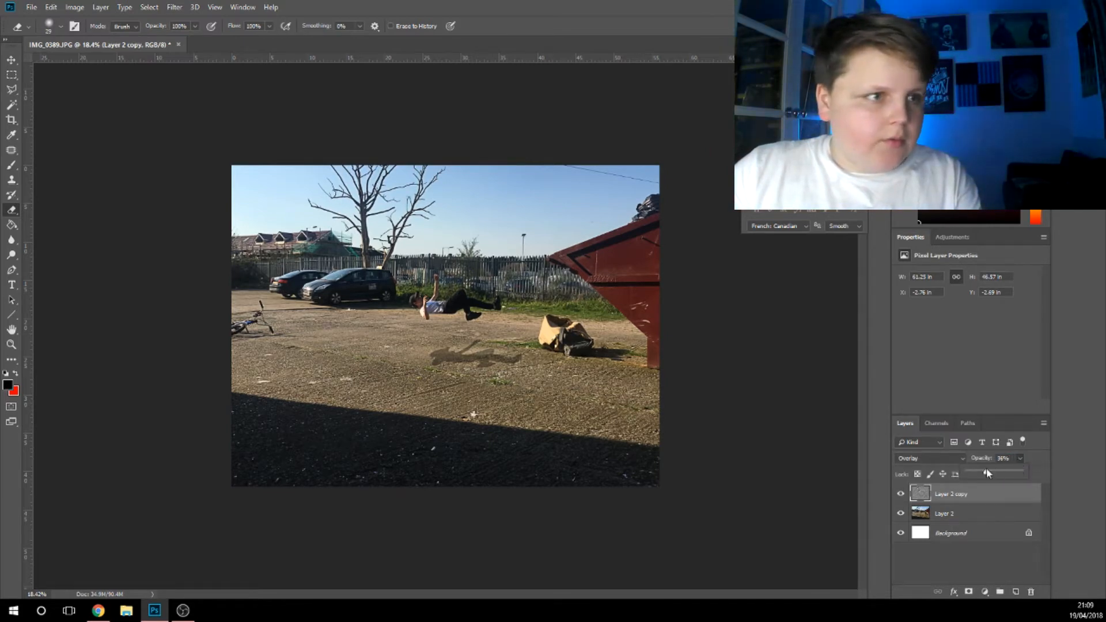
Compare the image with and without the High Pass layer, both in full and close up on the floating person
{"action": "left_click", "coordinate": [901, 495]}
{"action": "left_click", "coordinate": [901, 494]}
{"action": "left_click", "coordinate": [900, 494]}
{"action": "left_click", "coordinate": [901, 495]}
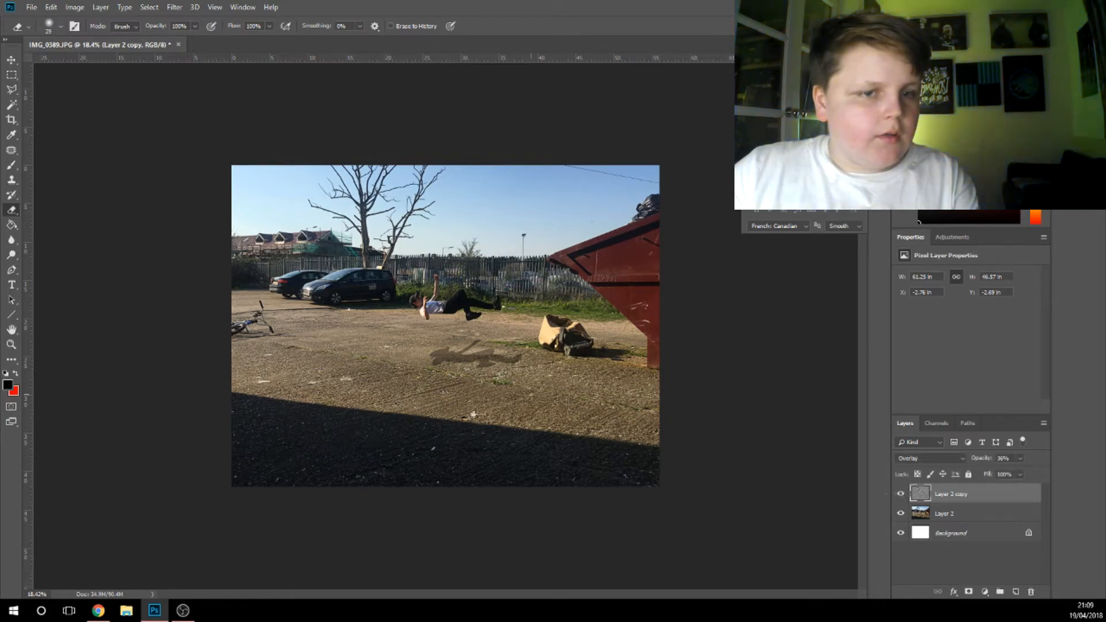
{"action": "scroll", "coordinate": [458, 330], "scroll_direction": "up", "scroll_amount": 6}
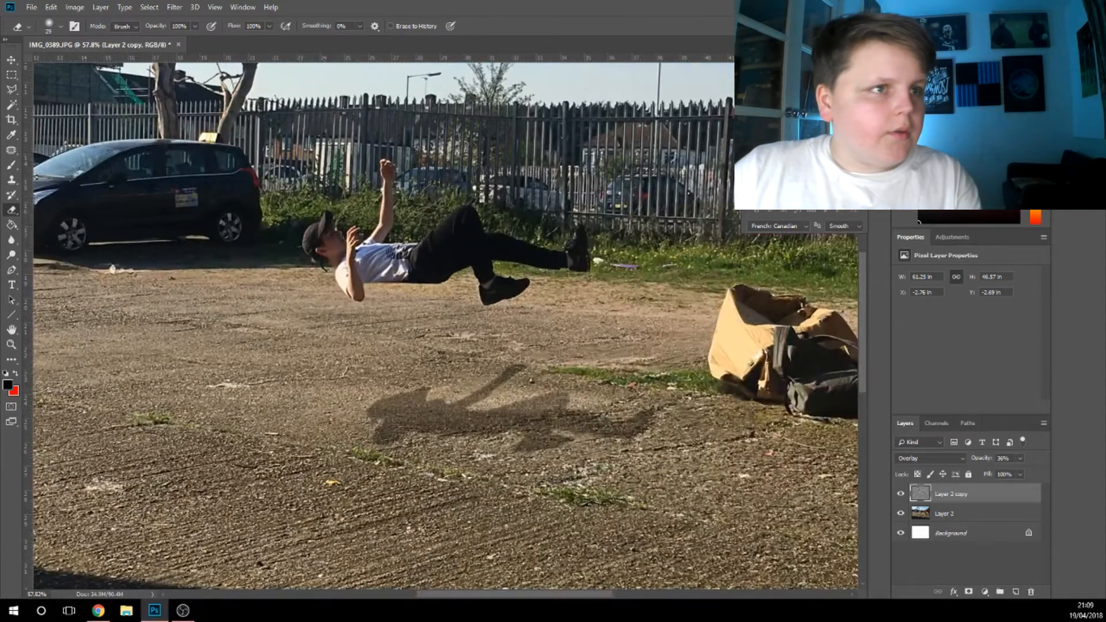
{"action": "left_click", "coordinate": [901, 495]}
{"action": "left_click", "coordinate": [901, 494]}
{"action": "left_click", "coordinate": [902, 496]}
{"action": "left_click", "coordinate": [901, 495]}
{"action": "left_click", "coordinate": [901, 495]}
{"action": "scroll", "coordinate": [631, 339], "scroll_direction": "down", "scroll_amount": 5}
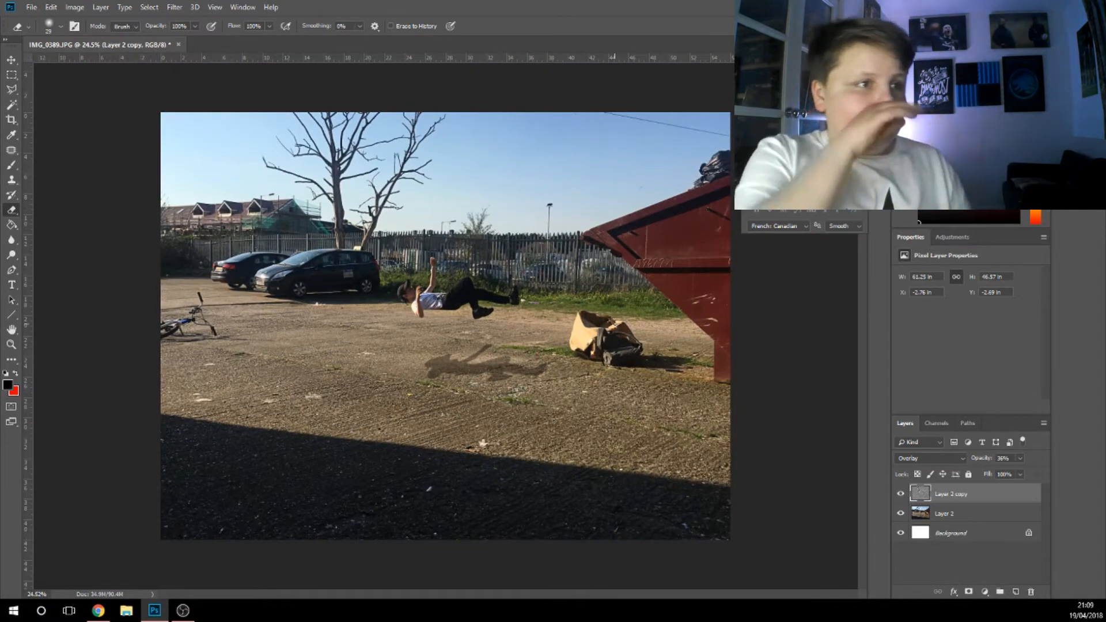
Start opening another file and go into the Everything folder on the Desktop
{"action": "left_click", "coordinate": [32, 7]}
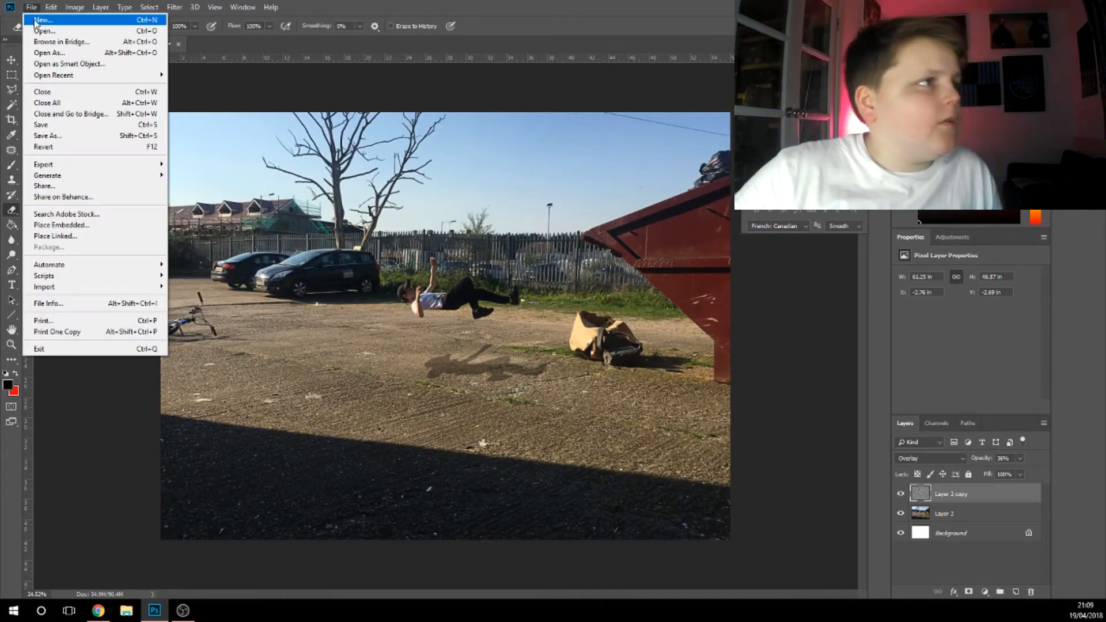
{"action": "left_click", "coordinate": [38, 31]}
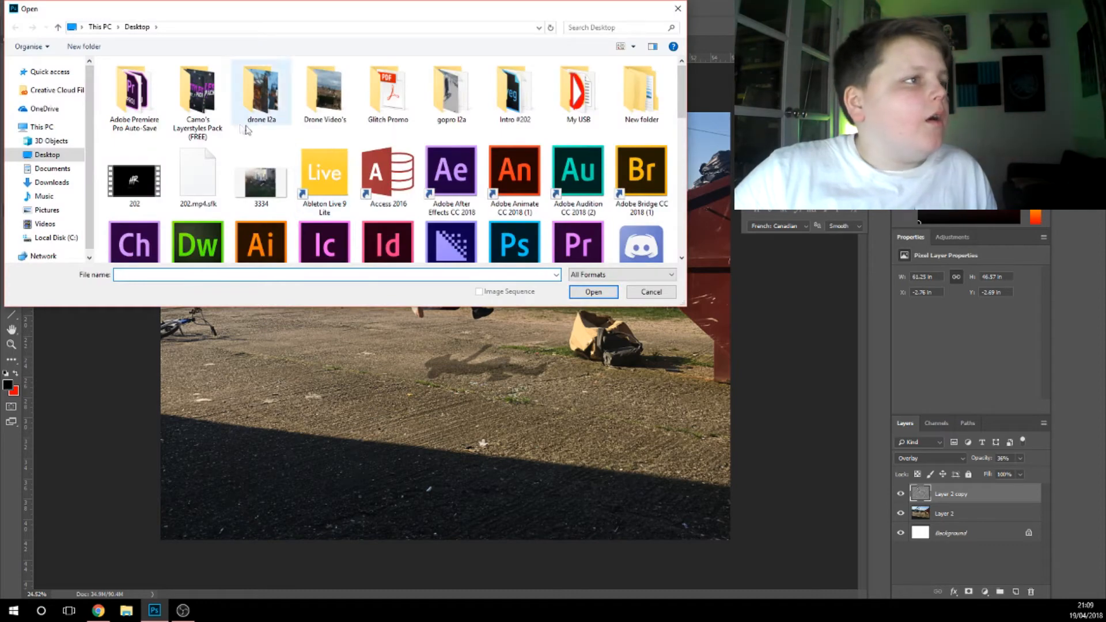
{"action": "scroll", "coordinate": [403, 173], "scroll_direction": "down", "scroll_amount": 2}
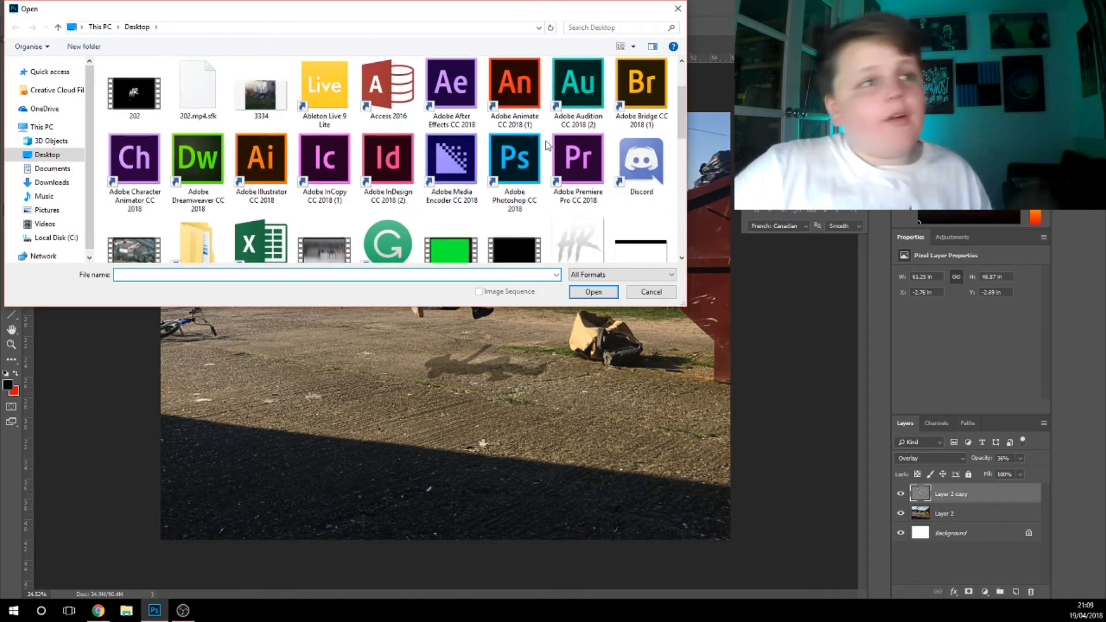
{"action": "scroll", "coordinate": [257, 107], "scroll_direction": "down", "scroll_amount": 2}
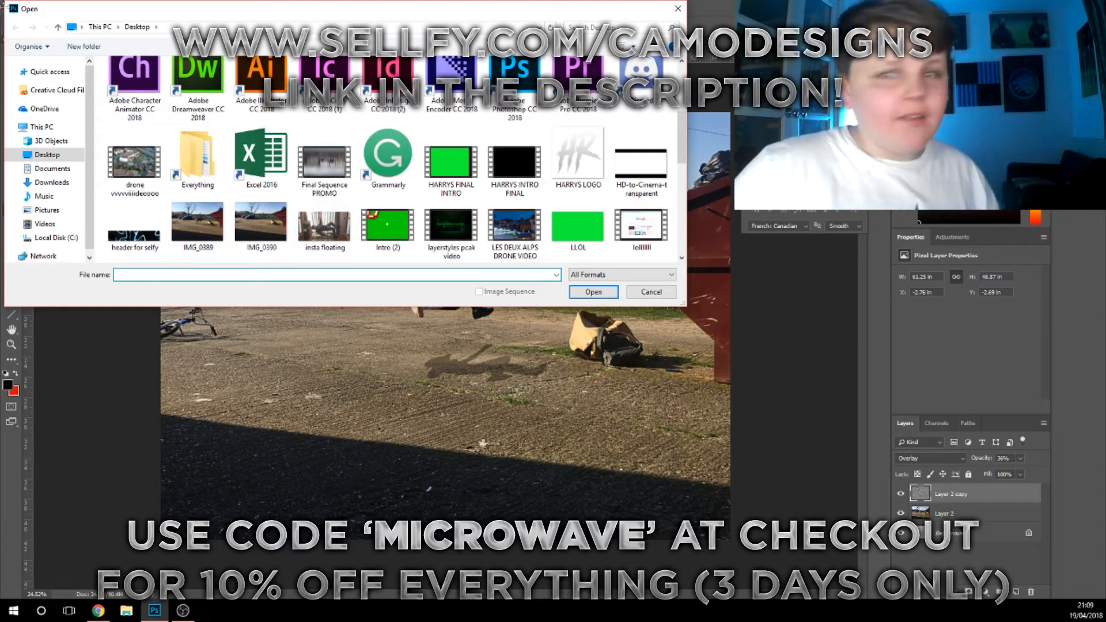
{"action": "scroll", "coordinate": [230, 233], "scroll_direction": "down", "scroll_amount": 10}
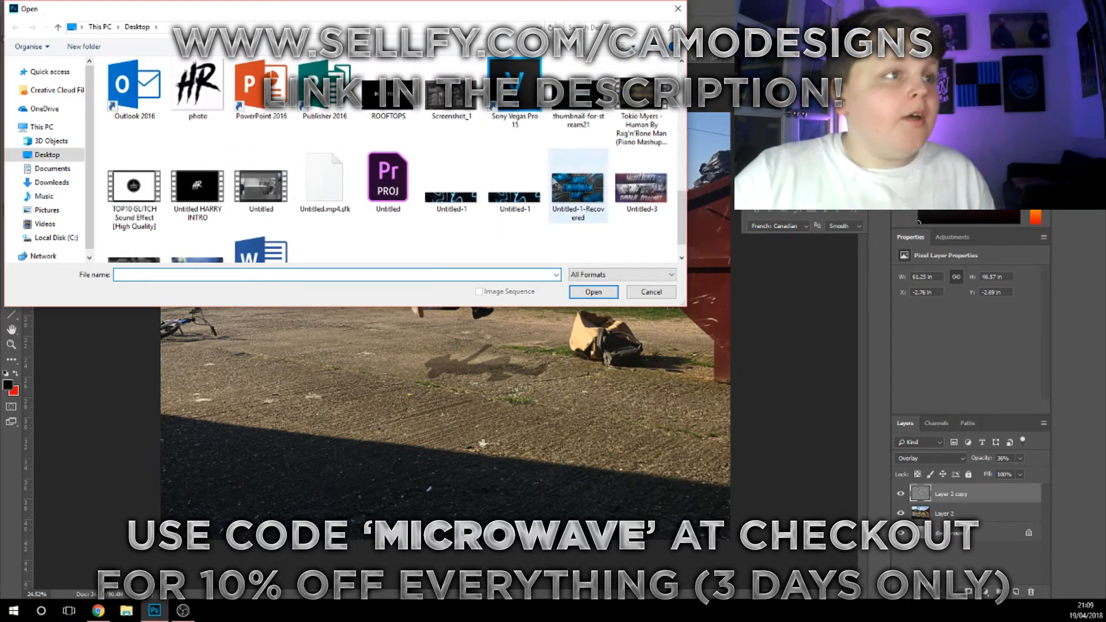
{"action": "scroll", "coordinate": [325, 95], "scroll_direction": "up", "scroll_amount": 2}
{"action": "scroll", "coordinate": [324, 98], "scroll_direction": "up", "scroll_amount": 6}
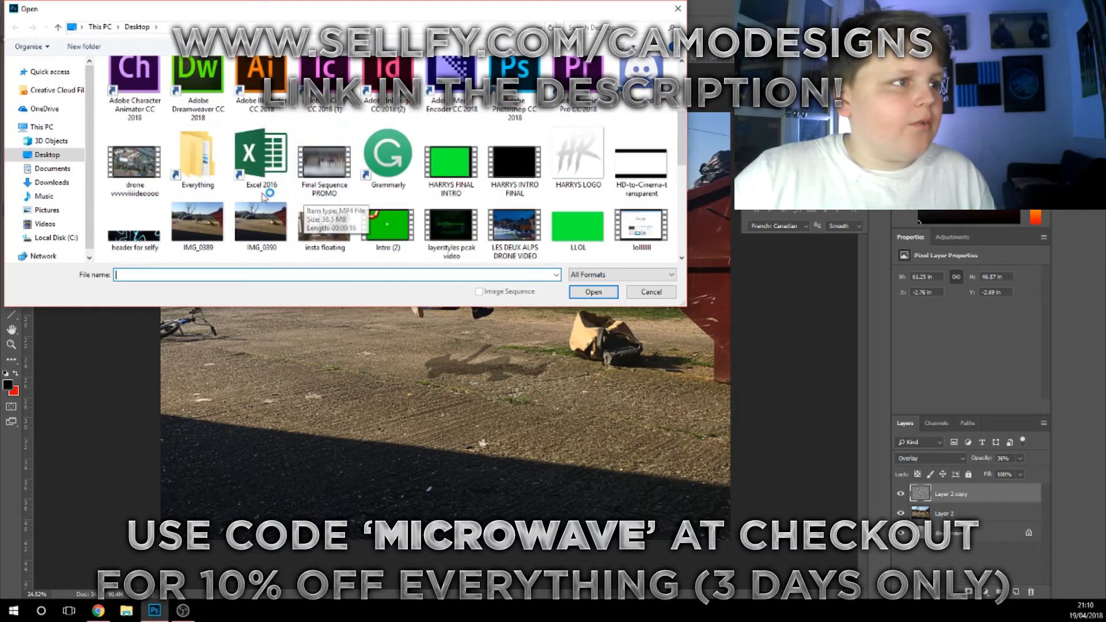
{"action": "left_click", "coordinate": [212, 174]}
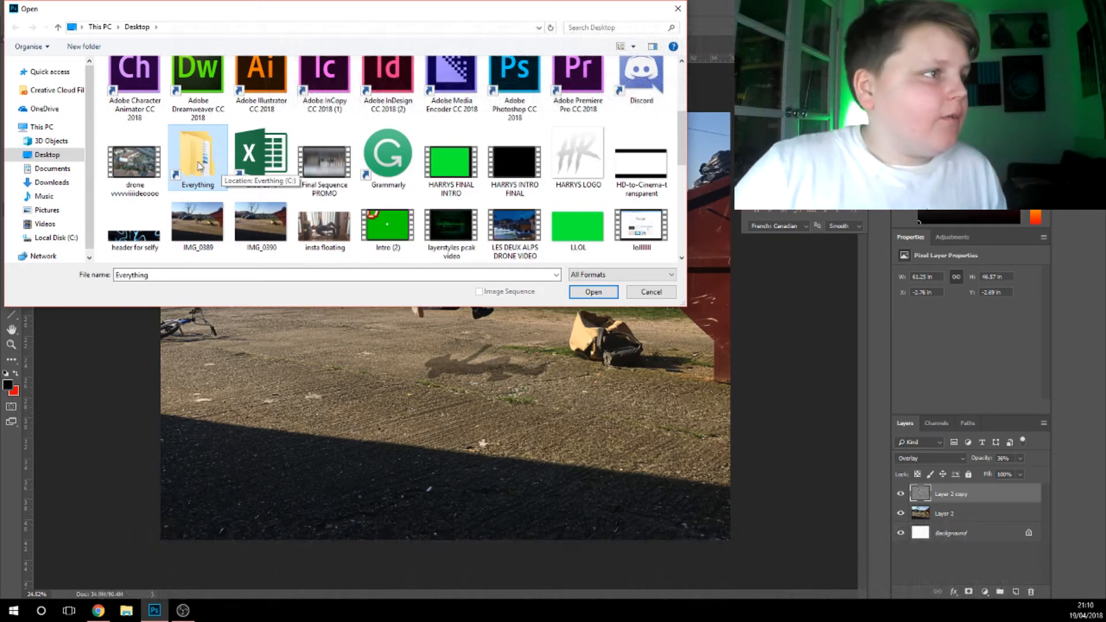
{"action": "double_click", "coordinate": [199, 167]}
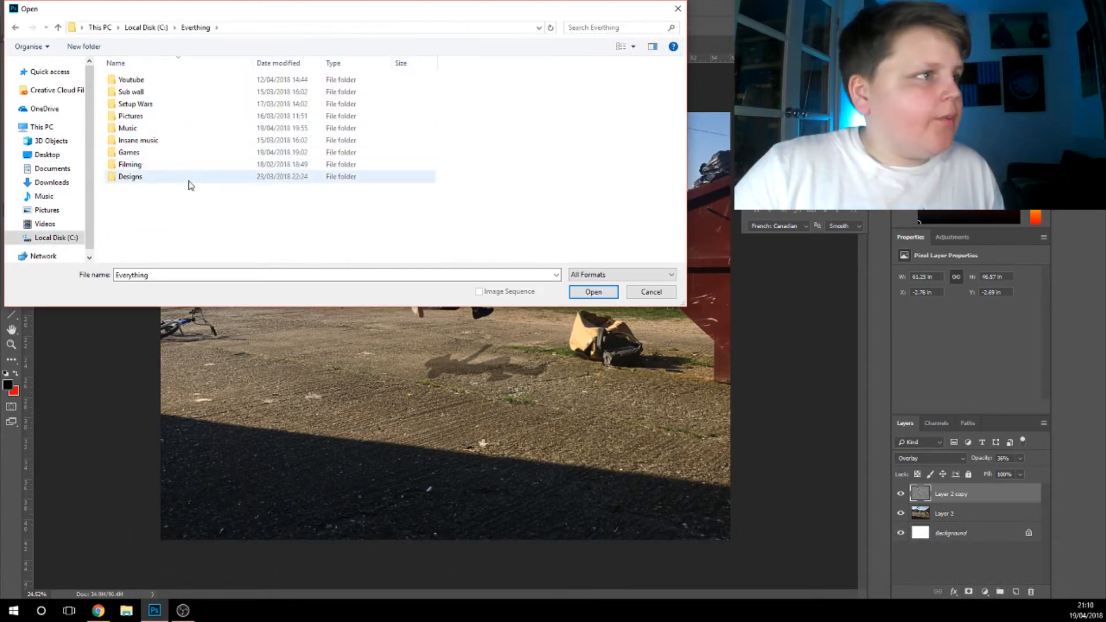
Open INSAN3 By Camo.psd from the My Graphics Packs folder under Designs and Graphics Pack
{"action": "double_click", "coordinate": [191, 183]}
{"action": "double_click", "coordinate": [163, 92]}
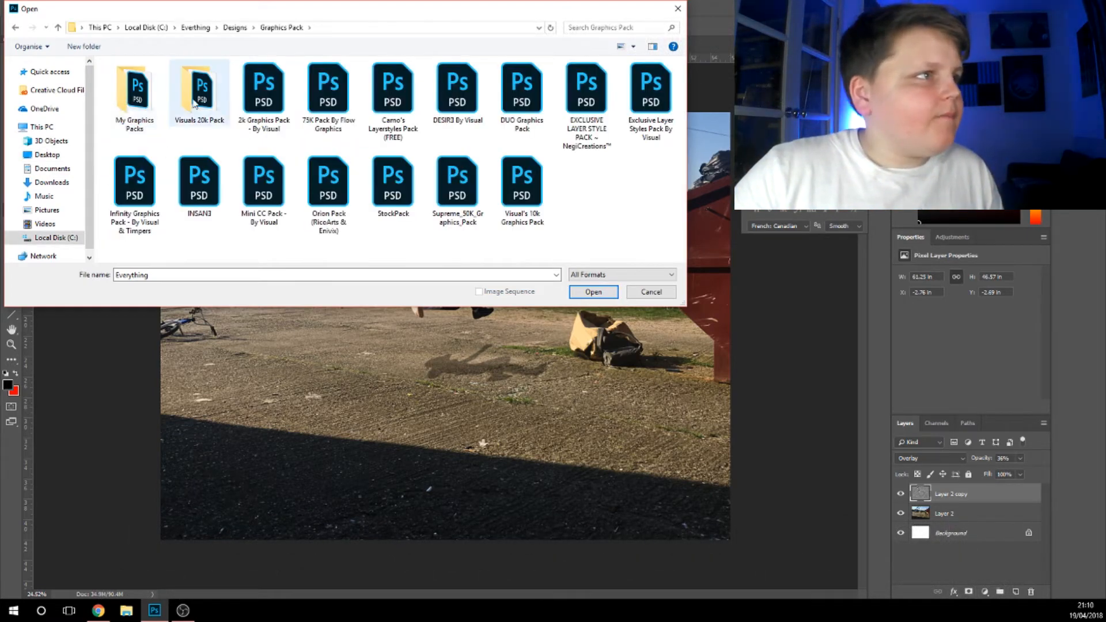
{"action": "double_click", "coordinate": [160, 96]}
{"action": "double_click", "coordinate": [208, 93]}
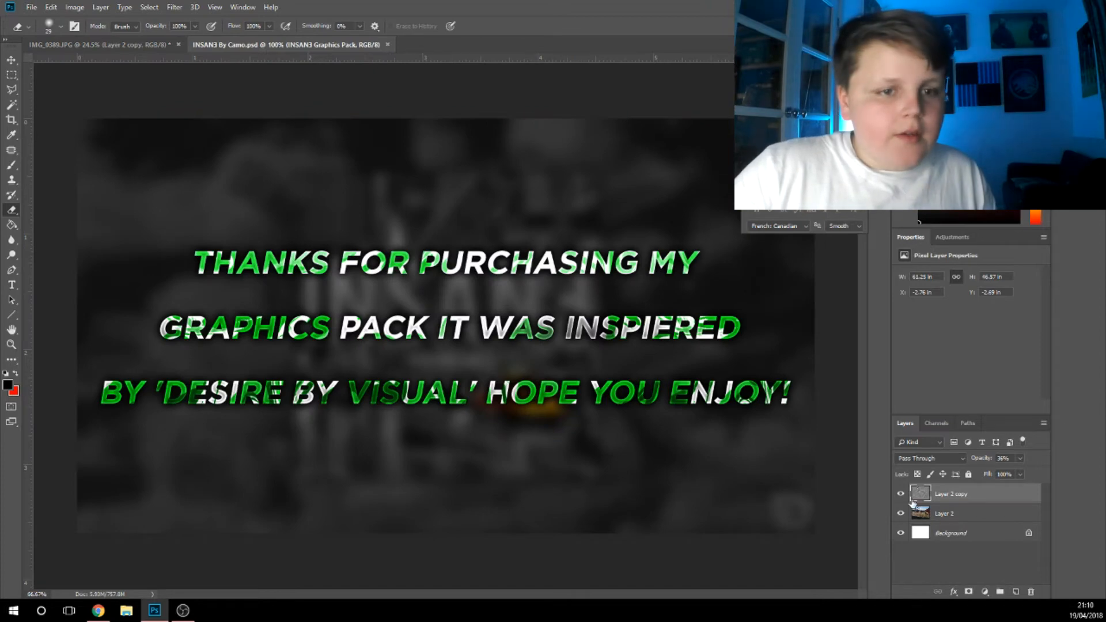
Hide the THANK YOU! and INSAN3 cover layers, then show and expand the CC's group inside INSAN3 Graphics Pack
{"action": "left_click", "coordinate": [901, 494]}
{"action": "left_click", "coordinate": [901, 508]}
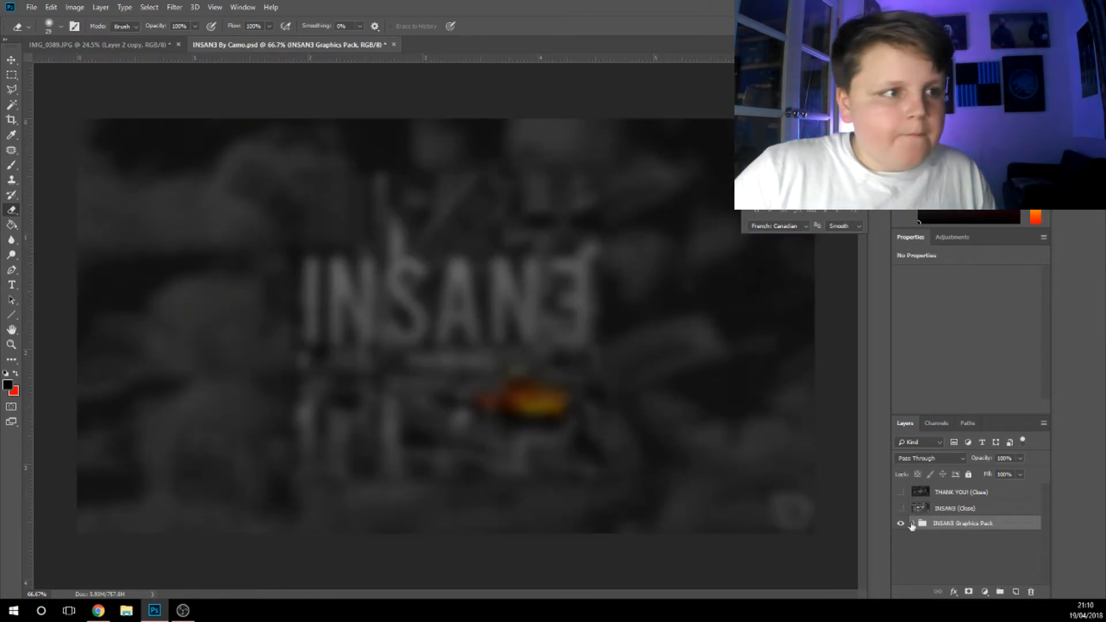
{"action": "left_click", "coordinate": [913, 524]}
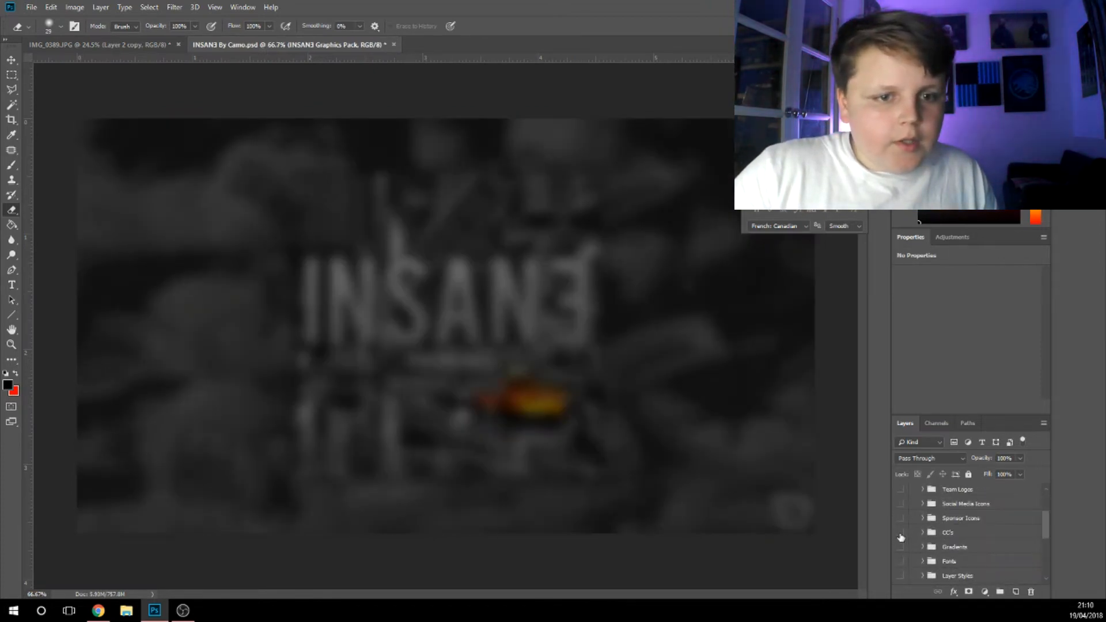
{"action": "left_click", "coordinate": [900, 533]}
{"action": "left_click", "coordinate": [923, 533]}
Preview the first two INSAN3 colour corrections in the CC's group and copy the second one into IMG_0389.JPG
{"action": "left_click", "coordinate": [902, 517]}
{"action": "left_click", "coordinate": [900, 516]}
{"action": "left_click", "coordinate": [900, 531]}
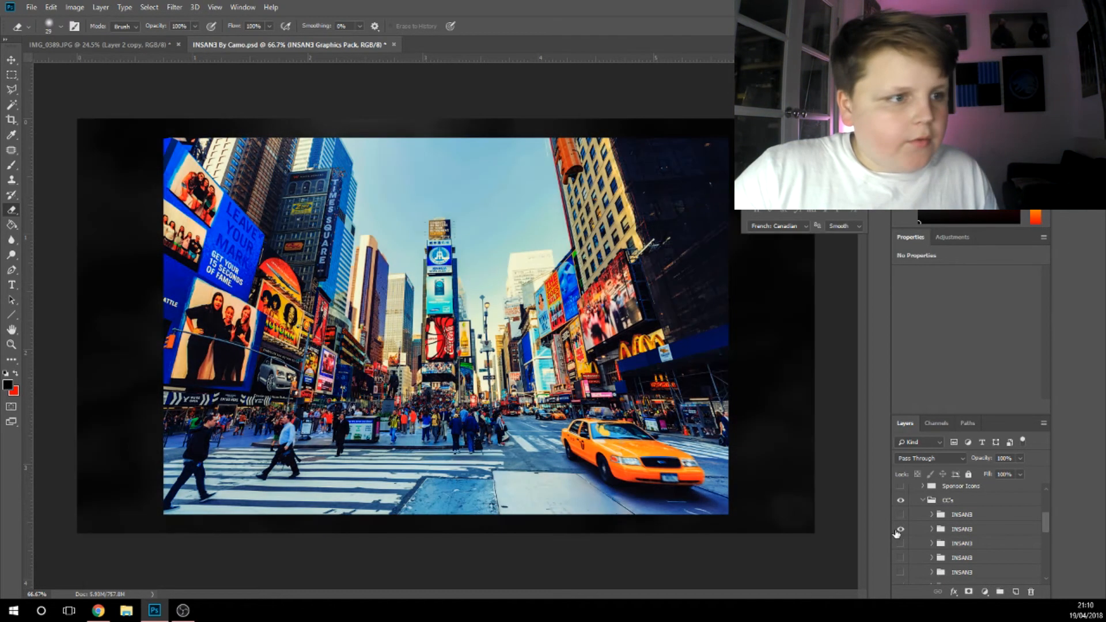
{"action": "left_click", "coordinate": [899, 530]}
{"action": "left_click", "coordinate": [900, 529]}
{"action": "left_click_drag", "start_coordinate": [927, 529], "coordinate": [410, 328]}
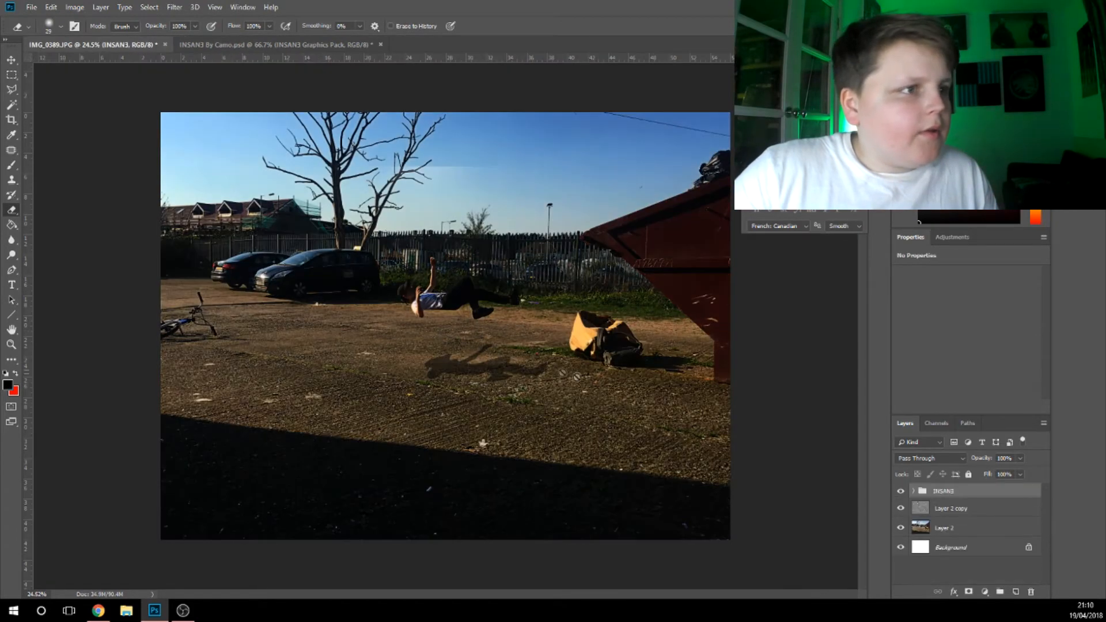
Try the copied INSAN3 colour correction at 49% opacity, compare it on and off, and delete the group
{"action": "left_click", "coordinate": [1020, 459]}
{"action": "left_click_drag", "start_coordinate": [994, 474], "coordinate": [993, 477]}
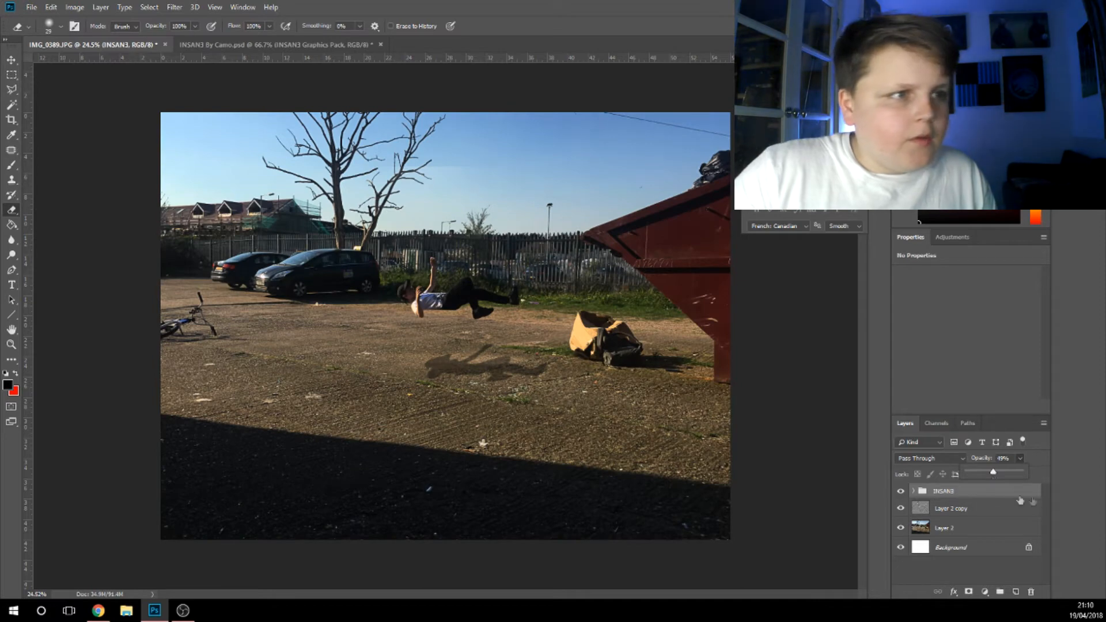
{"action": "left_click", "coordinate": [900, 491]}
{"action": "left_click", "coordinate": [901, 491]}
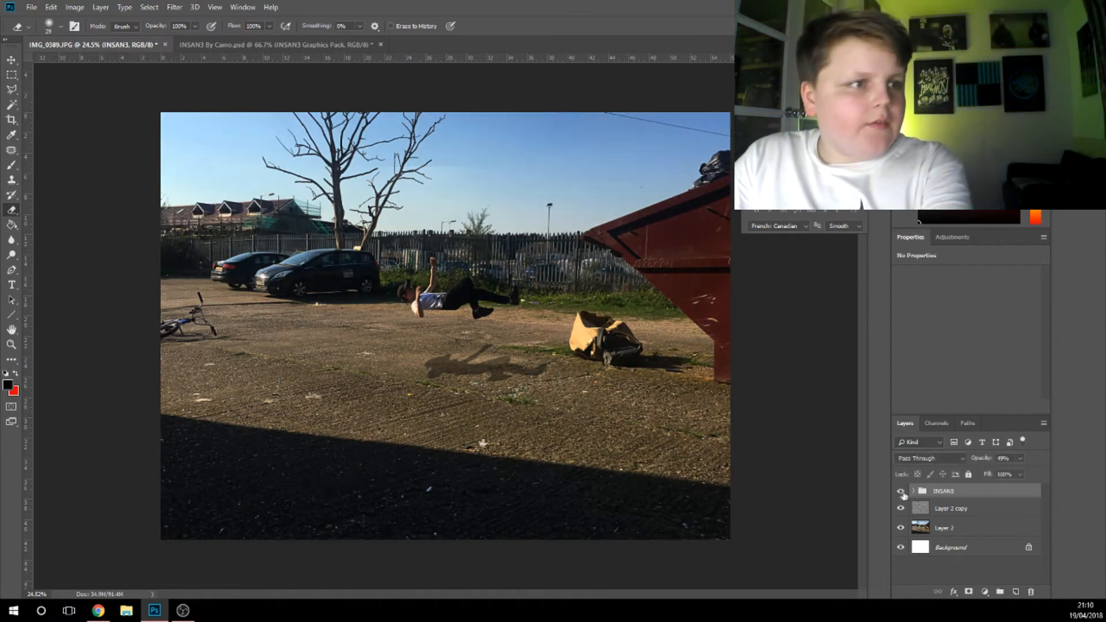
{"action": "key", "text": "Delete"}
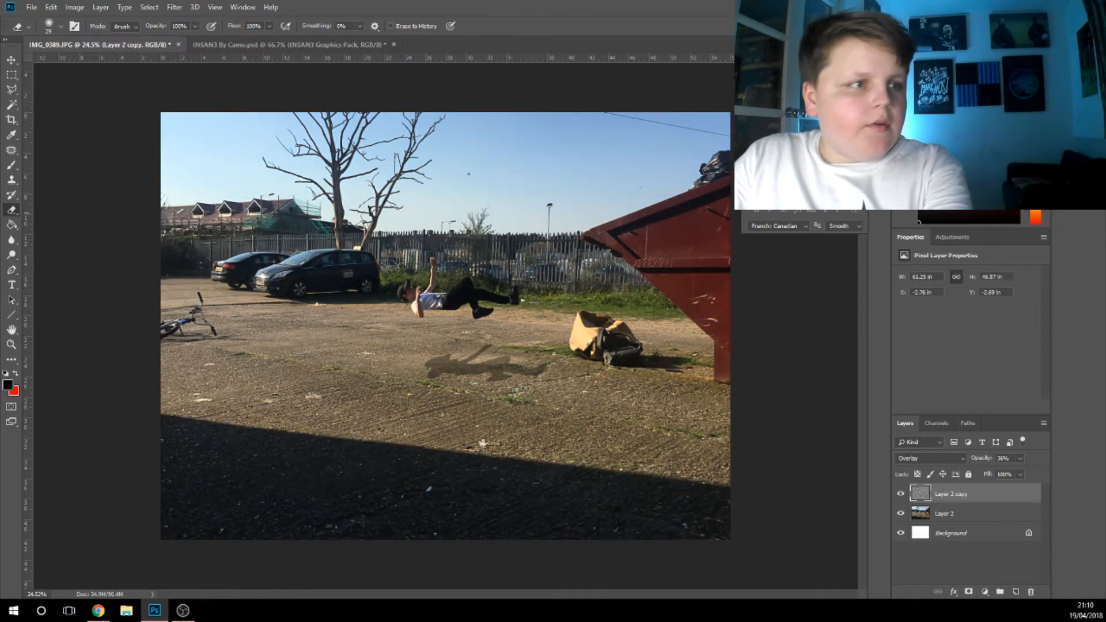
Return to INSAN3 By Camo.psd, show the CC's group and preview its first colour correction
{"action": "key", "text": "ctrl+Tab"}
{"action": "scroll", "coordinate": [921, 539], "scroll_direction": "down", "scroll_amount": 2}
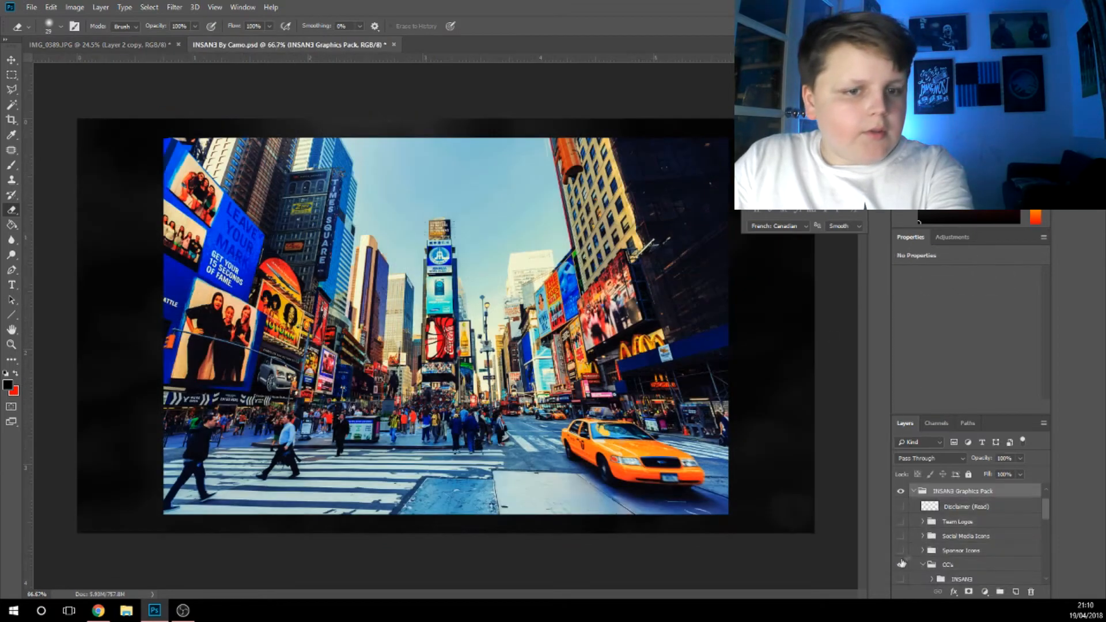
{"action": "left_click", "coordinate": [901, 568]}
{"action": "left_click", "coordinate": [901, 579]}
{"action": "left_click", "coordinate": [901, 579]}
{"action": "left_click", "coordinate": [901, 579]}
{"action": "left_click", "coordinate": [901, 579]}
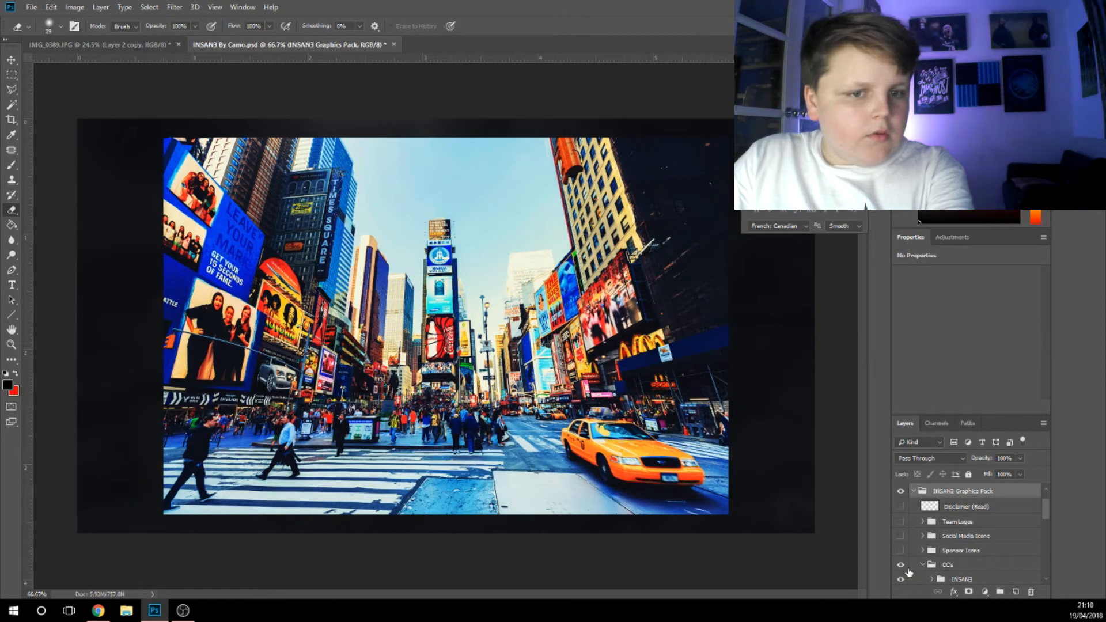
Preview the second to fourth INSAN3 colour corrections in the CC's group with the first one hidden
{"action": "scroll", "coordinate": [905, 565], "scroll_direction": "down", "scroll_amount": 2}
{"action": "left_click", "coordinate": [900, 564]}
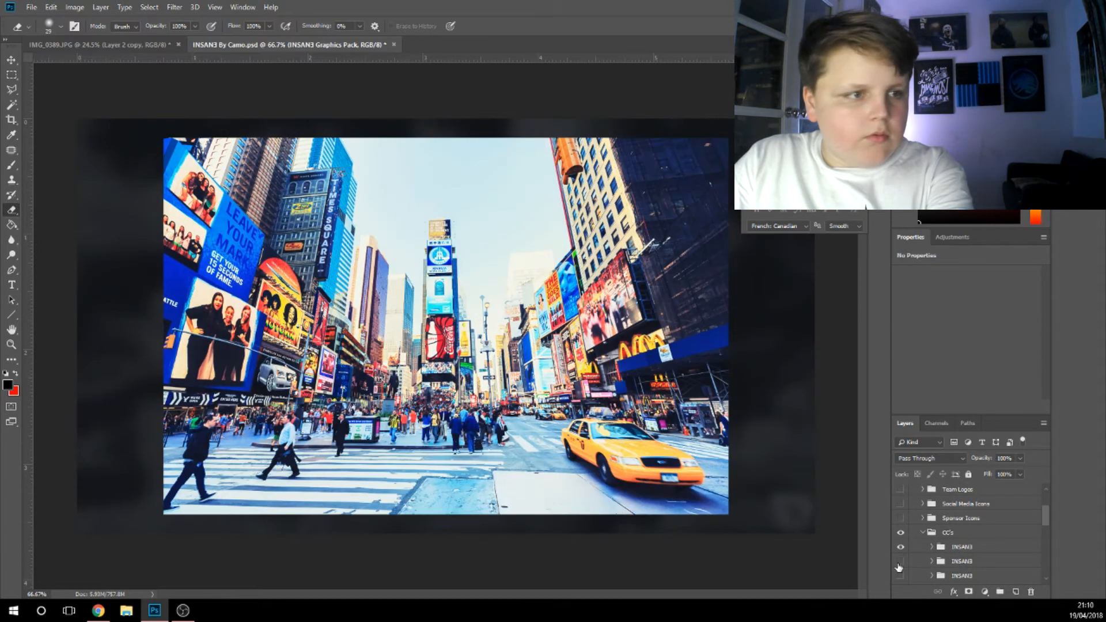
{"action": "left_click", "coordinate": [902, 560]}
{"action": "left_click", "coordinate": [902, 547]}
{"action": "left_click", "coordinate": [901, 563]}
{"action": "scroll", "coordinate": [902, 565], "scroll_direction": "down", "scroll_amount": 2}
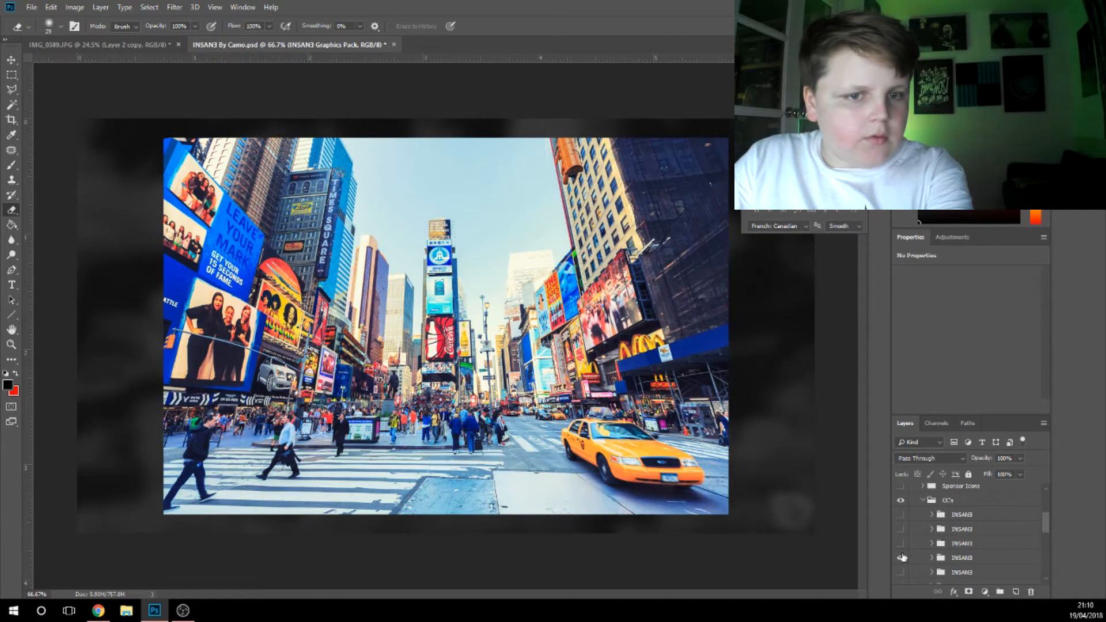
{"action": "left_click", "coordinate": [902, 558]}
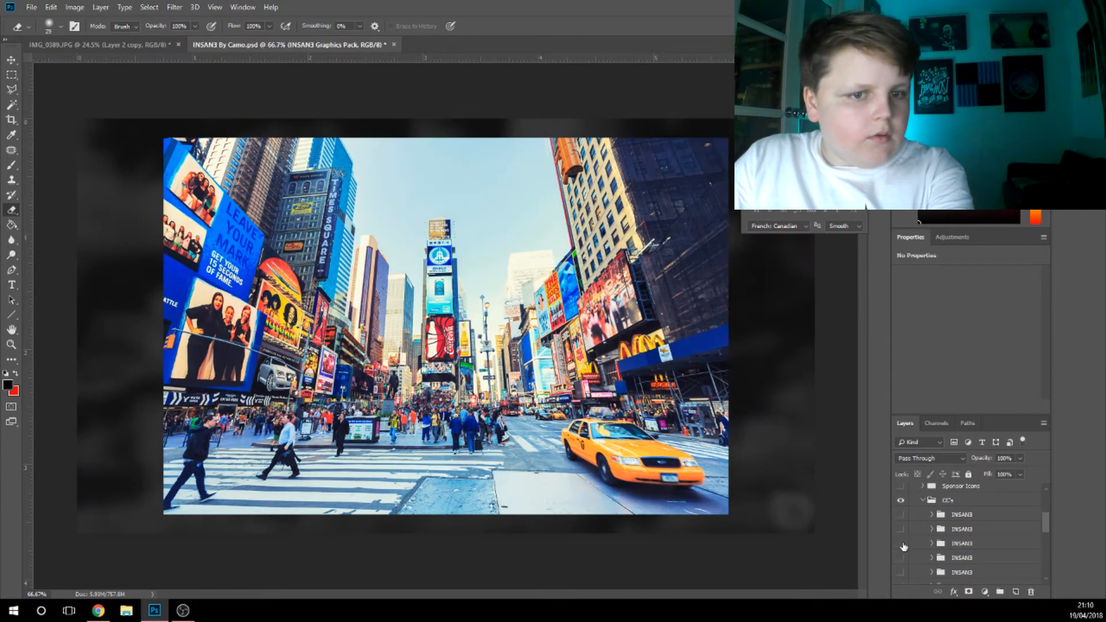
Compare the third and fourth colour corrections and copy the fourth INSAN3 group into IMG_0389.JPG
{"action": "left_click", "coordinate": [904, 548]}
{"action": "left_click", "coordinate": [903, 549]}
{"action": "left_click", "coordinate": [902, 558]}
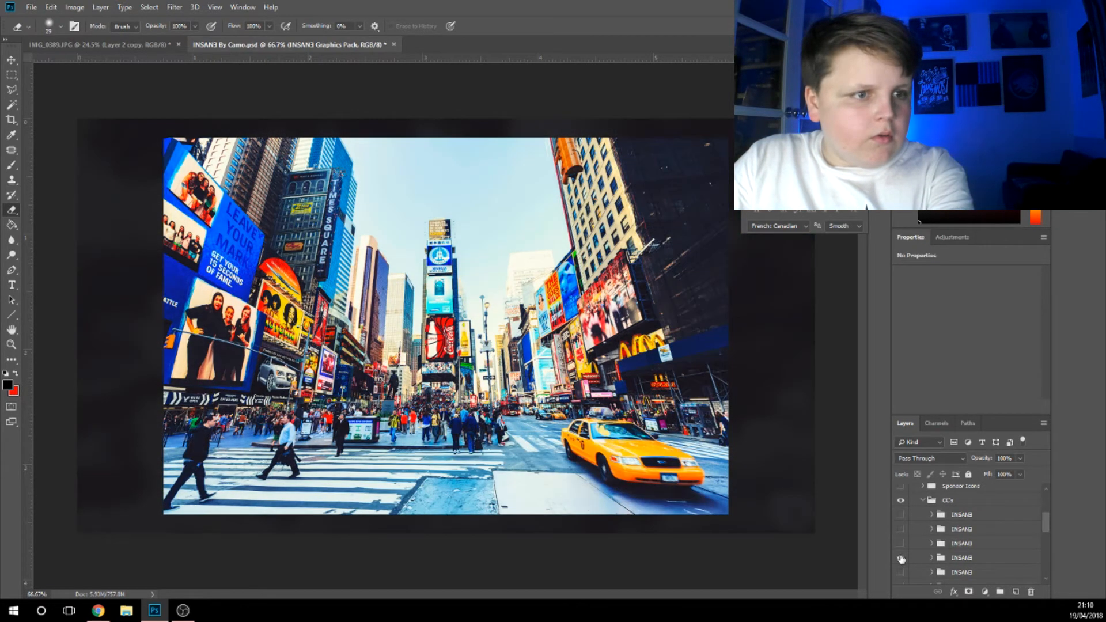
{"action": "left_click", "coordinate": [904, 559]}
{"action": "left_click_drag", "start_coordinate": [911, 559], "coordinate": [355, 326]}
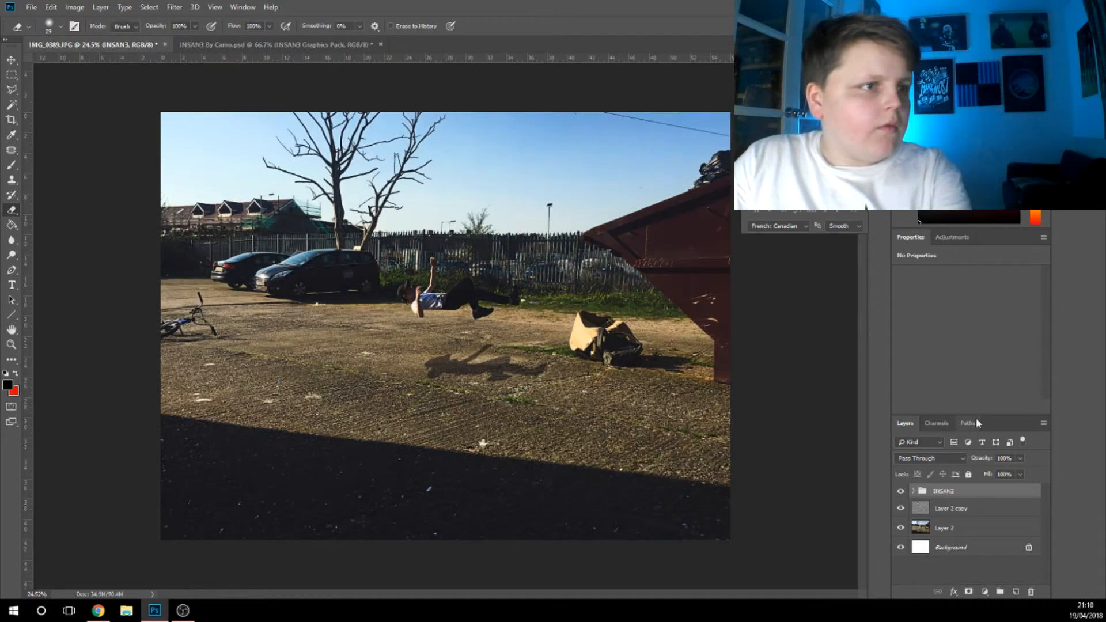
Lower the INSAN3 group's opacity to about half and compare the photo with and without it
{"action": "left_click", "coordinate": [1019, 459]}
{"action": "left_click_drag", "start_coordinate": [995, 474], "coordinate": [992, 478]}
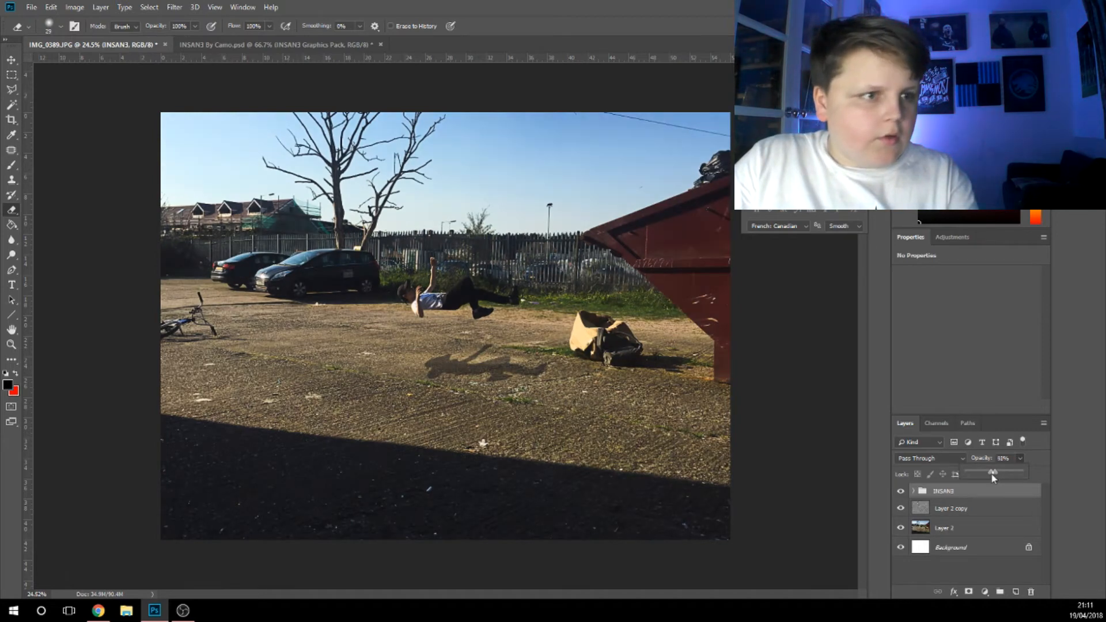
{"action": "left_click", "coordinate": [902, 491]}
{"action": "left_click", "coordinate": [901, 492]}
{"action": "left_click", "coordinate": [901, 491]}
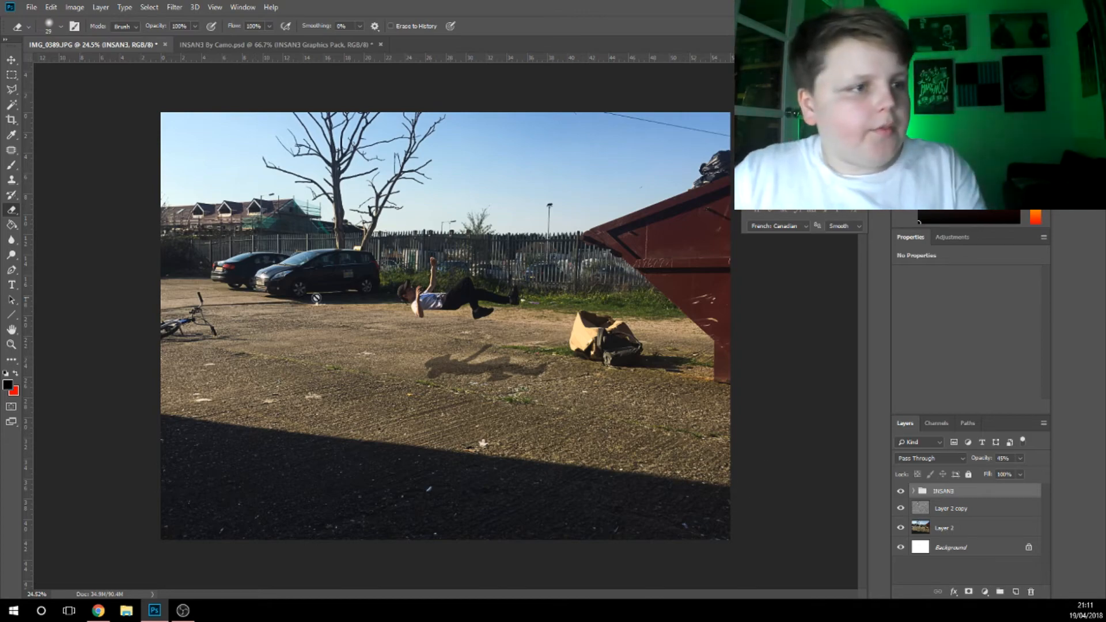
Merge the INSAN3 group, Layer 2 copy and Layer 2 into a single layer above the Background
{"action": "scroll", "coordinate": [316, 298], "scroll_direction": "up", "scroll_amount": 2}
{"action": "scroll", "coordinate": [224, 474], "scroll_direction": "down", "scroll_amount": 4}
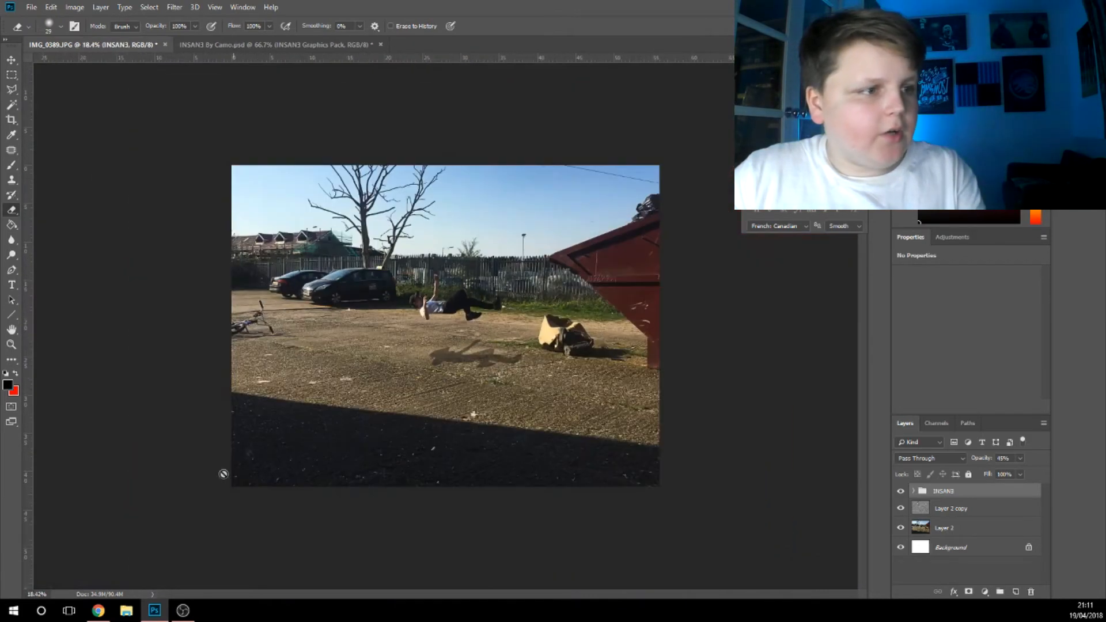
{"action": "scroll", "coordinate": [227, 493], "scroll_direction": "up", "scroll_amount": 5}
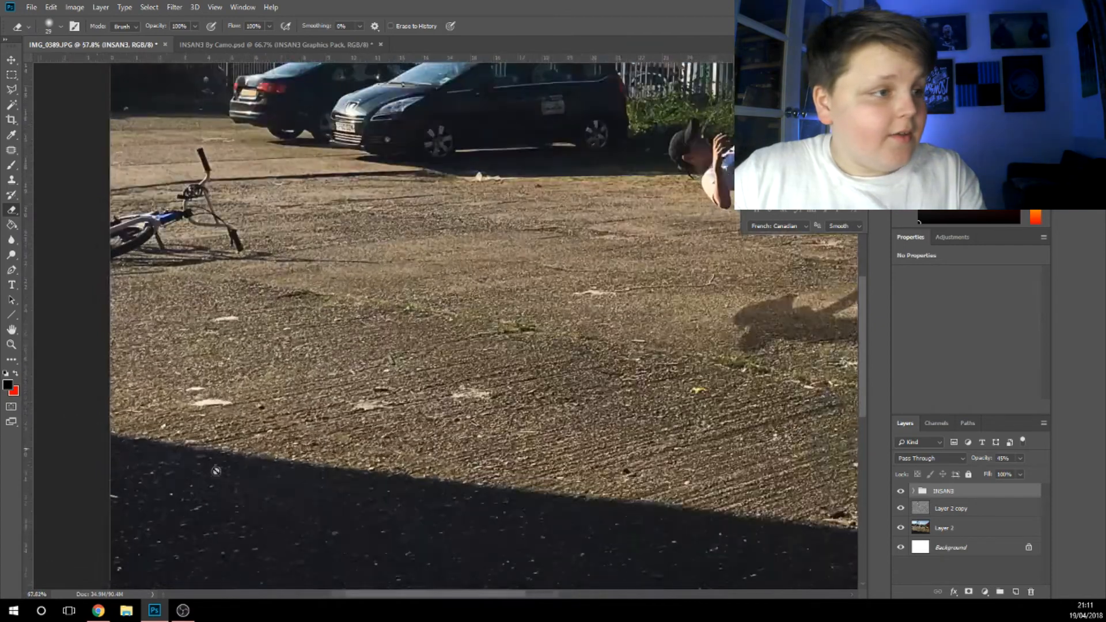
{"action": "scroll", "coordinate": [216, 472], "scroll_direction": "up", "scroll_amount": 1}
{"action": "left_click", "coordinate": [971, 524], "text": "shift"}
{"action": "right_click", "coordinate": [973, 525]}
{"action": "left_click", "coordinate": [1007, 379]}
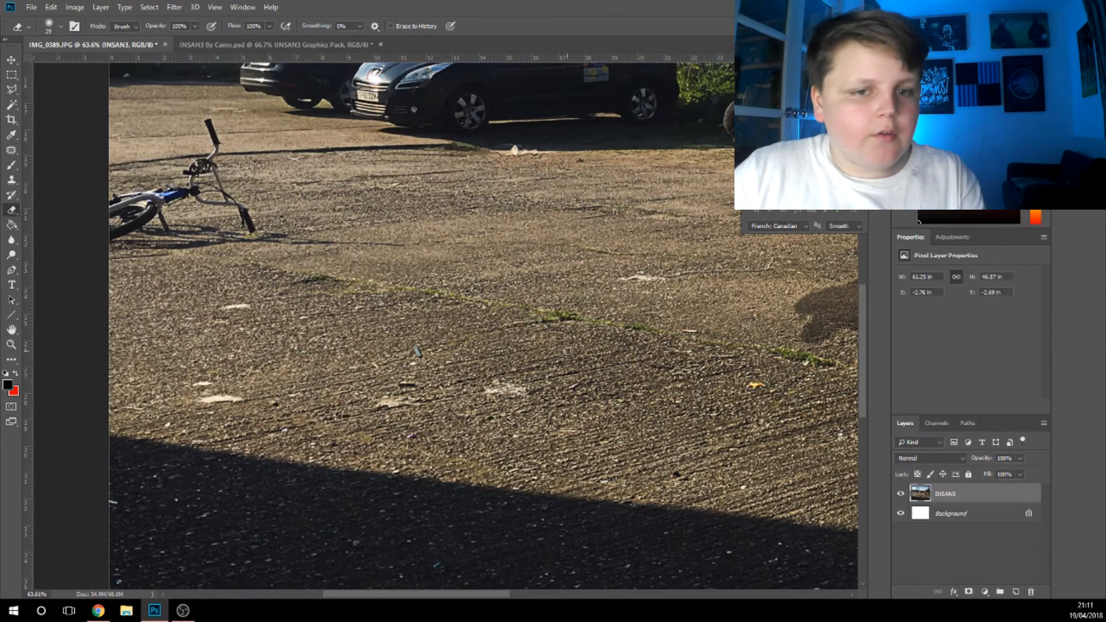
Select the dark shadowed foreground with the Polygonal Lasso, following its upper edge and enclosing the area beyond the canvas
{"action": "scroll", "coordinate": [70, 417], "scroll_direction": "down", "scroll_amount": 2}
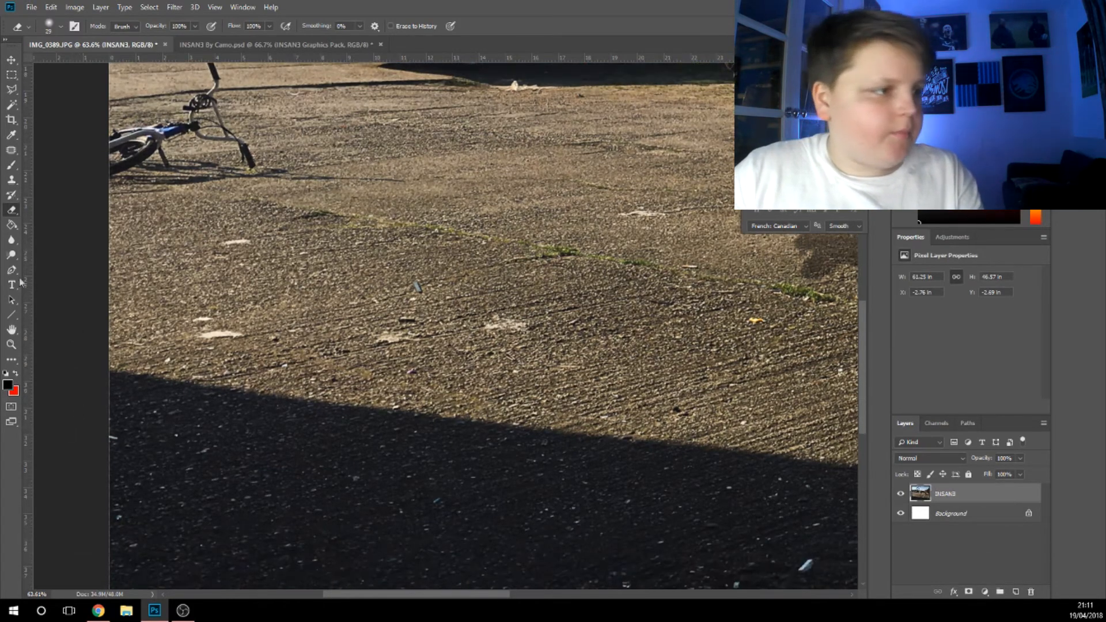
{"action": "left_click", "coordinate": [8, 91]}
{"action": "left_click", "coordinate": [70, 344]}
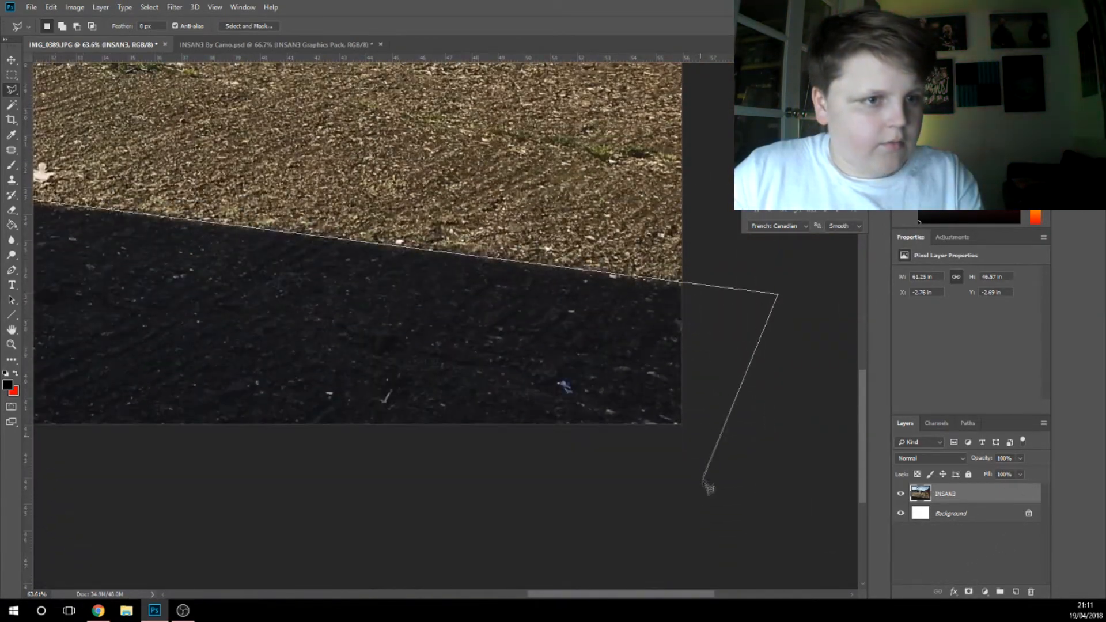
{"action": "left_click", "coordinate": [703, 481]}
{"action": "left_click", "coordinate": [80, 482]}
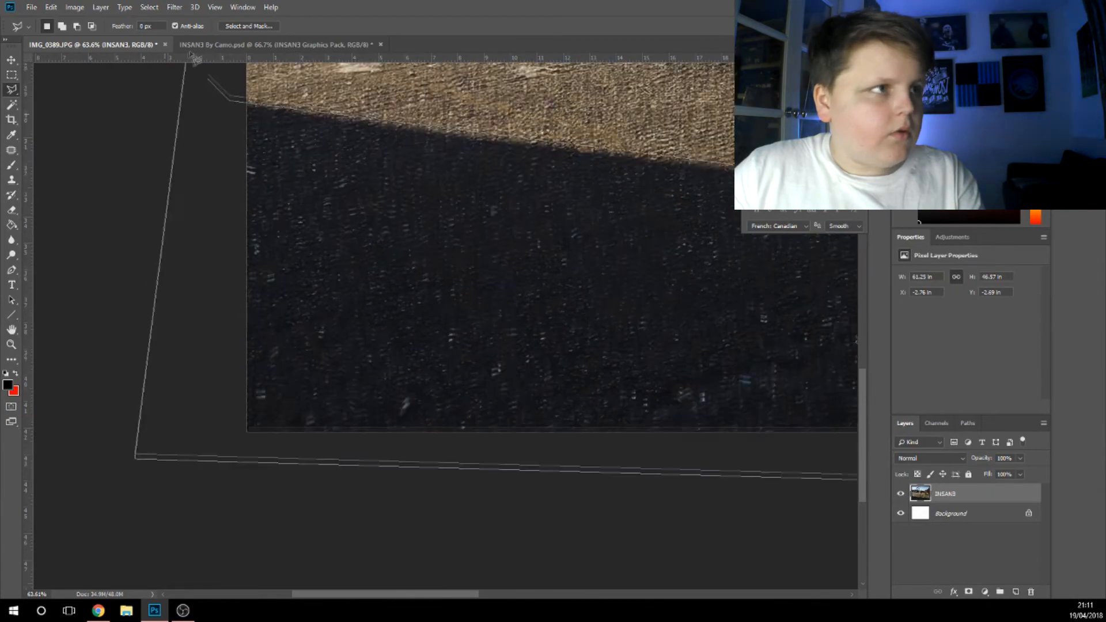
{"action": "left_click", "coordinate": [210, 112]}
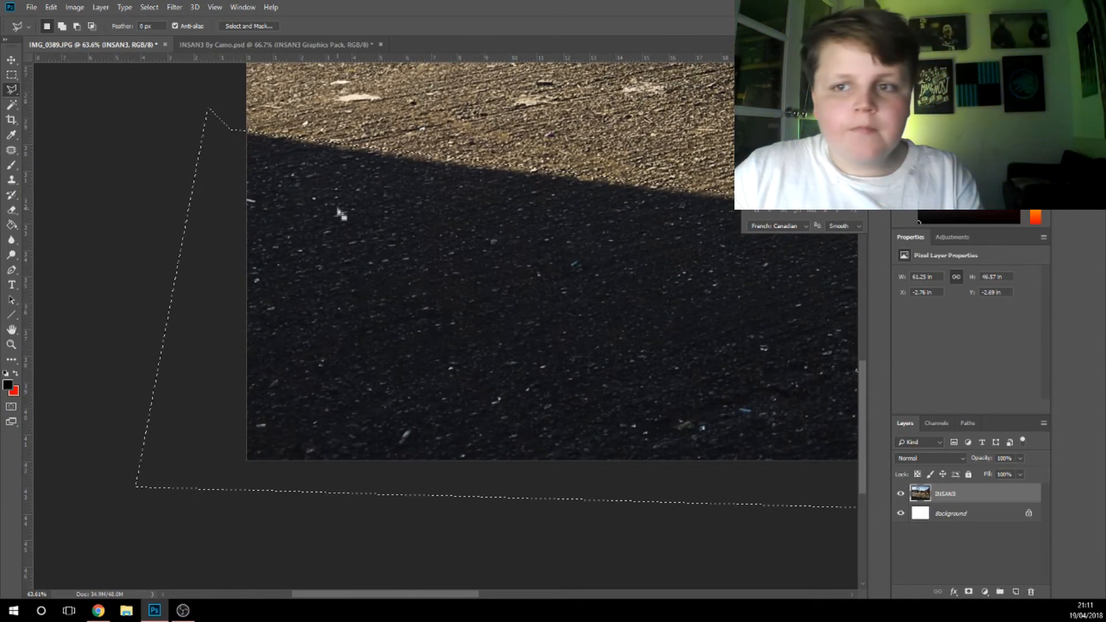
{"action": "scroll", "coordinate": [403, 267], "scroll_direction": "down", "scroll_amount": 4}
{"action": "scroll", "coordinate": [525, 289], "scroll_direction": "up", "scroll_amount": 1}
{"action": "scroll", "coordinate": [501, 467], "scroll_direction": "down", "scroll_amount": 2}
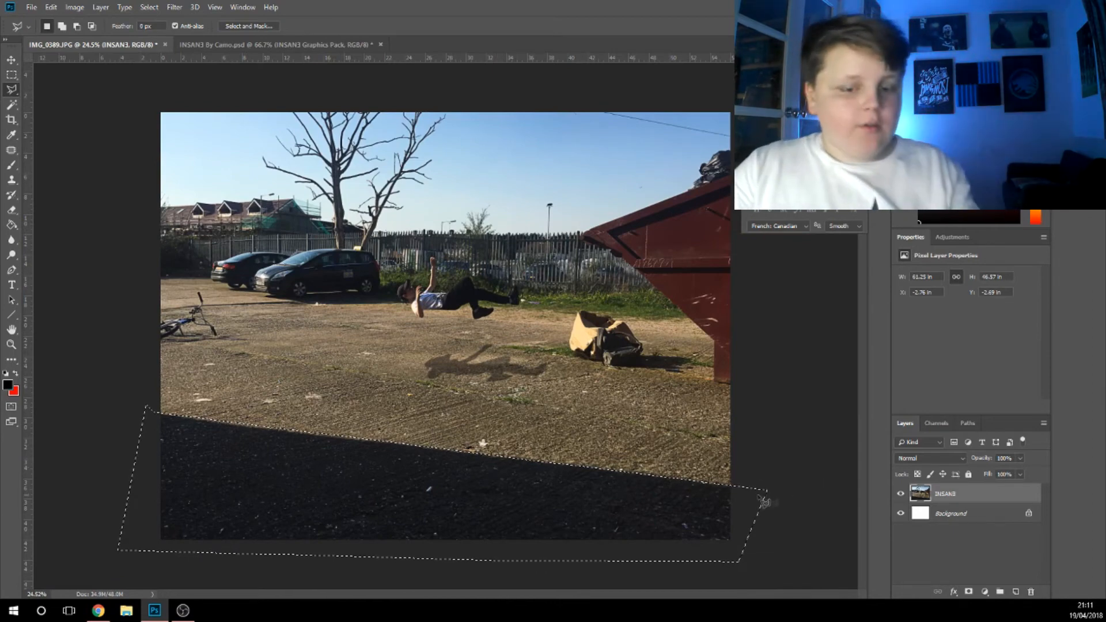
Copy the selected shadow area onto its own layer and check it by toggling its visibility
{"action": "key", "text": "ctrl+c"}
{"action": "key", "text": "ctrl+v"}
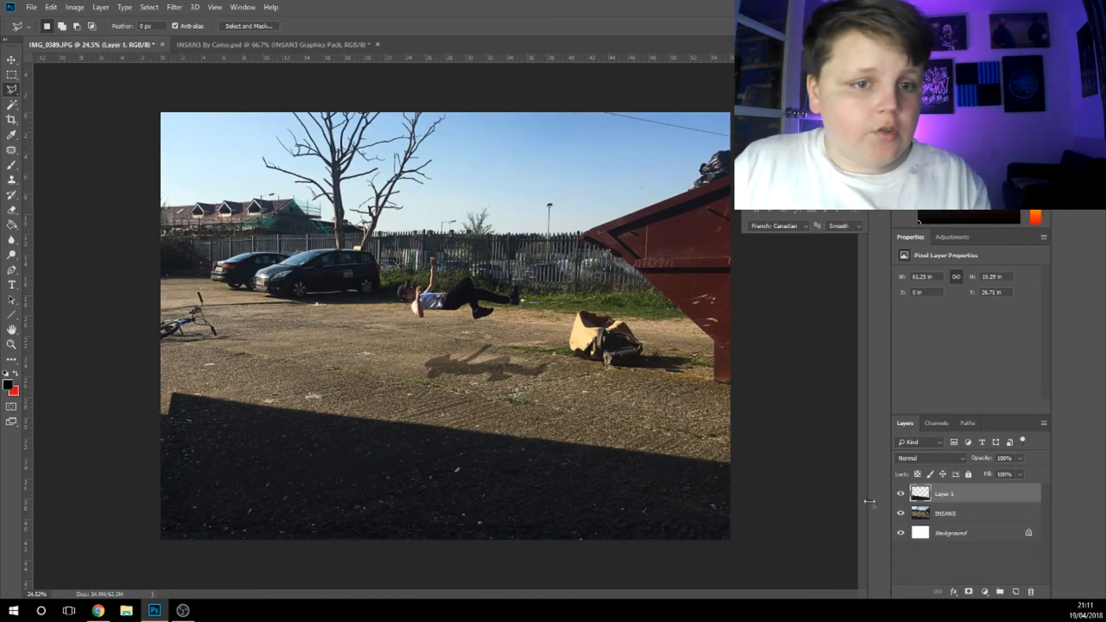
{"action": "left_click", "coordinate": [901, 495]}
{"action": "left_click", "coordinate": [902, 496]}
{"action": "left_click", "coordinate": [902, 496]}
{"action": "left_click", "coordinate": [902, 496]}
Move the pasted shadow copy back into line with the original shadow along the foreground
{"action": "key", "text": "ctrl+t"}
{"action": "left_click_drag", "start_coordinate": [302, 469], "coordinate": [289, 488]}
{"action": "key", "text": "Return"}
{"action": "key", "text": "l"}
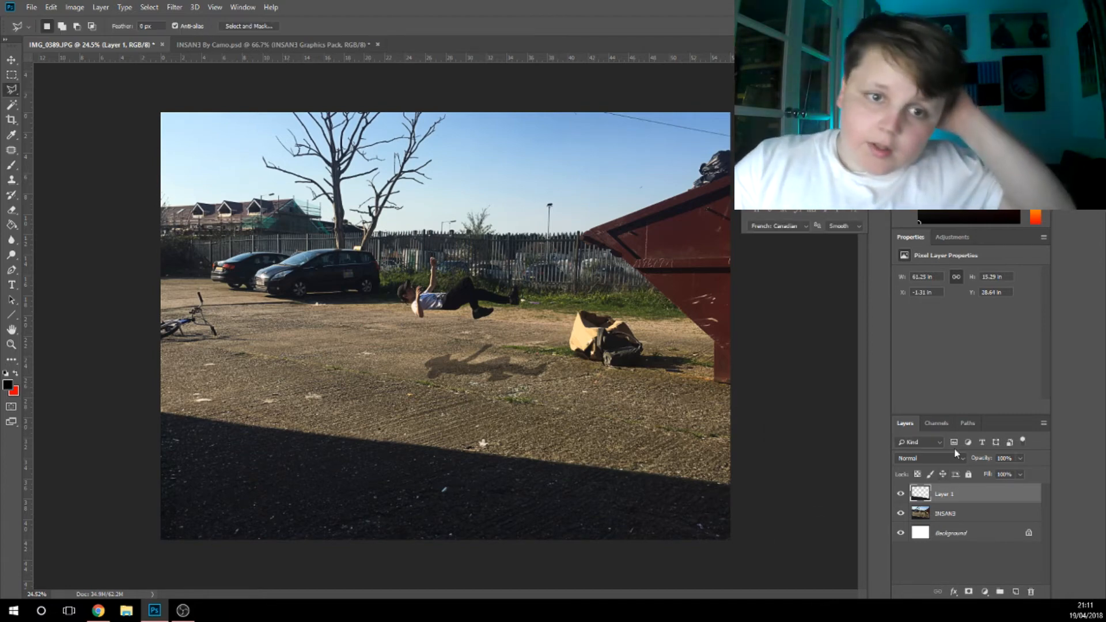
{"action": "left_click", "coordinate": [969, 443]}
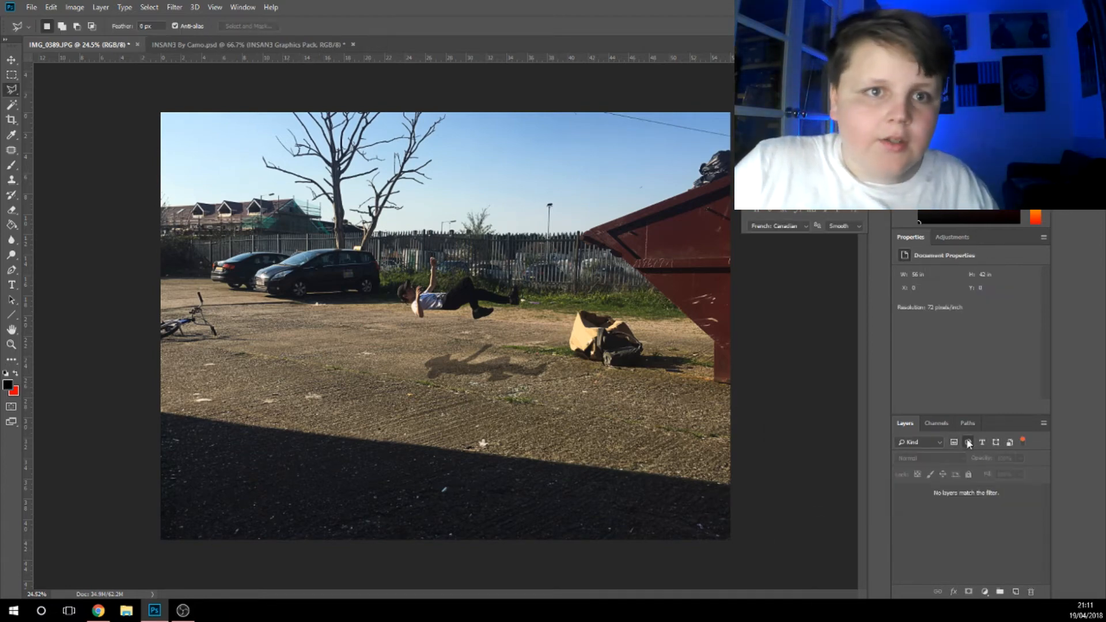
{"action": "left_click", "coordinate": [969, 443]}
{"action": "left_click", "coordinate": [941, 497]}
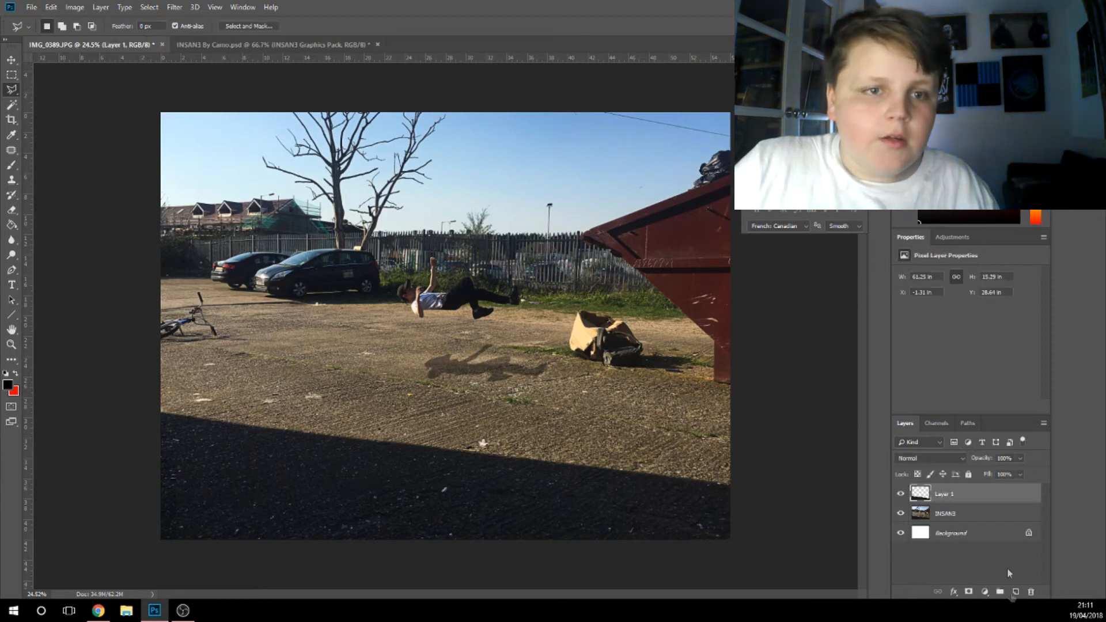
Add a Hue/Saturation adjustment layer above Layer 1 with its lightness at -1
{"action": "left_click", "coordinate": [948, 238]}
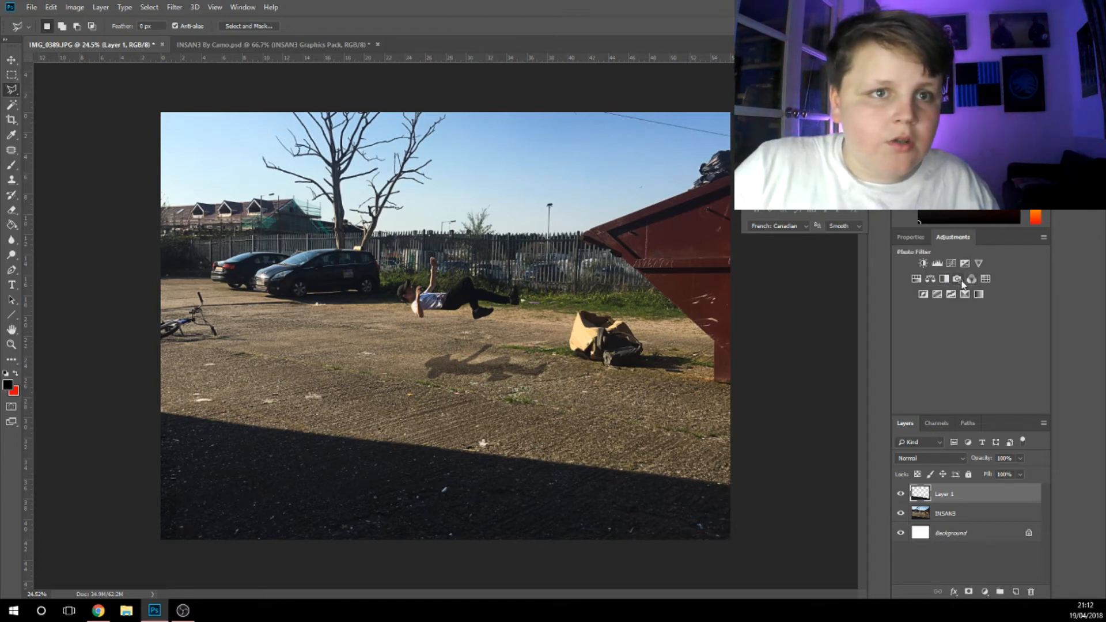
{"action": "left_click", "coordinate": [915, 279]}
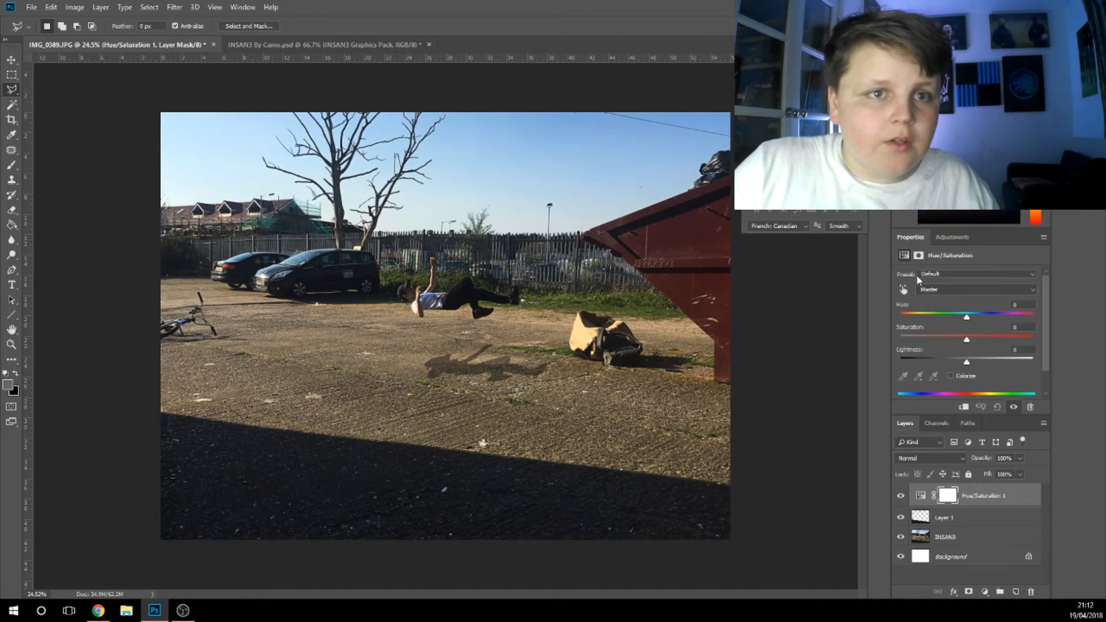
{"action": "mouse_move", "coordinate": [973, 361]}
{"action": "left_mouse_down"}
{"action": "mouse_move", "coordinate": [994, 362]}
{"action": "mouse_move", "coordinate": [970, 369]}
{"action": "left_mouse_up"}
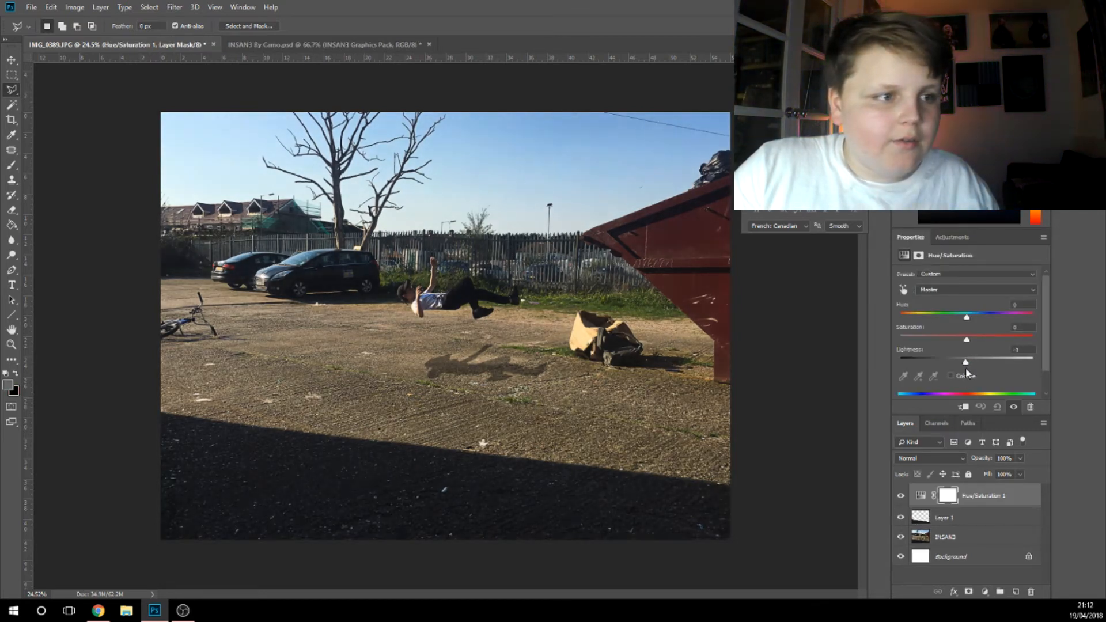
{"action": "left_click", "coordinate": [957, 519]}
{"action": "left_click", "coordinate": [980, 499]}
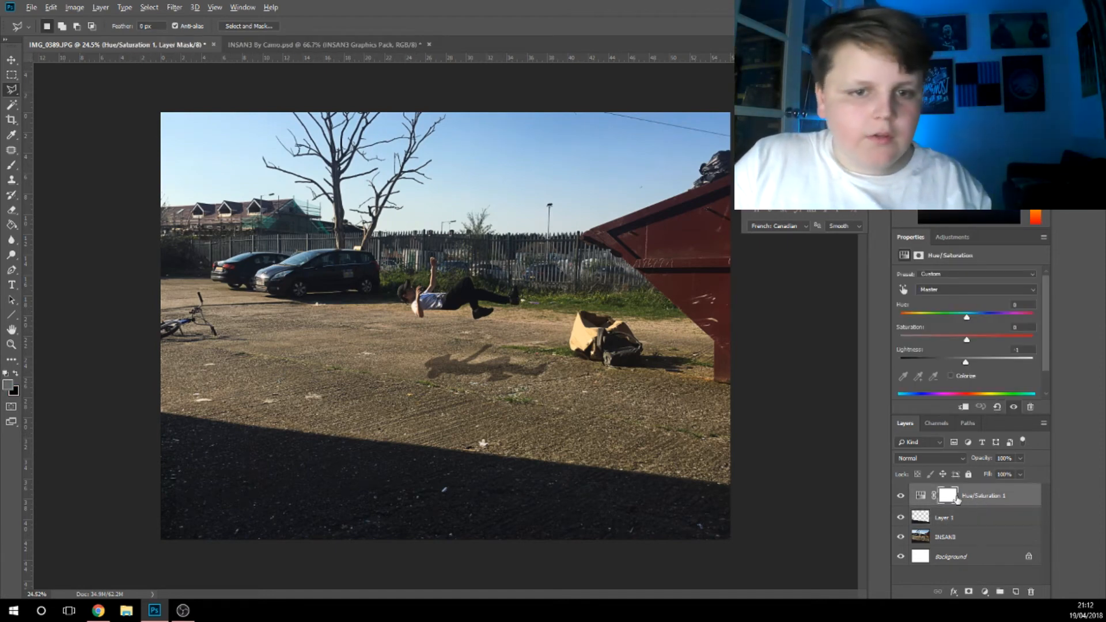
Clip the Hue/Saturation 1 adjustment to Layer 1 so it affects only the shadow copy
{"action": "left_click_drag", "start_coordinate": [965, 504], "coordinate": [965, 506], "text": "alt"}
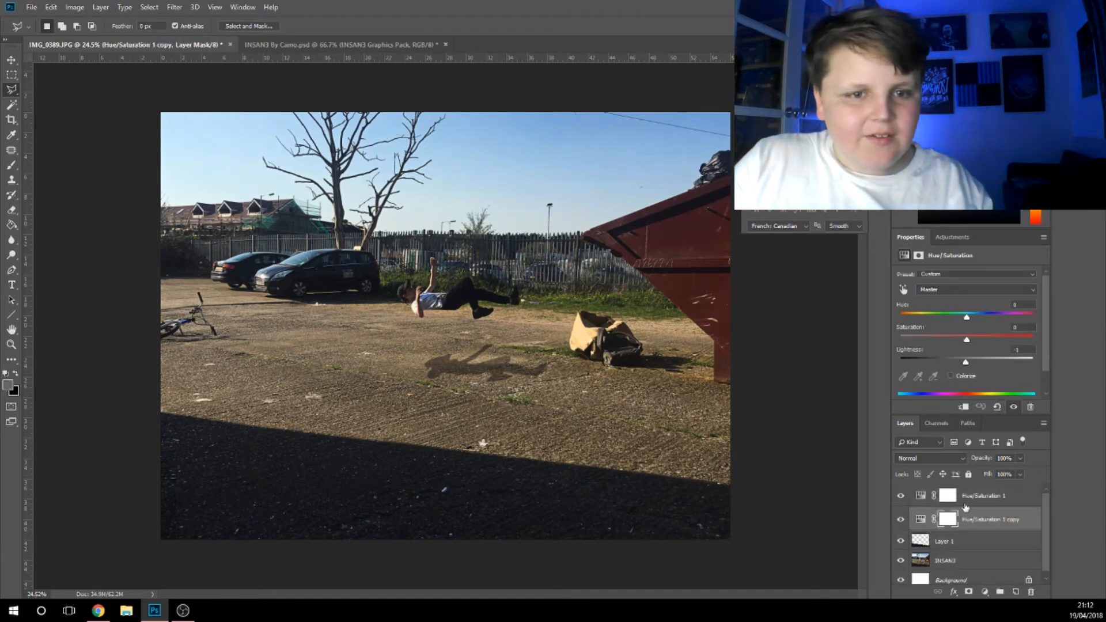
{"action": "key", "text": "ctrl+z"}
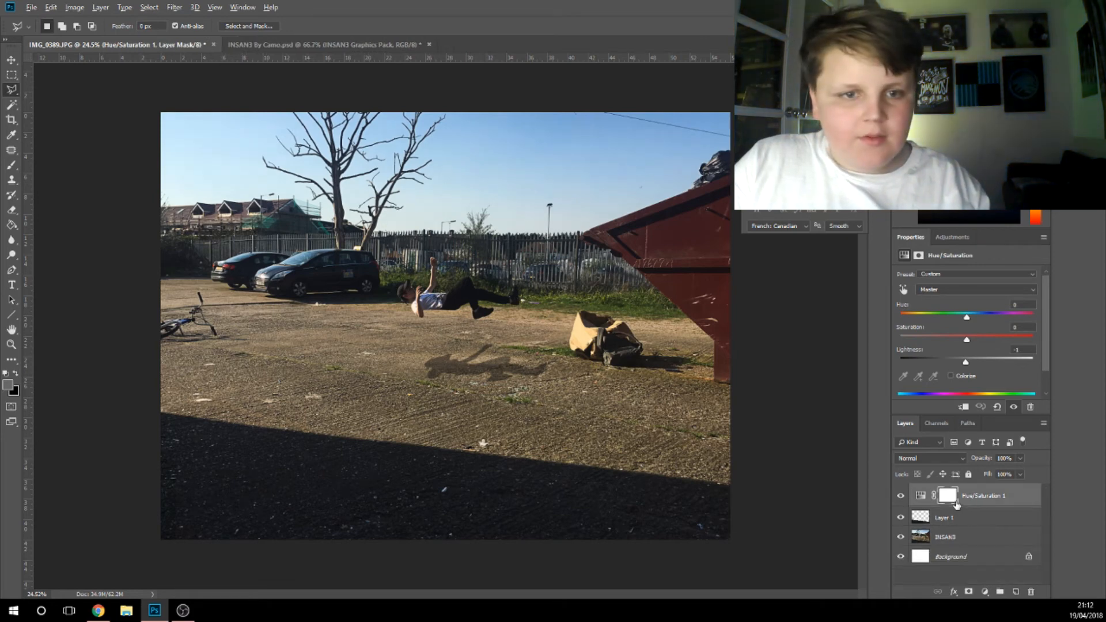
{"action": "left_click", "coordinate": [969, 506], "text": "alt"}
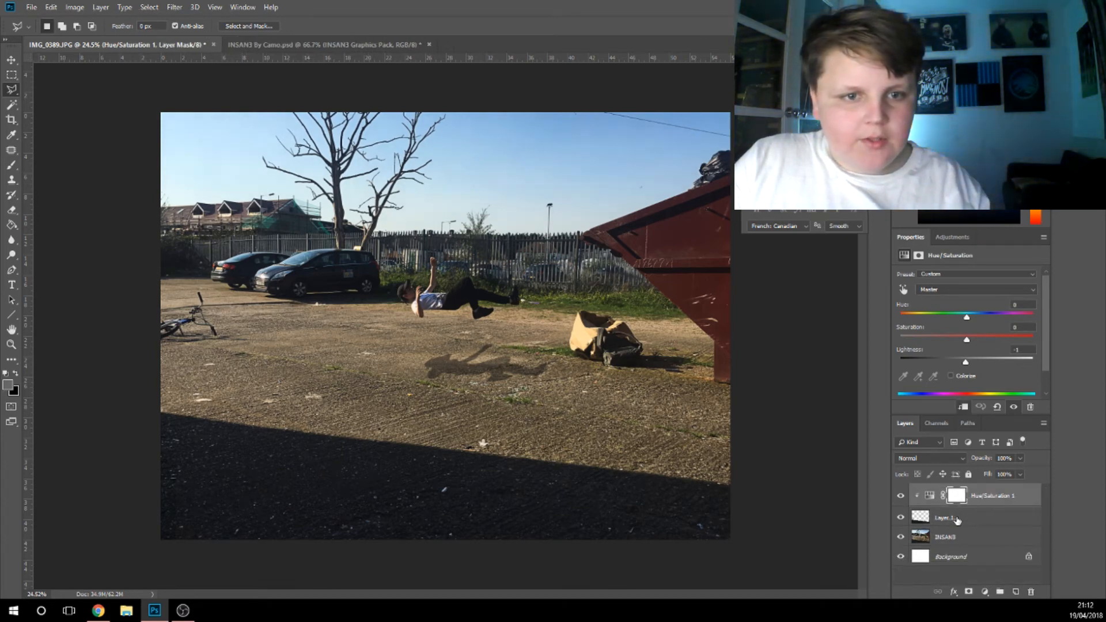
Lighten the foreground shadow by setting the Hue/Saturation lightness to +11 and check the whole photo
{"action": "left_click_drag", "start_coordinate": [965, 363], "coordinate": [976, 365]}
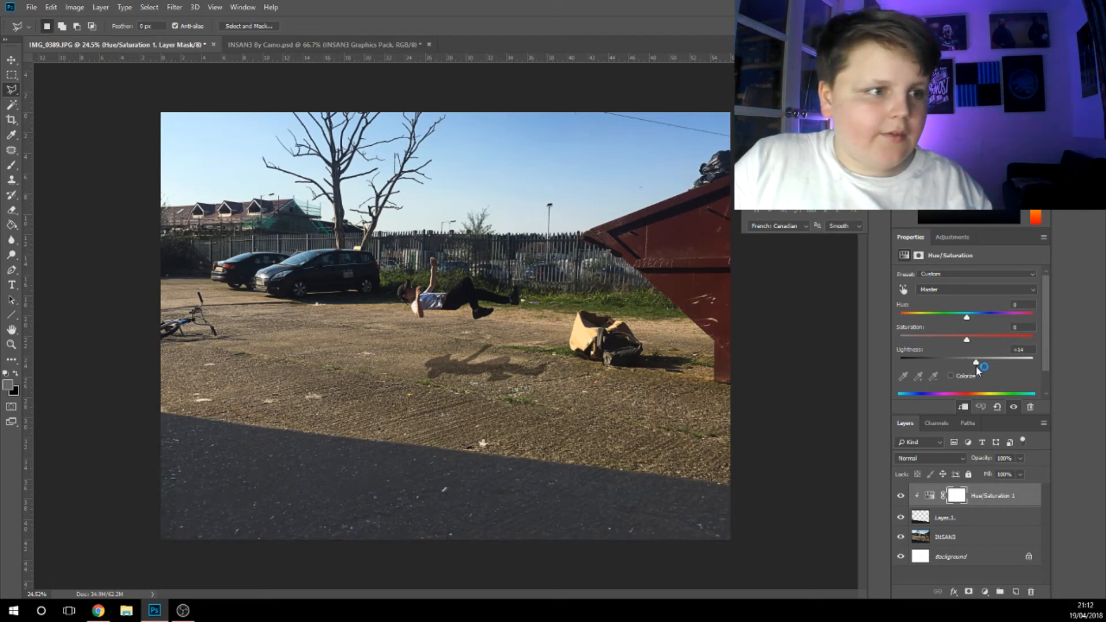
{"action": "left_click_drag", "start_coordinate": [974, 368], "coordinate": [975, 375]}
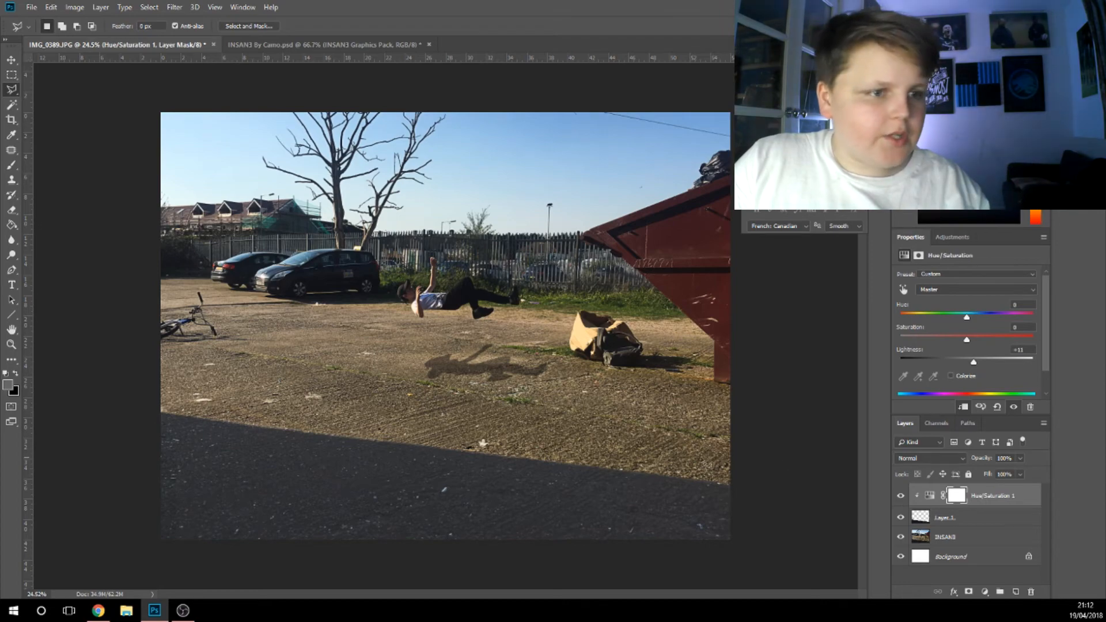
{"action": "scroll", "coordinate": [351, 440], "scroll_direction": "down", "scroll_amount": 3}
{"action": "scroll", "coordinate": [363, 432], "scroll_direction": "up", "scroll_amount": 3}
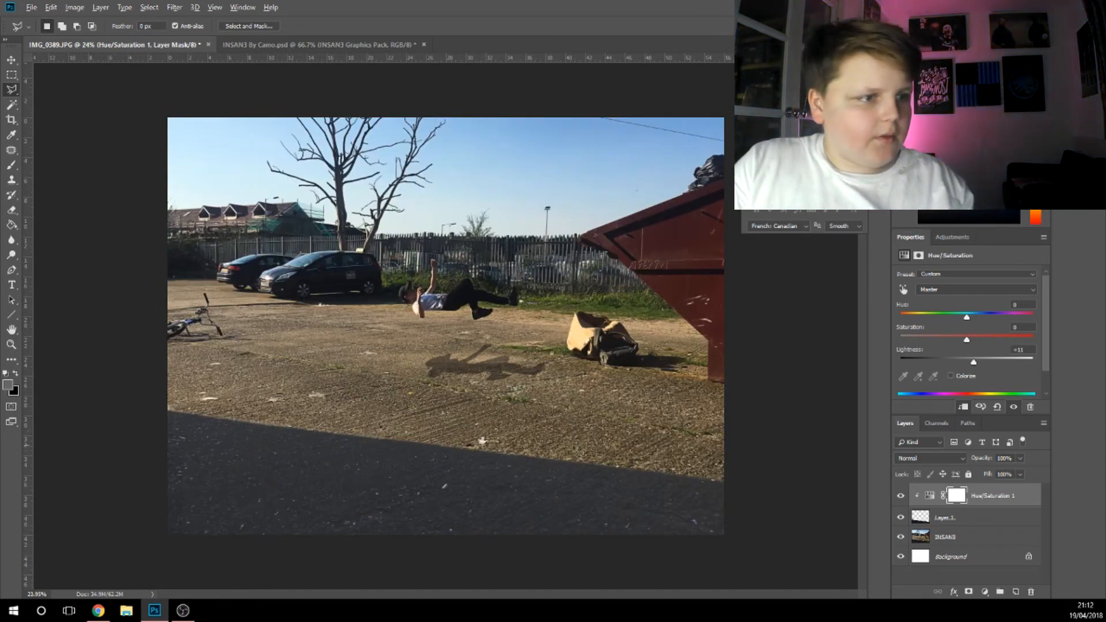
Merge the clipped Hue/Saturation 1 adjustment down into Layer 1
{"action": "scroll", "coordinate": [685, 464], "scroll_direction": "up", "scroll_amount": 1}
{"action": "scroll", "coordinate": [809, 469], "scroll_direction": "down", "scroll_amount": 2}
{"action": "right_click", "coordinate": [1007, 501]}
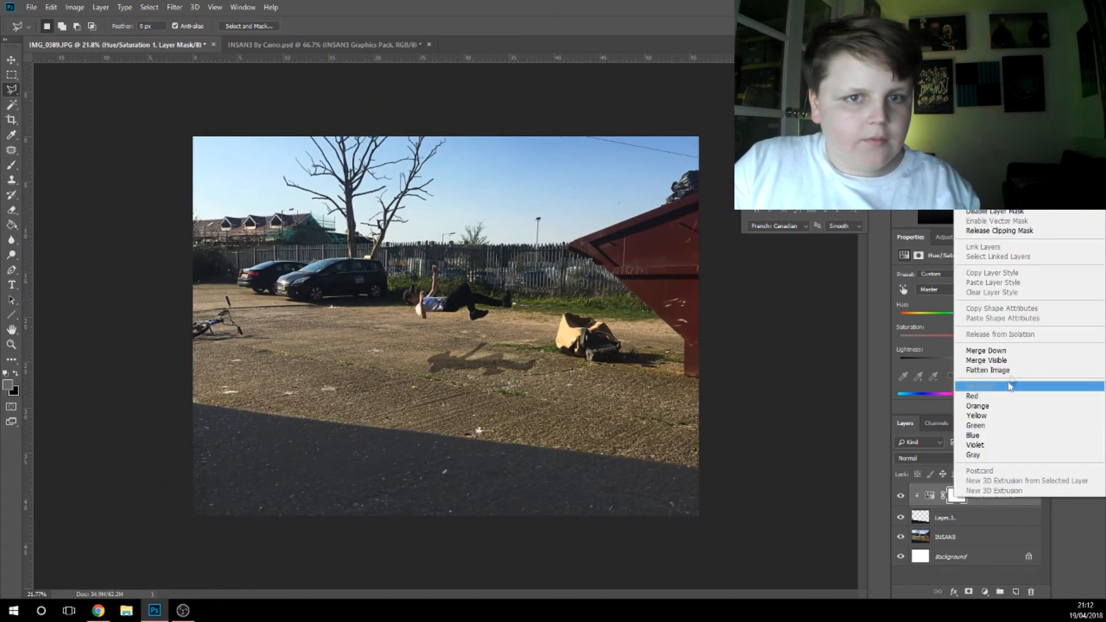
{"action": "left_click", "coordinate": [1008, 350]}
Examine the levitating figure and its ground shadow up close, and check them against the whole photo
{"action": "scroll", "coordinate": [349, 433], "scroll_direction": "up", "scroll_amount": 2}
{"action": "scroll", "coordinate": [403, 427], "scroll_direction": "down", "scroll_amount": 3}
{"action": "scroll", "coordinate": [516, 419], "scroll_direction": "up", "scroll_amount": 1}
{"action": "scroll", "coordinate": [517, 419], "scroll_direction": "up", "scroll_amount": 1}
{"action": "key", "text": "w"}
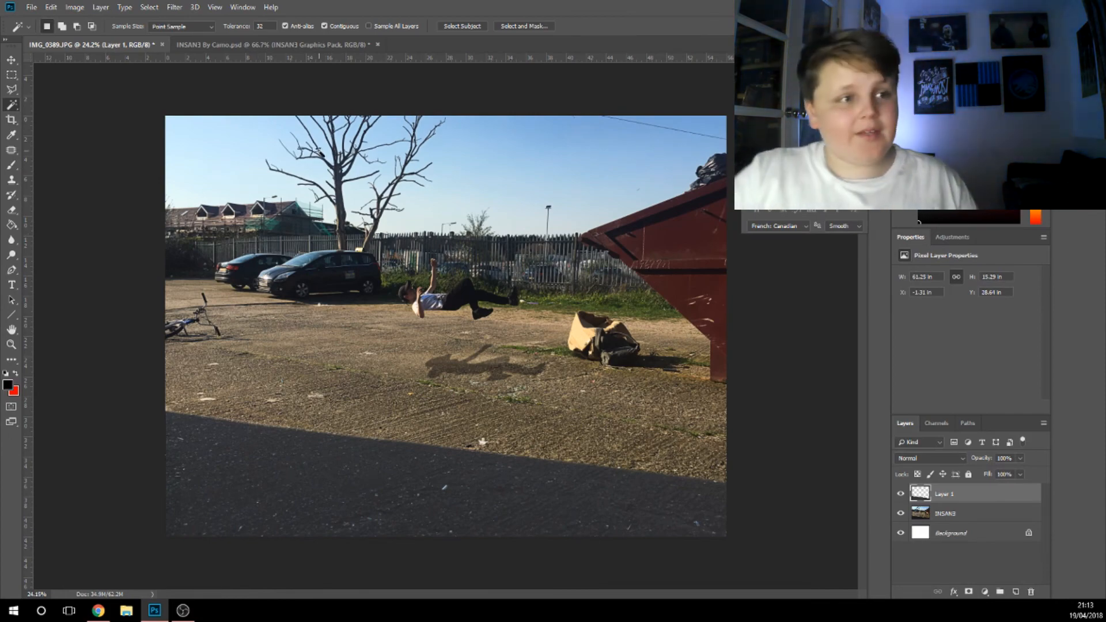
{"action": "scroll", "coordinate": [489, 323], "scroll_direction": "up", "scroll_amount": 12}
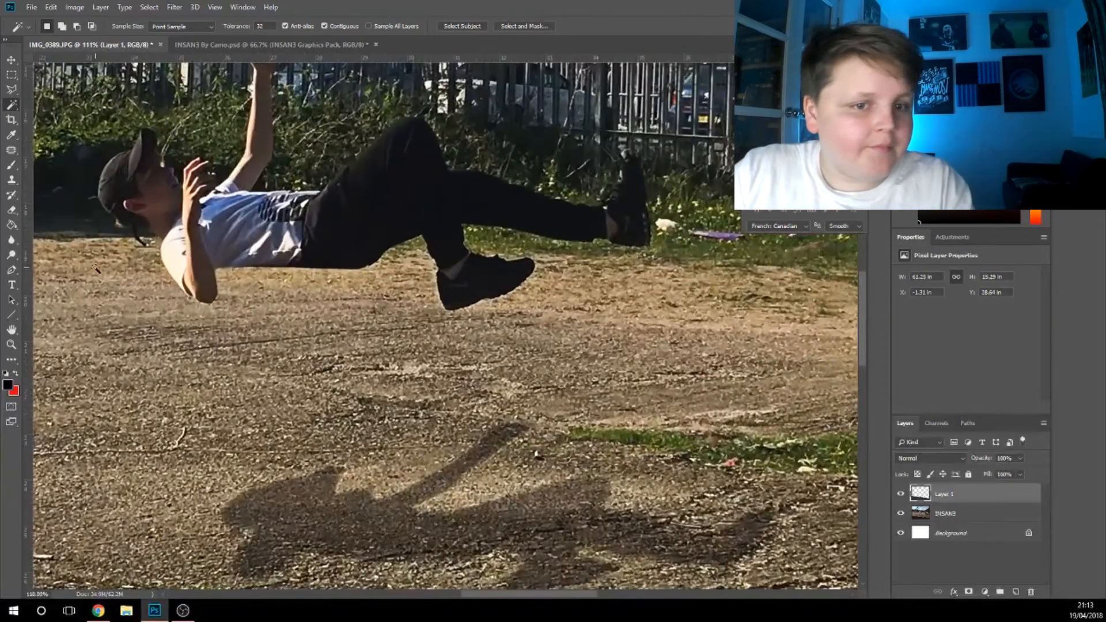
{"action": "scroll", "coordinate": [109, 236], "scroll_direction": "down", "scroll_amount": 10}
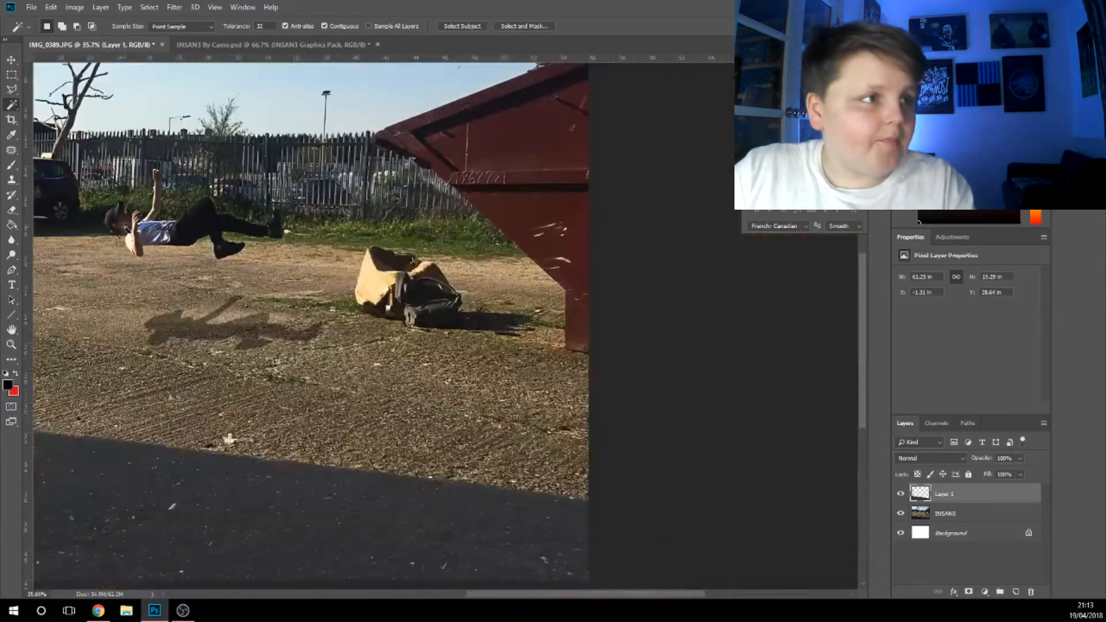
{"action": "scroll", "coordinate": [112, 193], "scroll_direction": "down", "scroll_amount": 2}
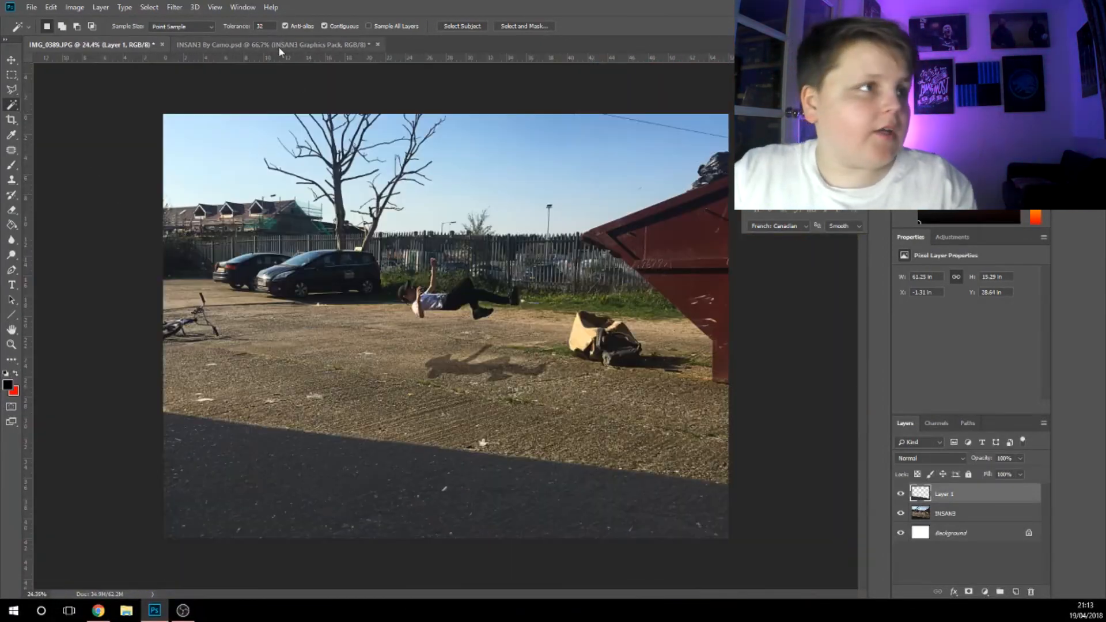
Switch to the INSAN3 By Camo.psd document, and show and expand the INSAN3 Graphics Pack group
{"action": "left_click", "coordinate": [278, 46]}
{"action": "left_click", "coordinate": [902, 525]}
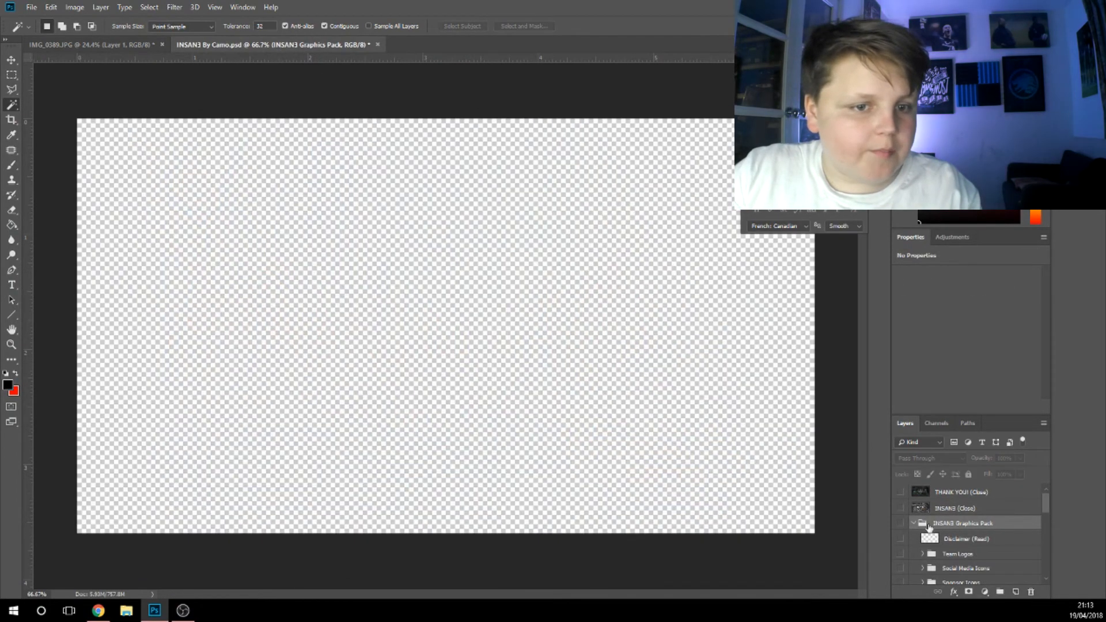
{"action": "left_click", "coordinate": [901, 524]}
{"action": "left_click", "coordinate": [912, 523]}
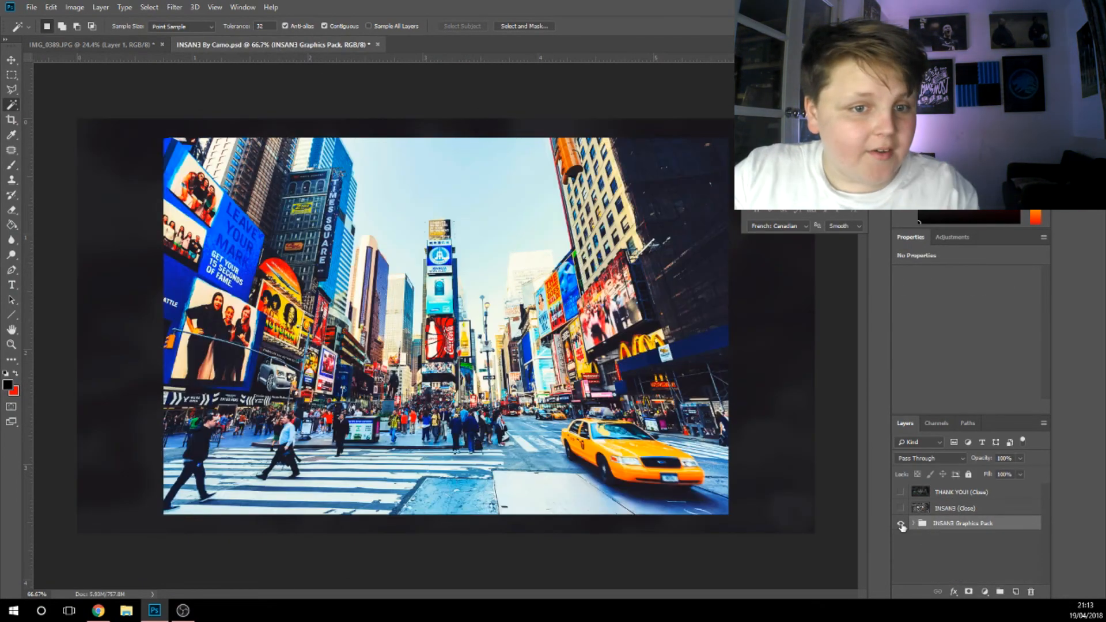
{"action": "left_click", "coordinate": [902, 525]}
{"action": "left_click", "coordinate": [913, 523]}
{"action": "left_click", "coordinate": [901, 549]}
{"action": "left_click", "coordinate": [924, 549]}
{"action": "left_click", "coordinate": [902, 550]}
Find the Smoke folder in the graphics pack, make it visible and expand it to its smoke layers
{"action": "scroll", "coordinate": [905, 554], "scroll_direction": "down", "scroll_amount": 3}
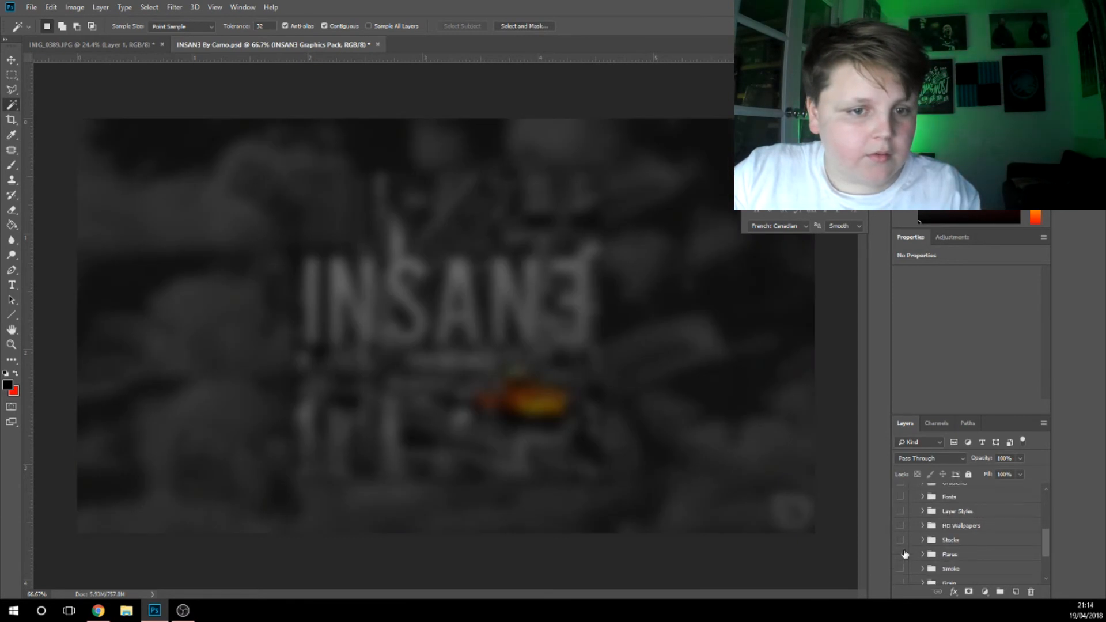
{"action": "scroll", "coordinate": [916, 545], "scroll_direction": "down", "scroll_amount": 2}
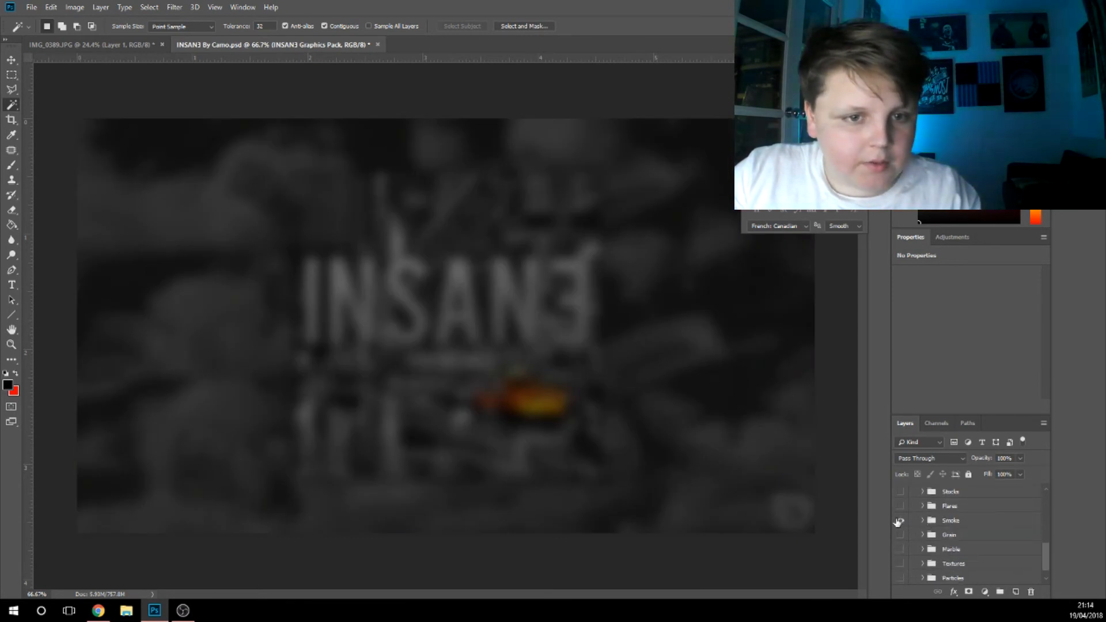
{"action": "left_click", "coordinate": [923, 525]}
{"action": "left_click", "coordinate": [922, 522]}
{"action": "scroll", "coordinate": [921, 533], "scroll_direction": "down", "scroll_amount": 2}
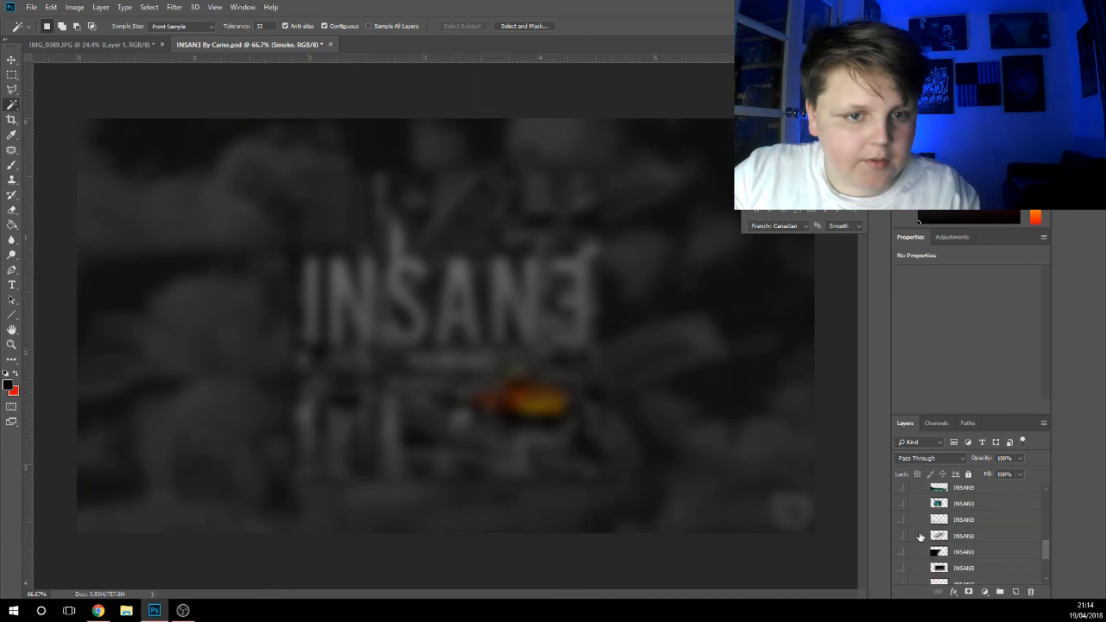
Preview the smoke layers and copy the wide grey smoke cloud into the IMG_0389.JPG levitation photo
{"action": "left_click", "coordinate": [903, 537]}
{"action": "left_click", "coordinate": [902, 537]}
{"action": "scroll", "coordinate": [905, 542], "scroll_direction": "down", "scroll_amount": 1}
{"action": "left_click", "coordinate": [902, 537]}
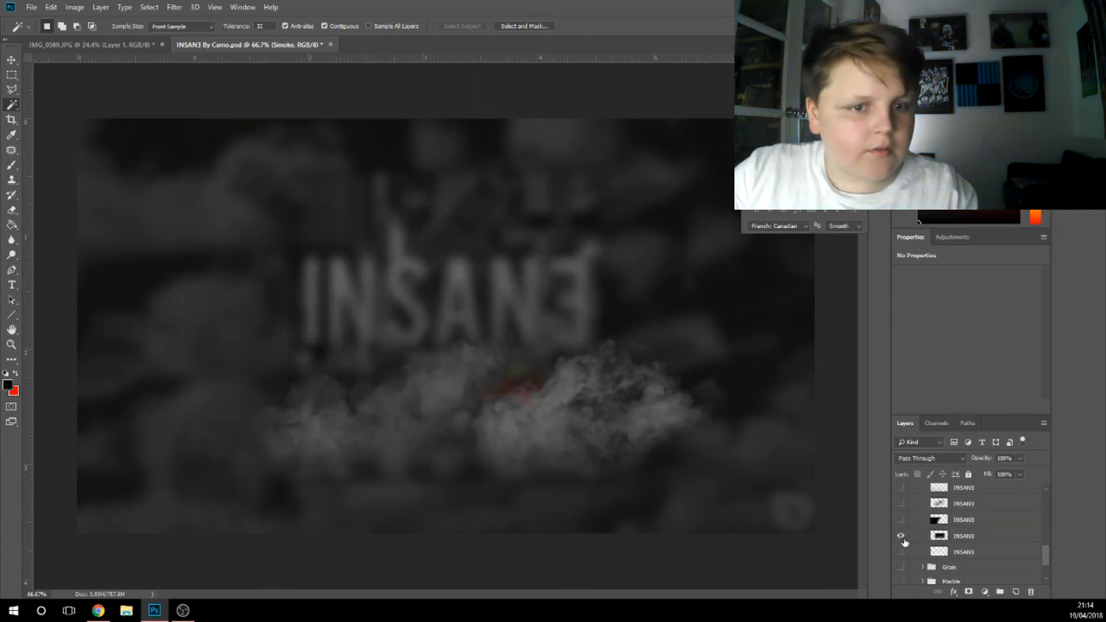
{"action": "left_click", "coordinate": [902, 537]}
{"action": "left_click_drag", "start_coordinate": [922, 536], "coordinate": [454, 326]}
{"action": "scroll", "coordinate": [496, 354], "scroll_direction": "up", "scroll_amount": 3}
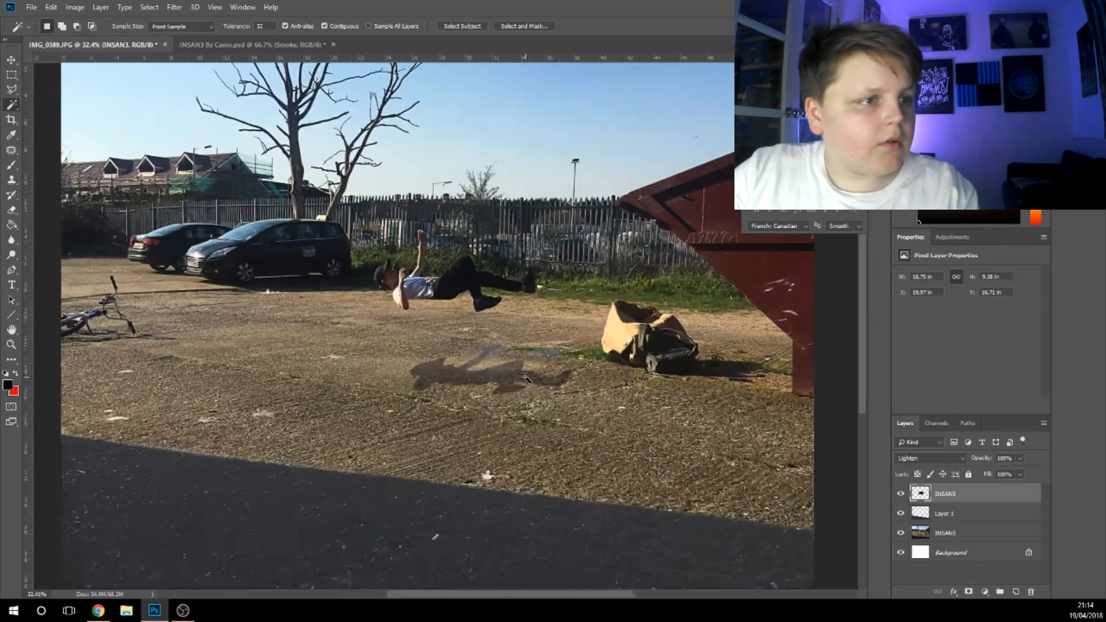
Move the smoke layer up and to the left so the cloud sits around the levitating figure
{"action": "key", "text": "ctrl+t"}
{"action": "left_click_drag", "start_coordinate": [486, 336], "coordinate": [445, 297]}
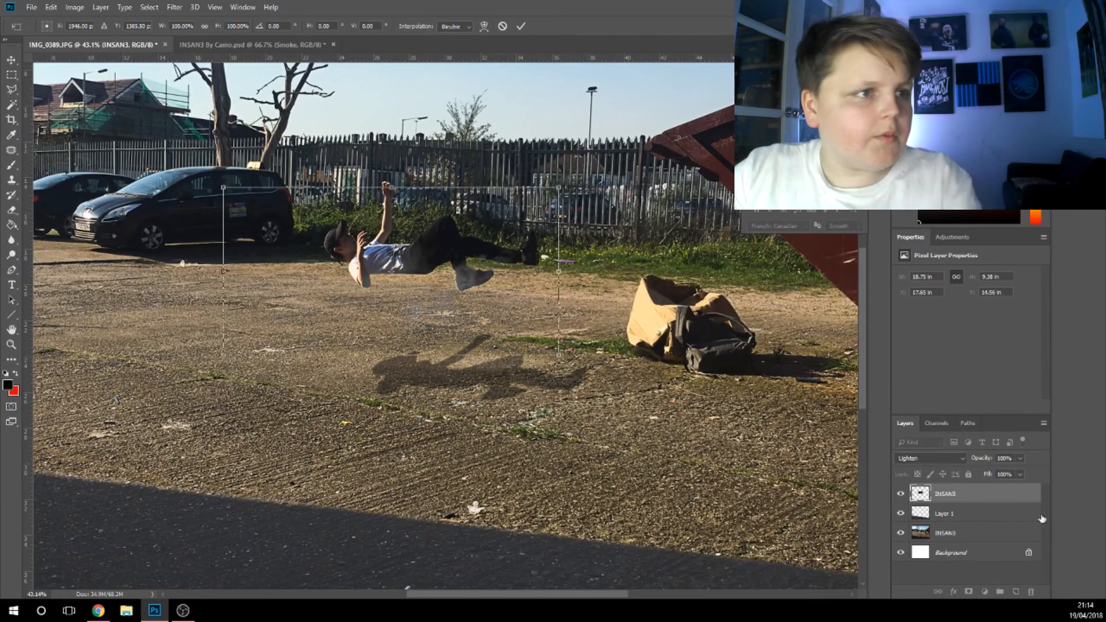
{"action": "key", "text": "Return"}
{"action": "key", "text": "w"}
{"action": "scroll", "coordinate": [439, 336], "scroll_direction": "down", "scroll_amount": 3}
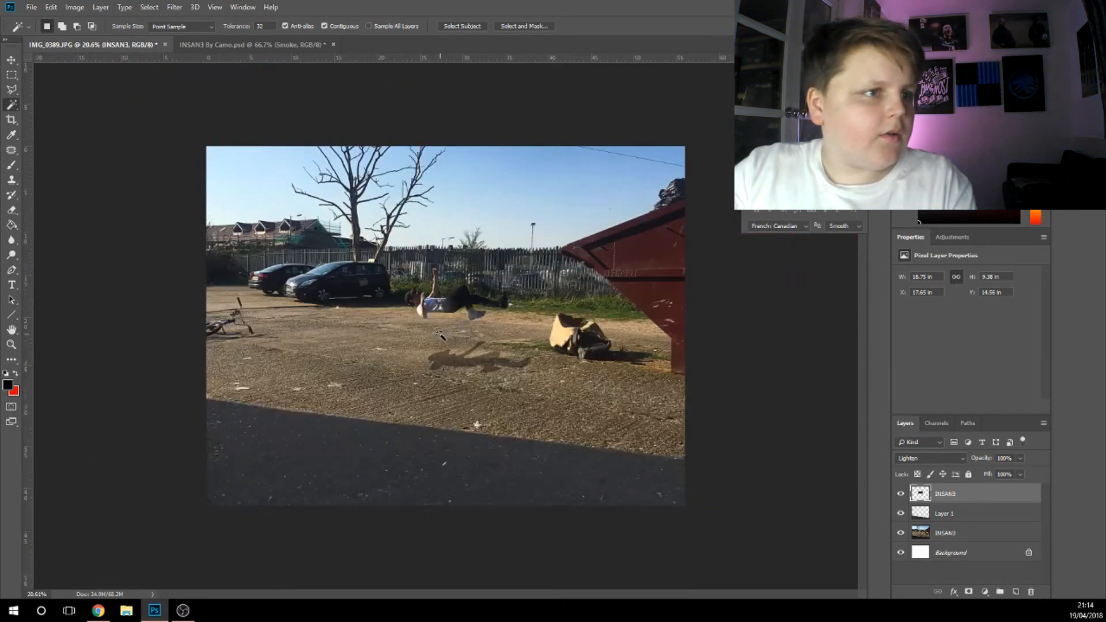
Shift the smoke layer slightly down so the cloud sits between the figure and its ground shadow
{"action": "scroll", "coordinate": [440, 335], "scroll_direction": "up", "scroll_amount": 1}
{"action": "key", "text": "ctrl+t"}
{"action": "left_click_drag", "start_coordinate": [515, 347], "coordinate": [515, 353]}
{"action": "key", "text": "Return"}
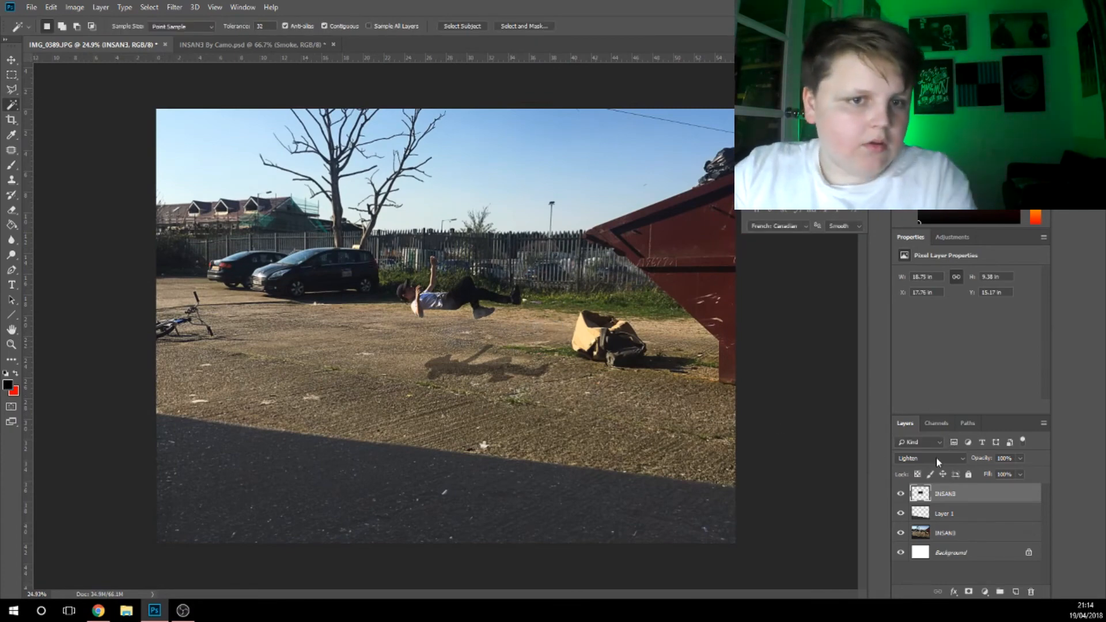
Try the Normal blending mode on the smoke layer and return it to Lighten
{"action": "left_click", "coordinate": [938, 459]}
{"action": "left_click", "coordinate": [907, 179]}
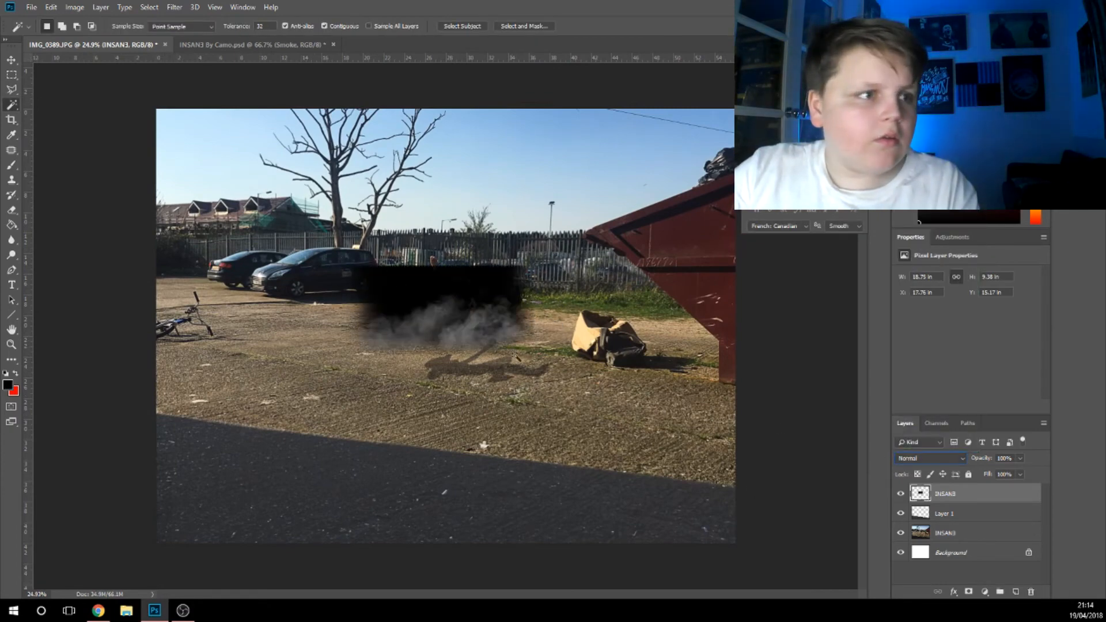
{"action": "left_click", "coordinate": [906, 459]}
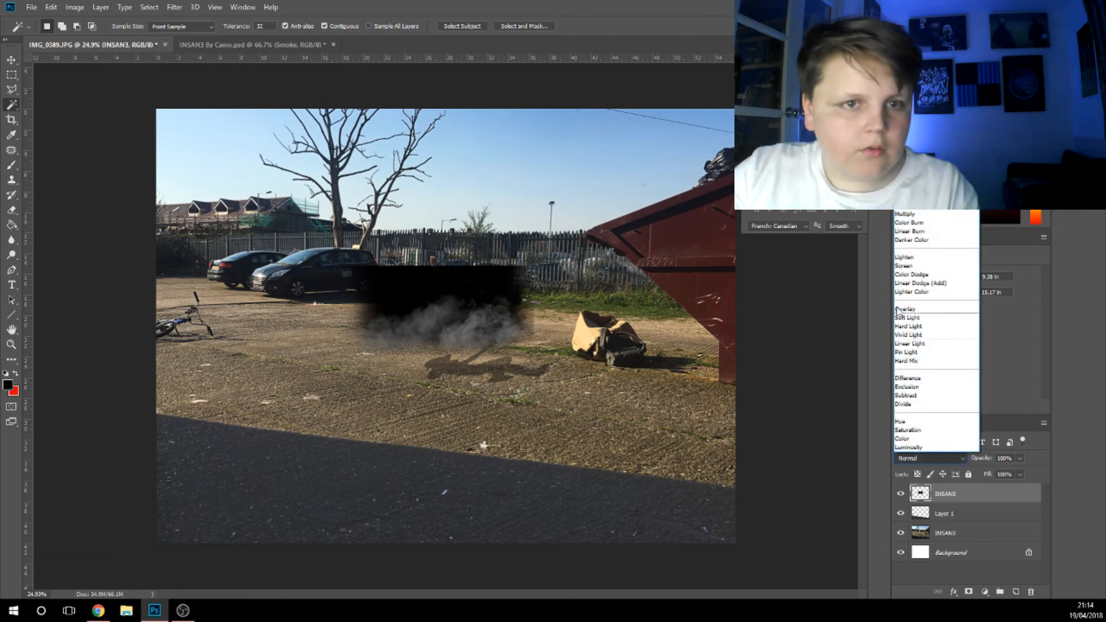
{"action": "left_click", "coordinate": [923, 262]}
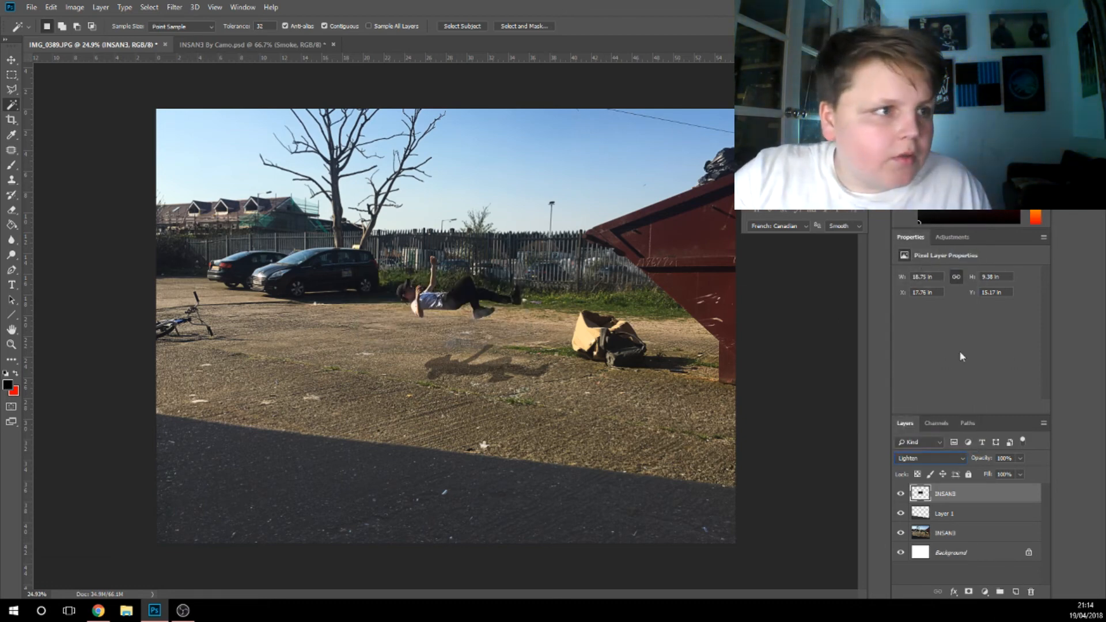
Set the smoke layer's blending mode to Screen and shift the smoke slightly right and up beneath the figure
{"action": "left_click", "coordinate": [931, 458]}
{"action": "left_click", "coordinate": [928, 270]}
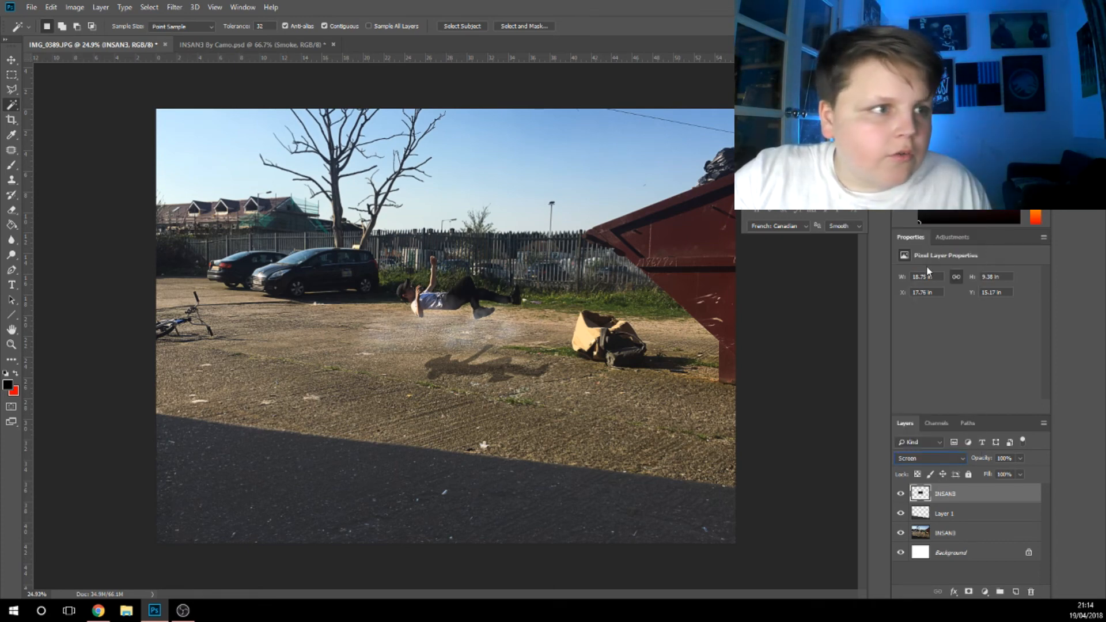
{"action": "key", "text": "ctrl+t"}
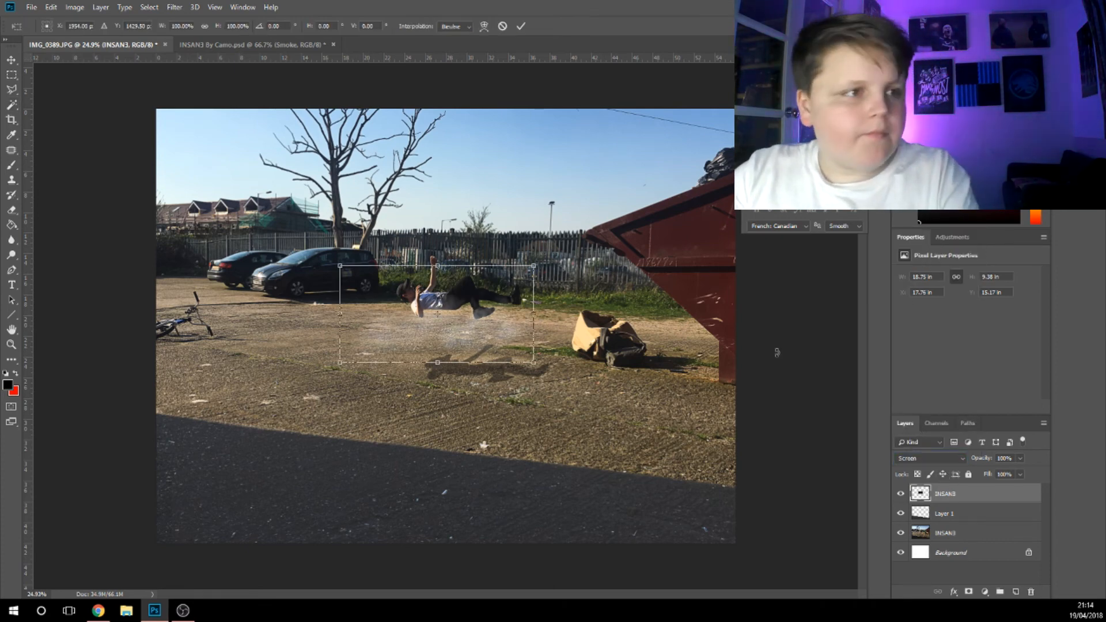
{"action": "left_click_drag", "start_coordinate": [438, 336], "coordinate": [445, 333]}
{"action": "key", "text": "Return"}
{"action": "key", "text": "w"}
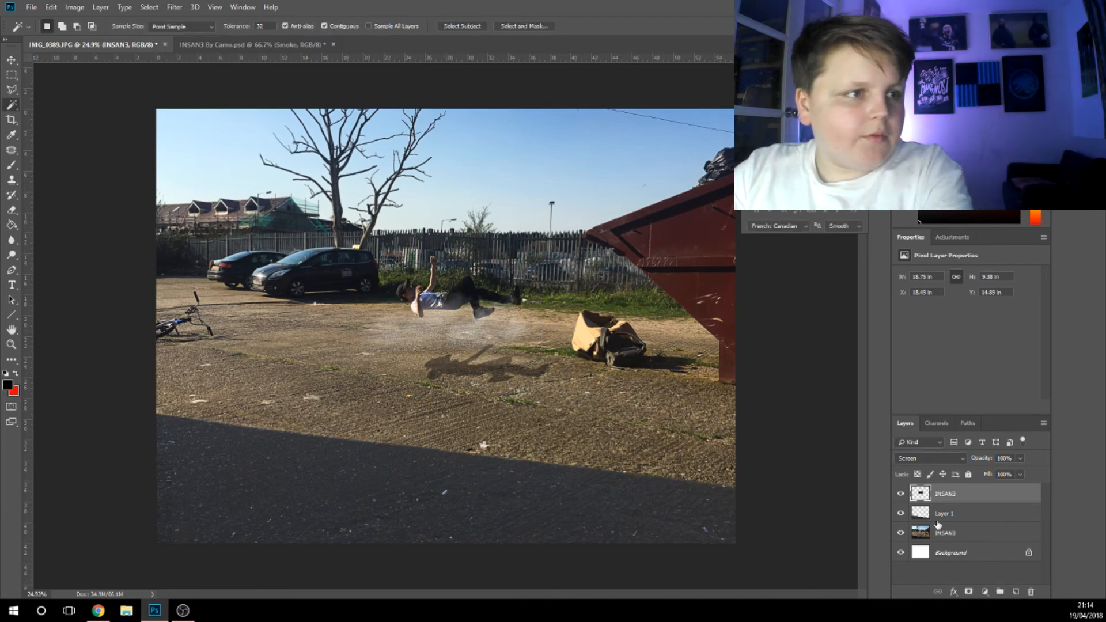